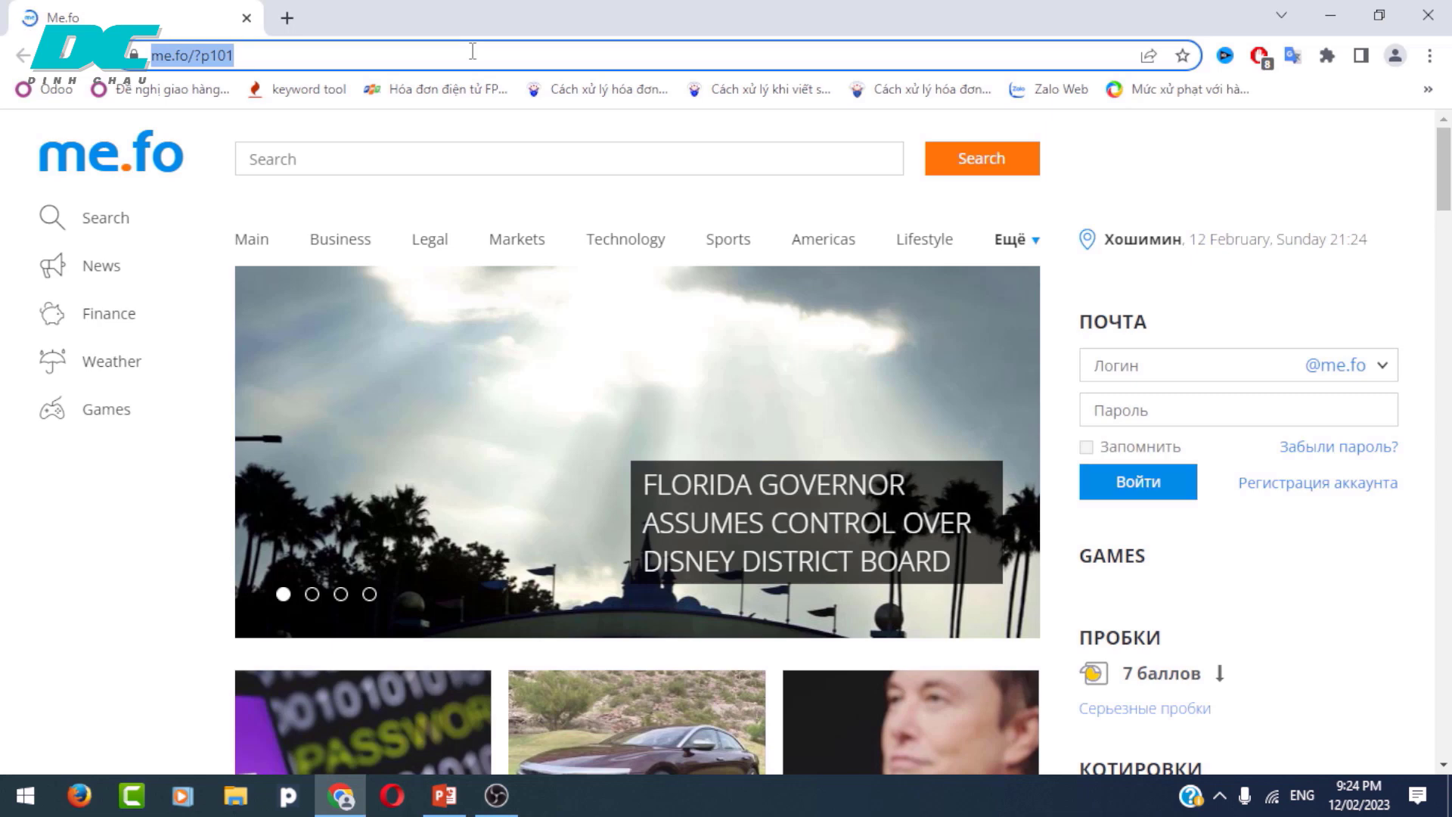
# Open Gmail and sign in with the third saved account and its password
pyautogui.write('googl')
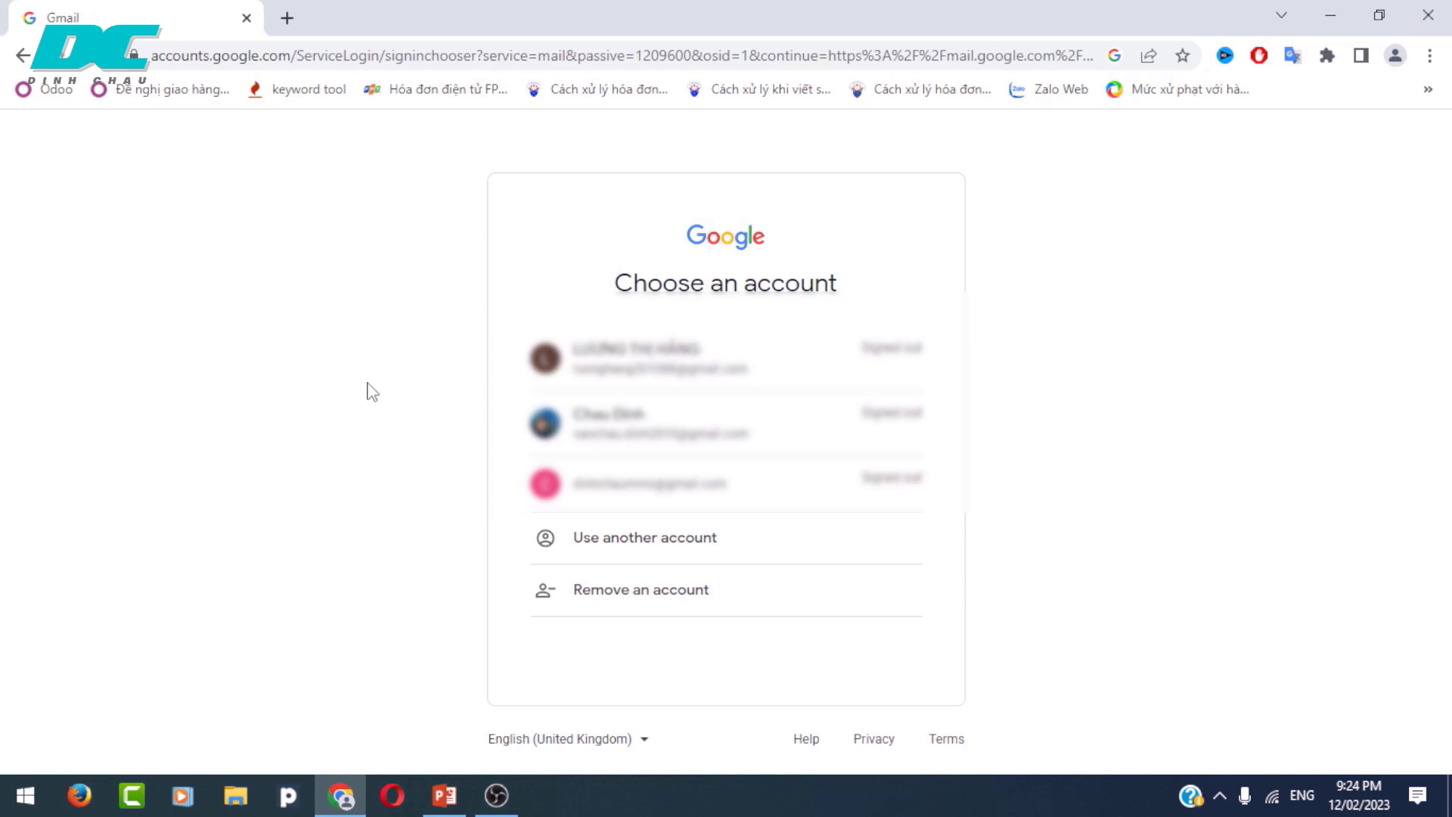
pyautogui.click(700, 499)
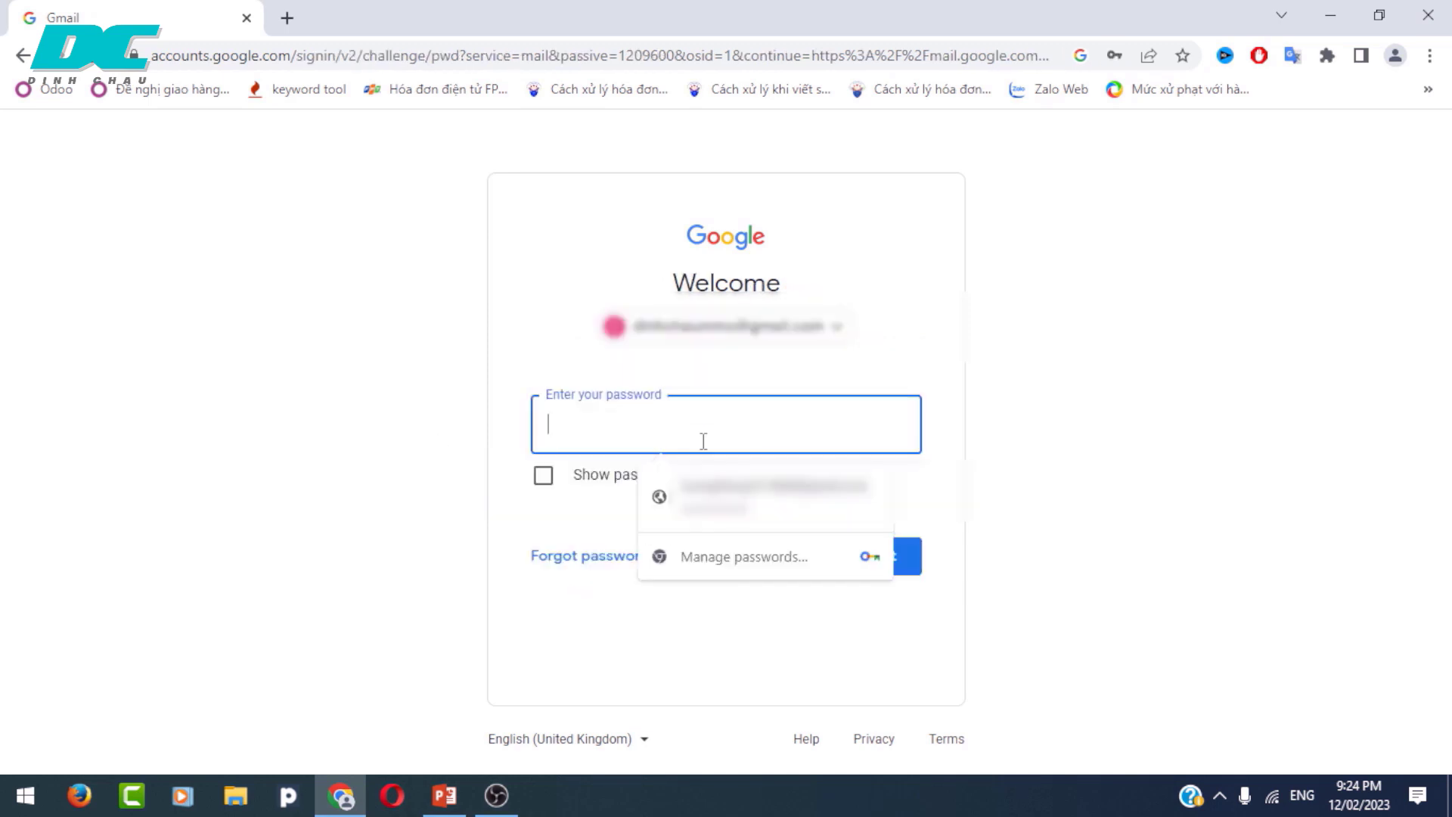
pyautogui.write('****')
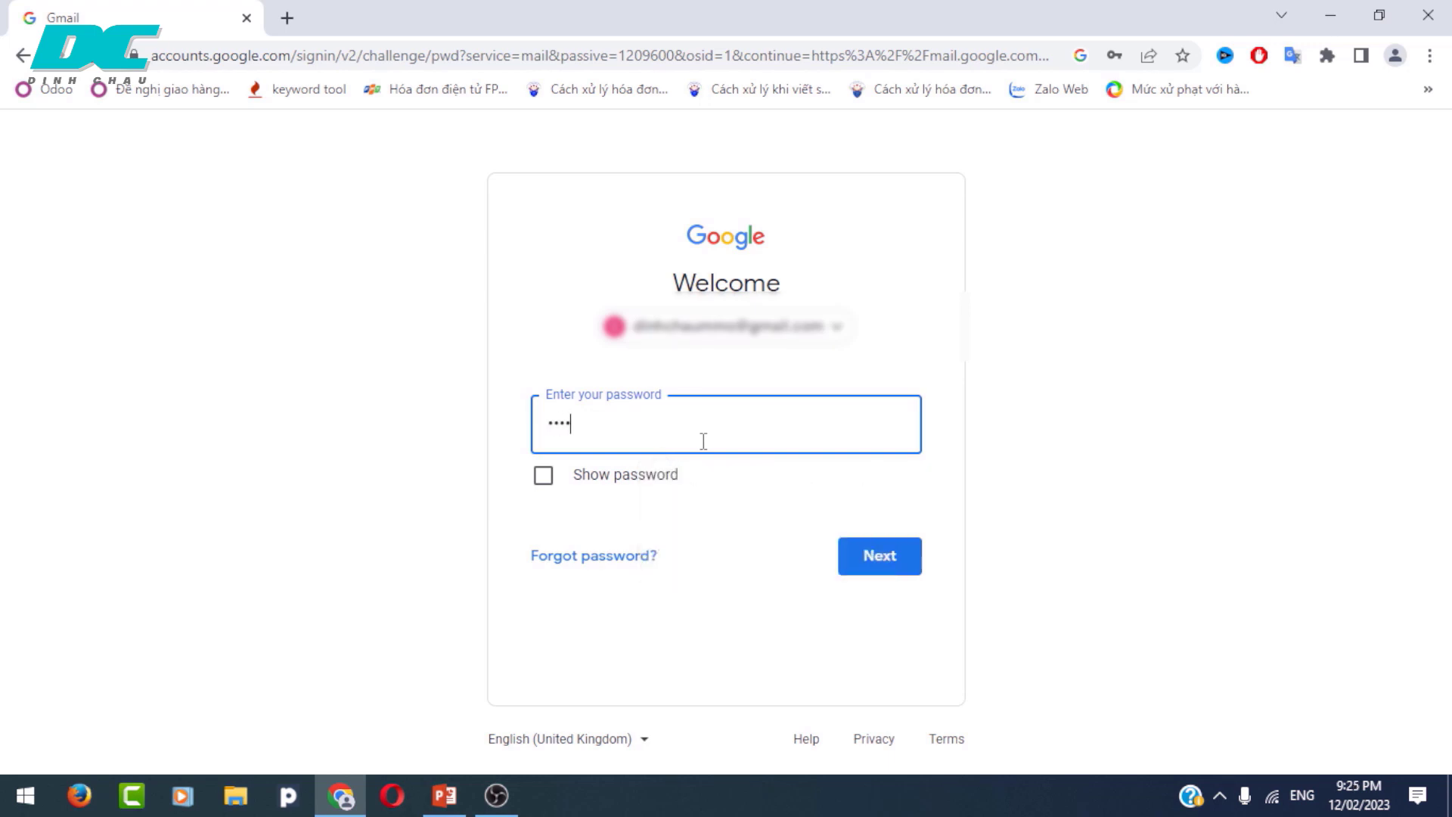
pyautogui.press('Return')
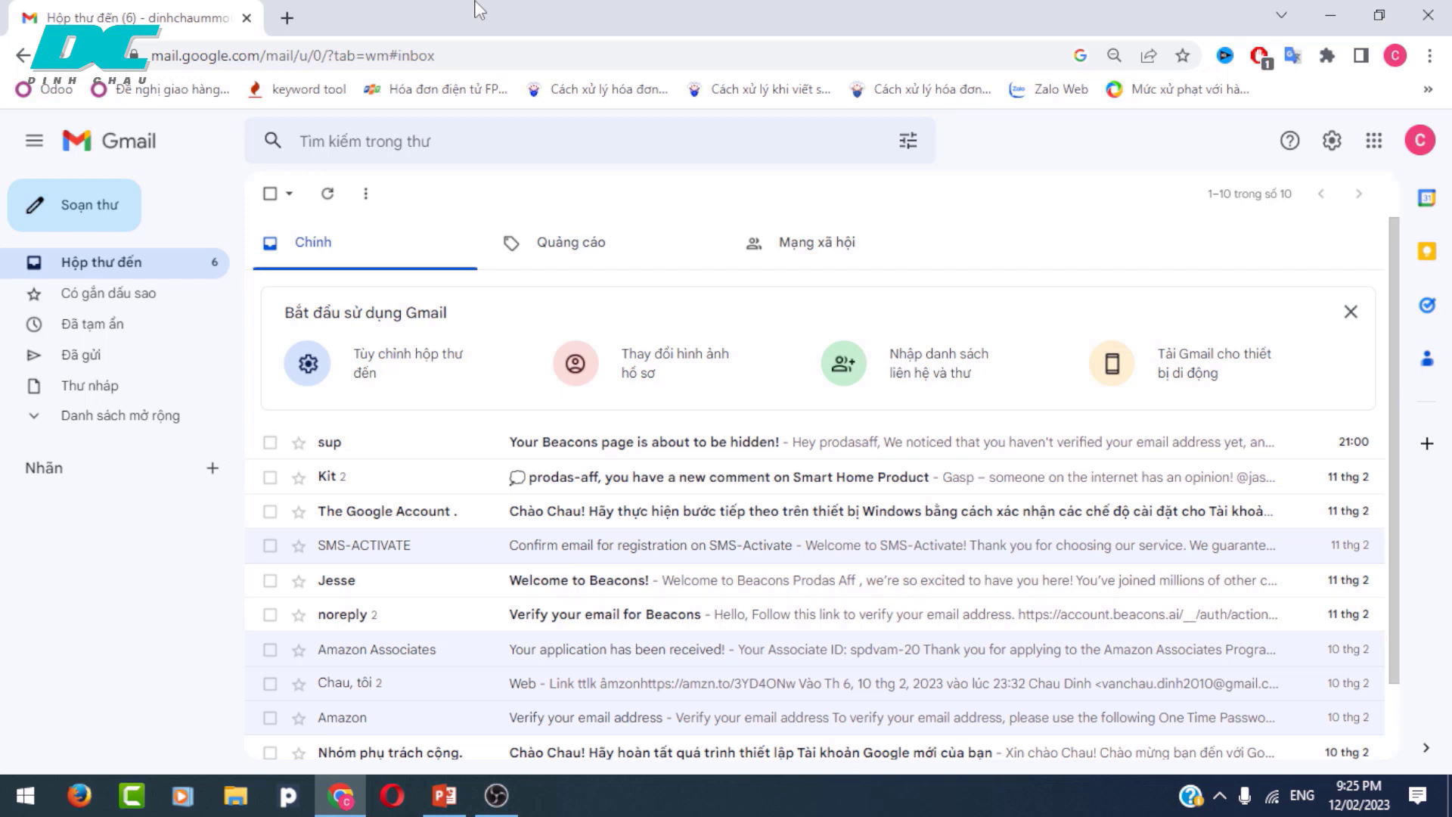
# In a new tab, search 'openai supported countries' and open the platform.openai.com result
pyautogui.click(287, 17)
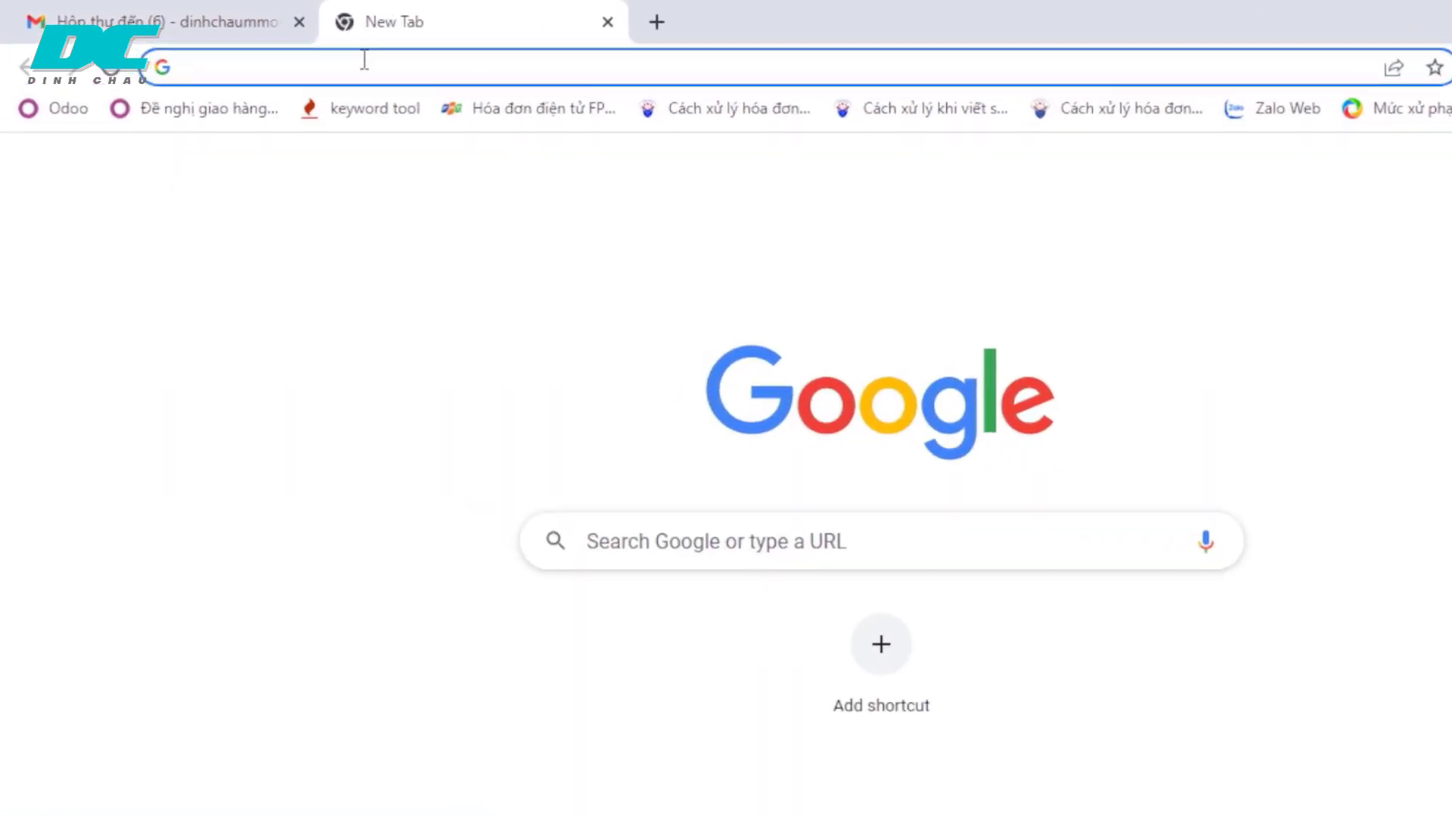
pyautogui.write('openai su')
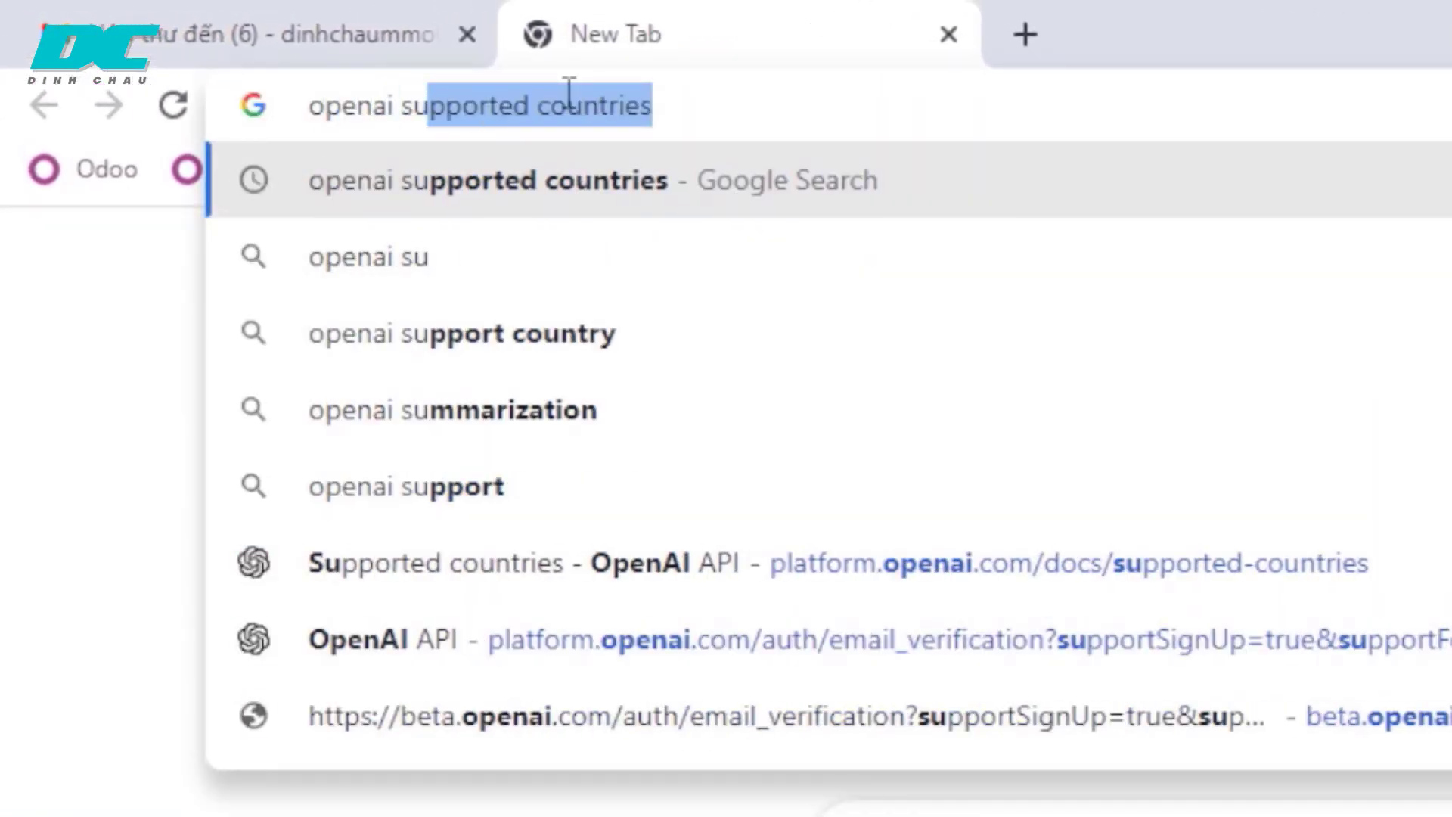
pyautogui.click(687, 98)
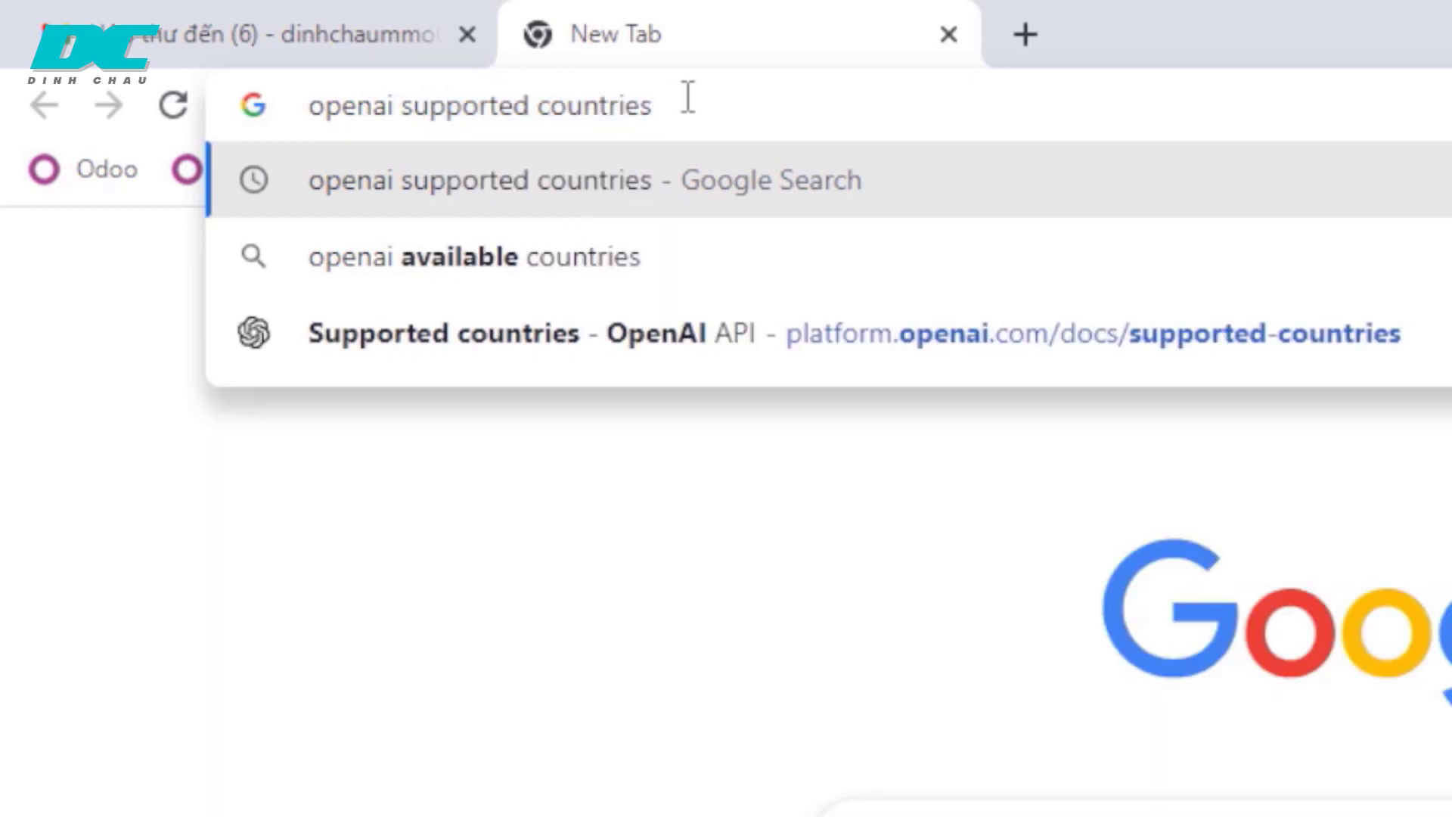
pyautogui.press('Return')
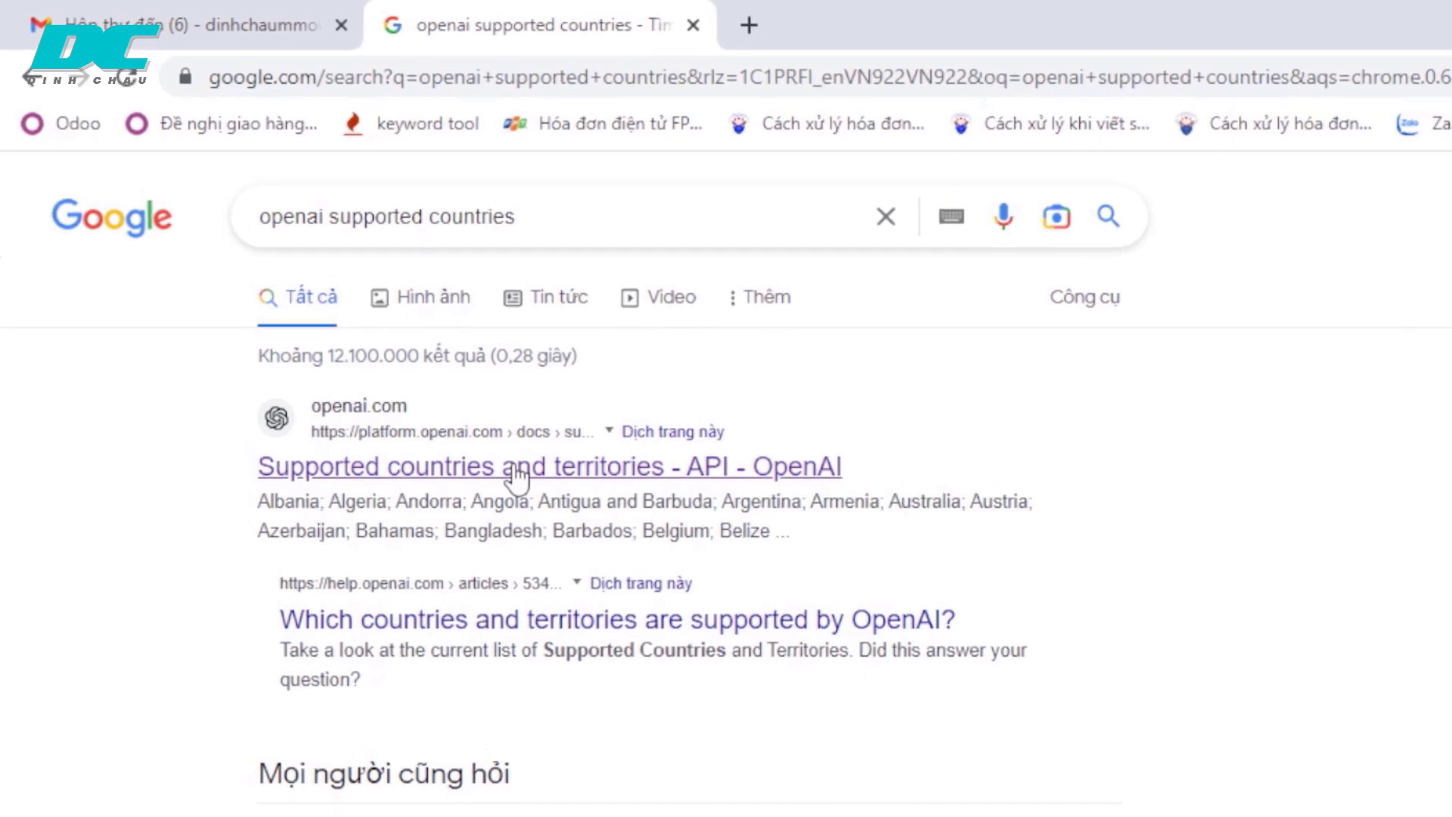
pyautogui.click(517, 476)
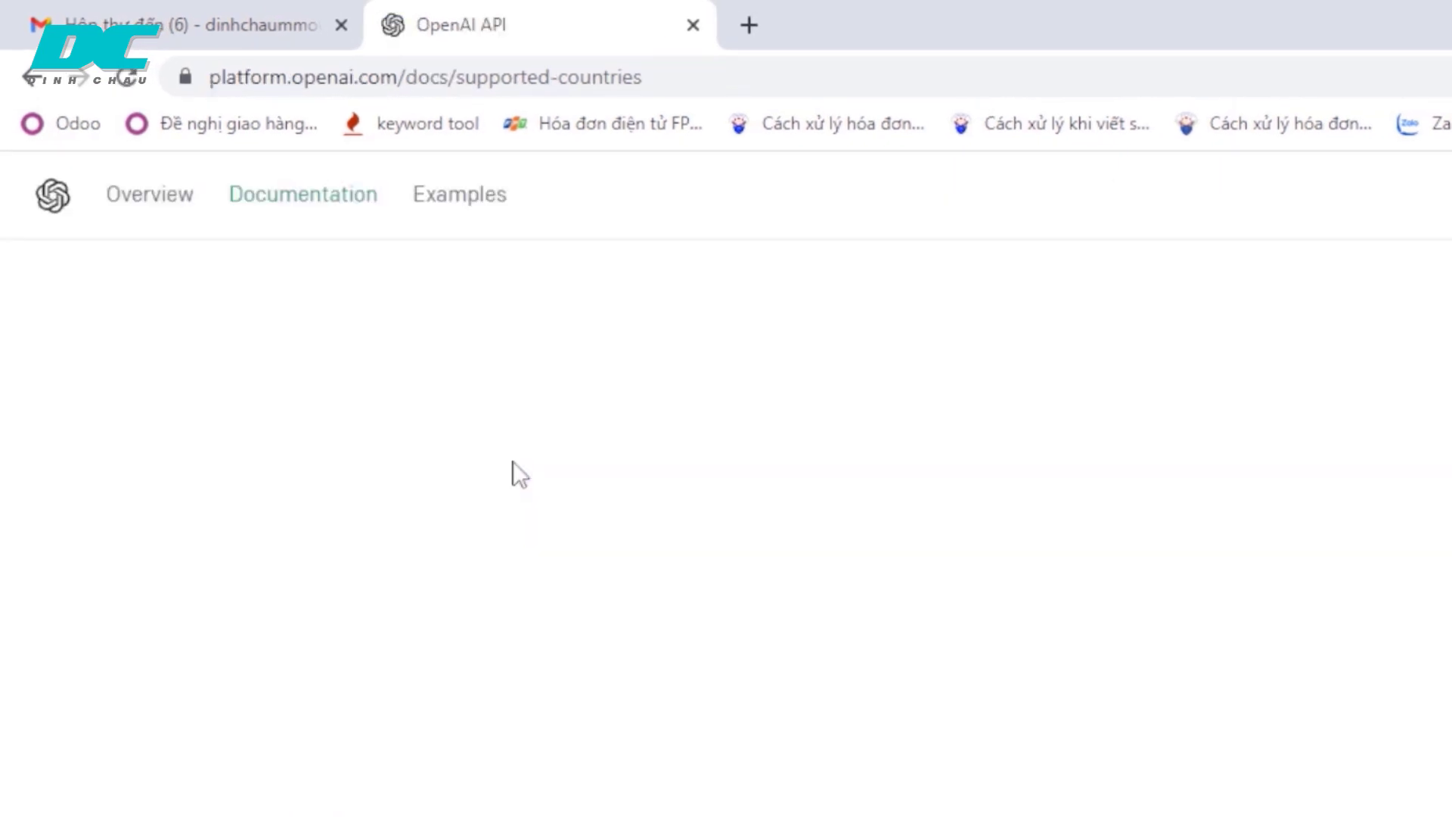
# Review the supported countries list, including Canada, Chile and Croatia
pyautogui.scroll(-5, 453, 424)
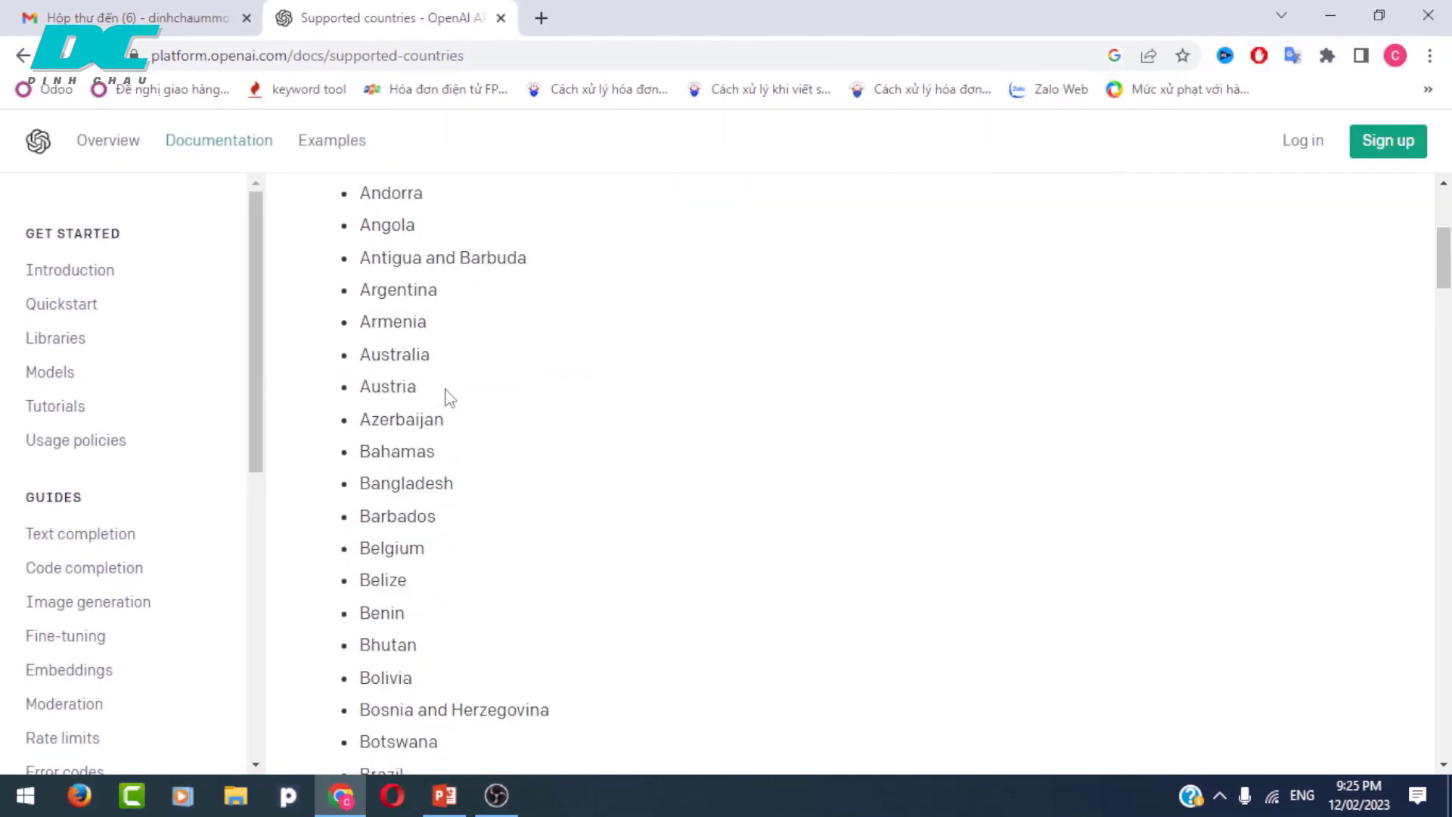
pyautogui.scroll(-20, 446, 393)
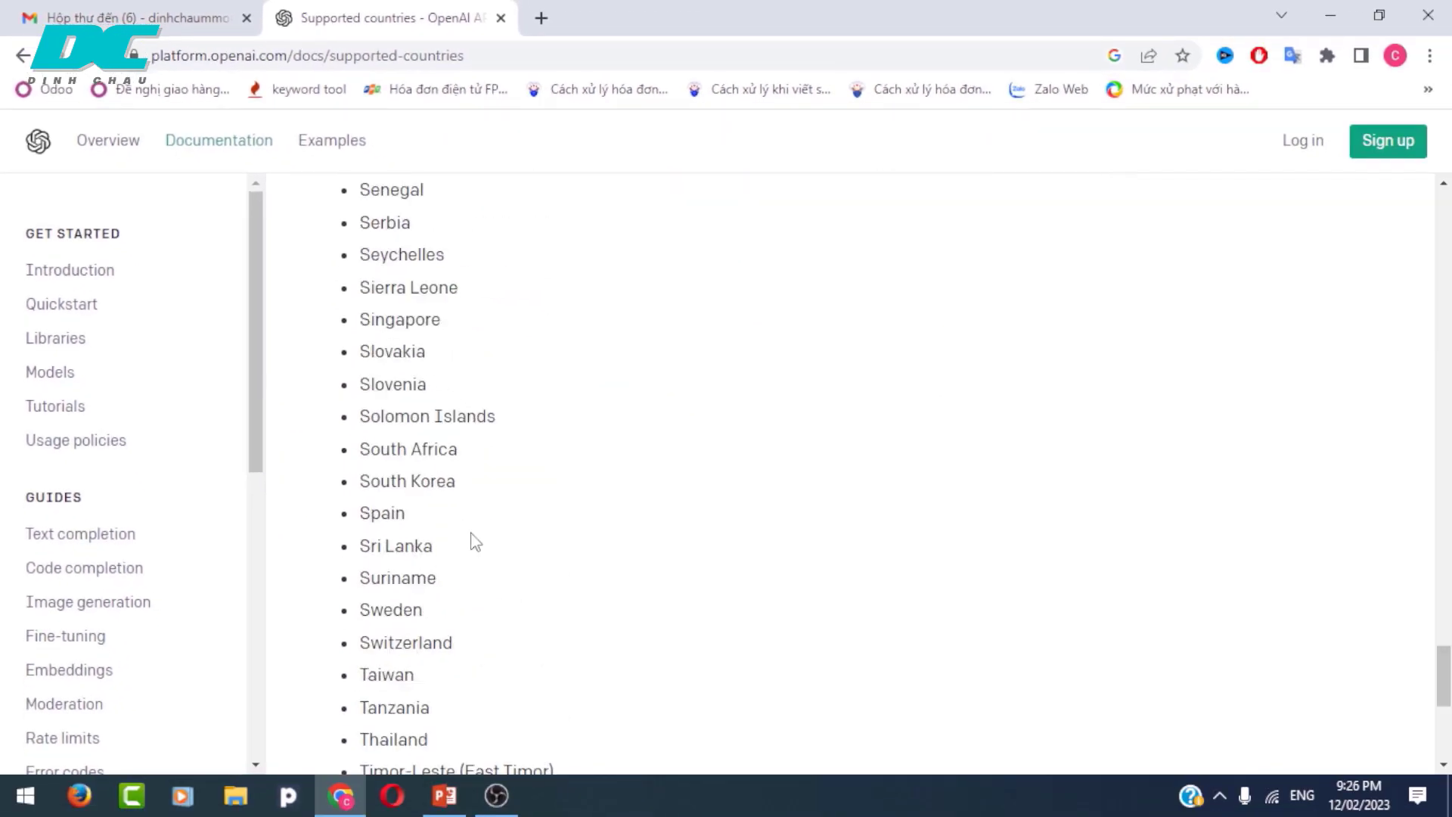
pyautogui.scroll(-6, 474, 540)
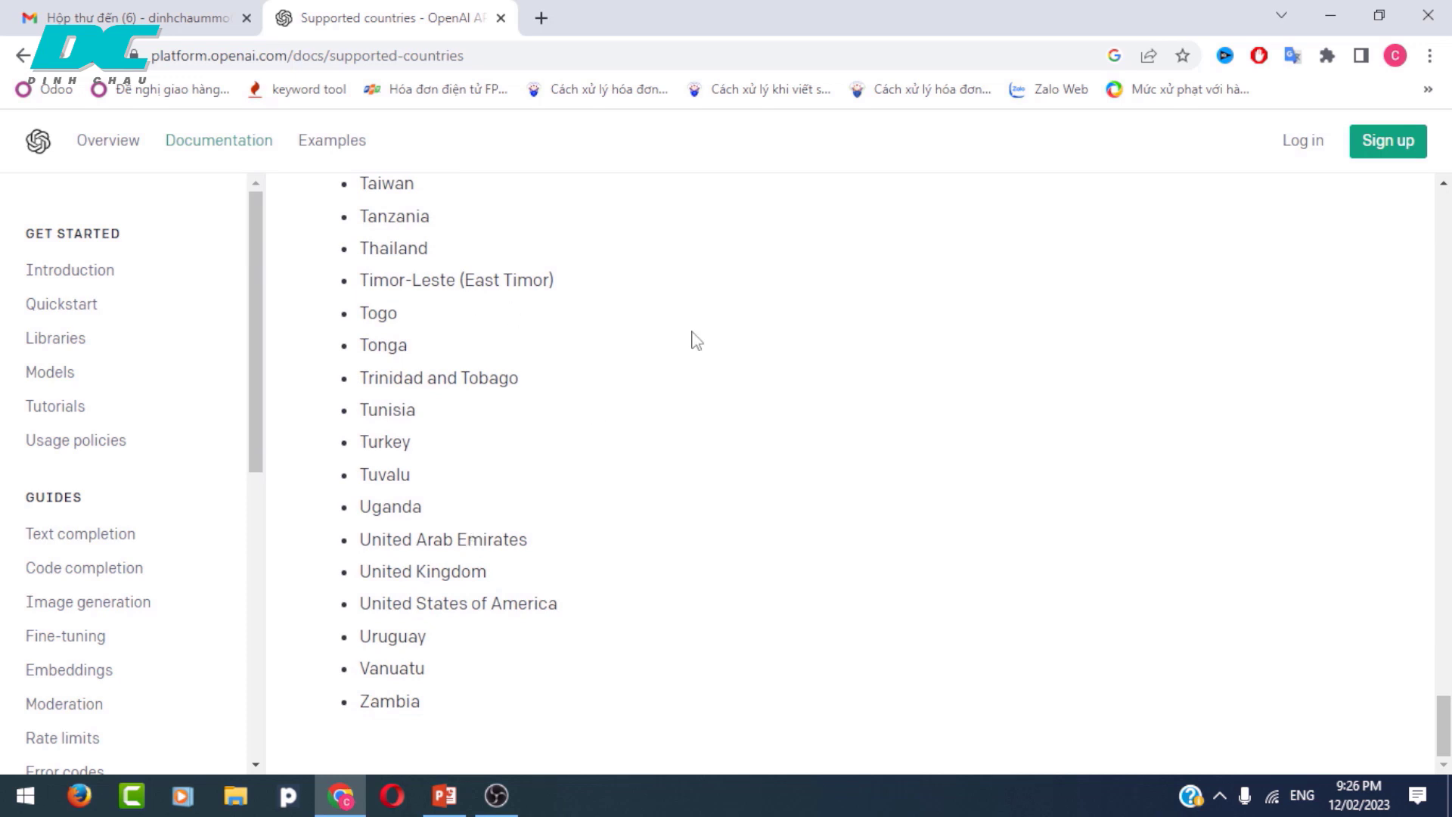
pyautogui.scroll(14, 544, 444)
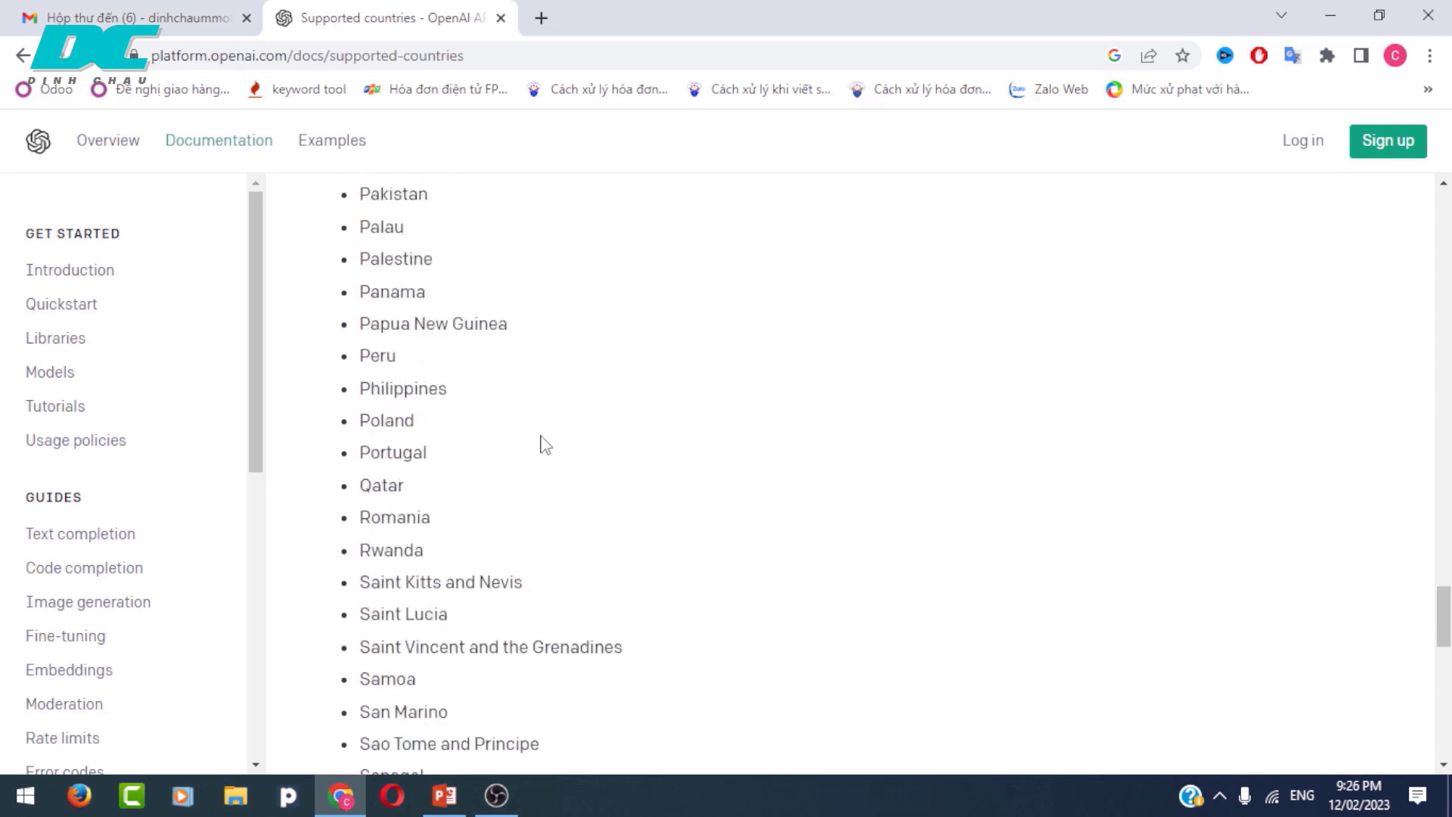
pyautogui.scroll(20, 544, 444)
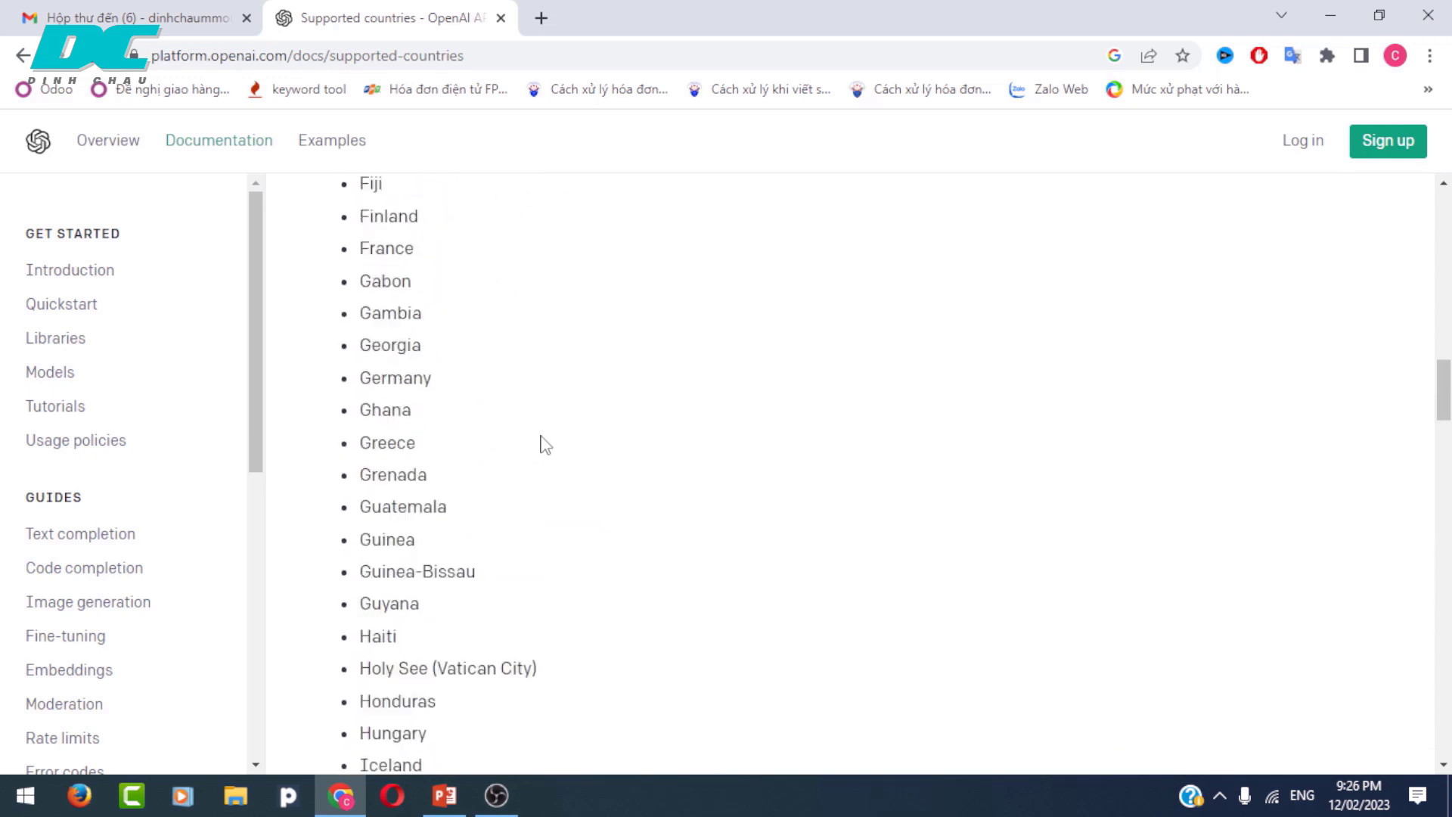
pyautogui.scroll(20, 544, 445)
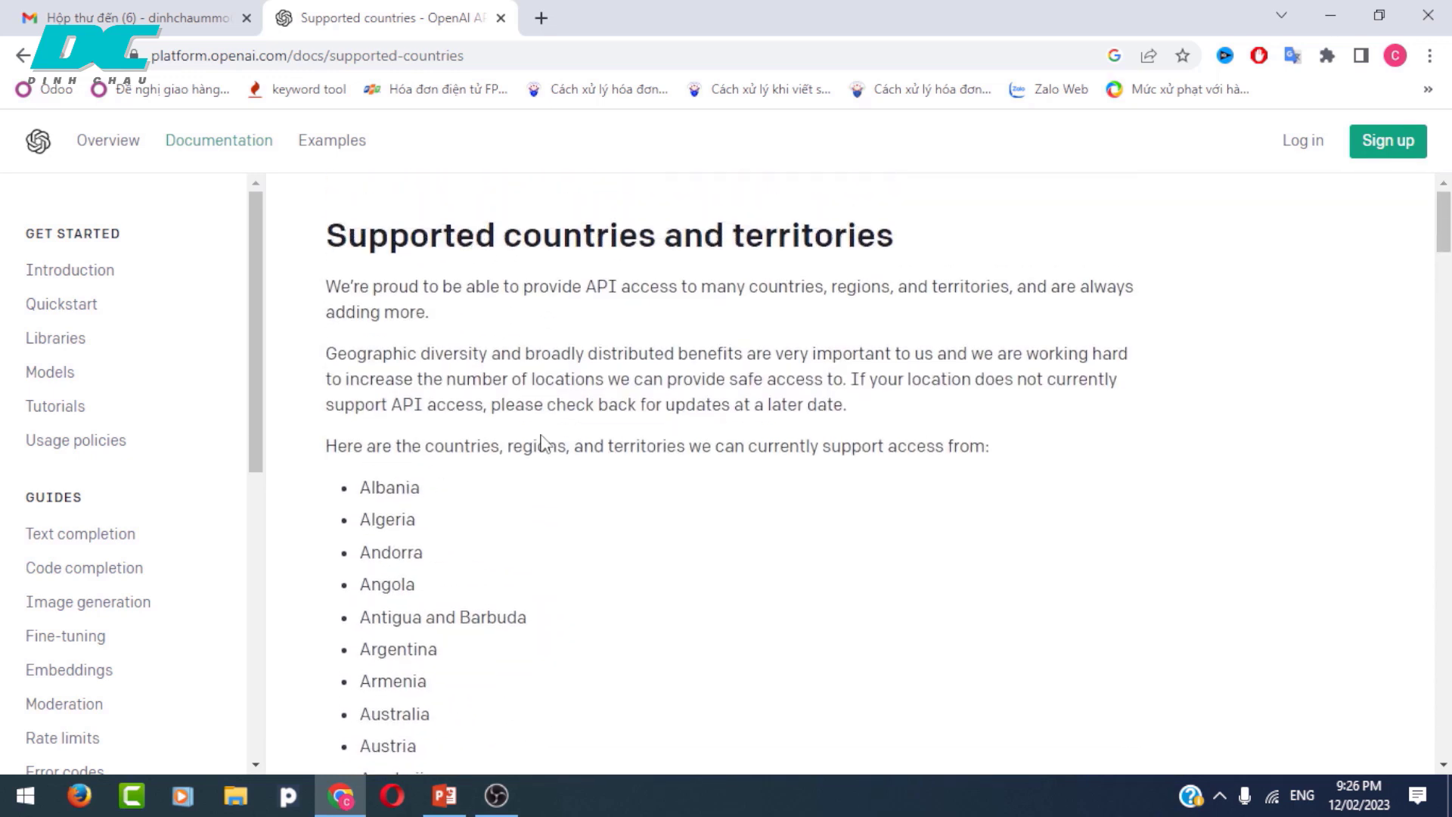
pyautogui.scroll(-5, 541, 444)
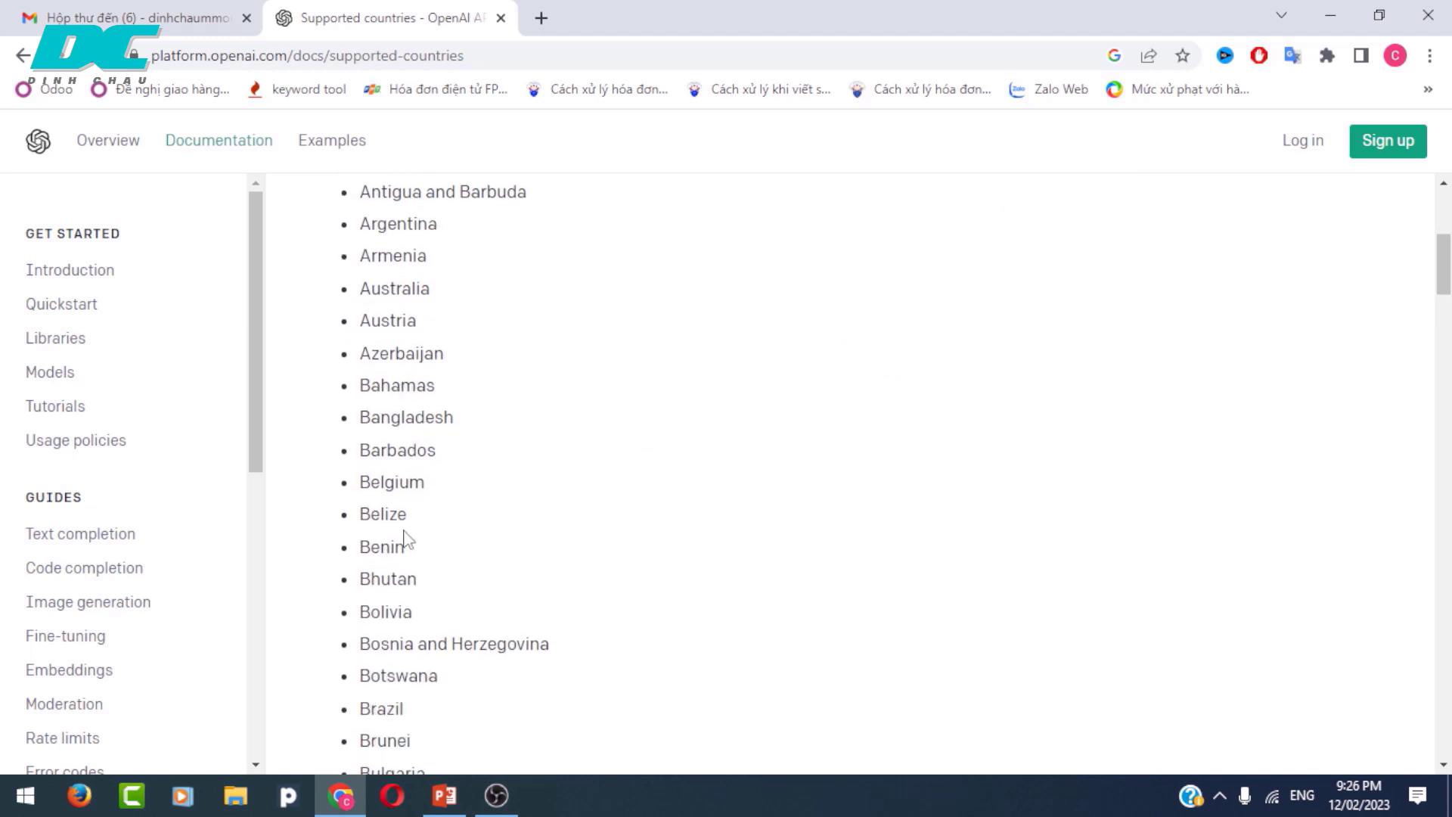
pyautogui.scroll(-10, 421, 389)
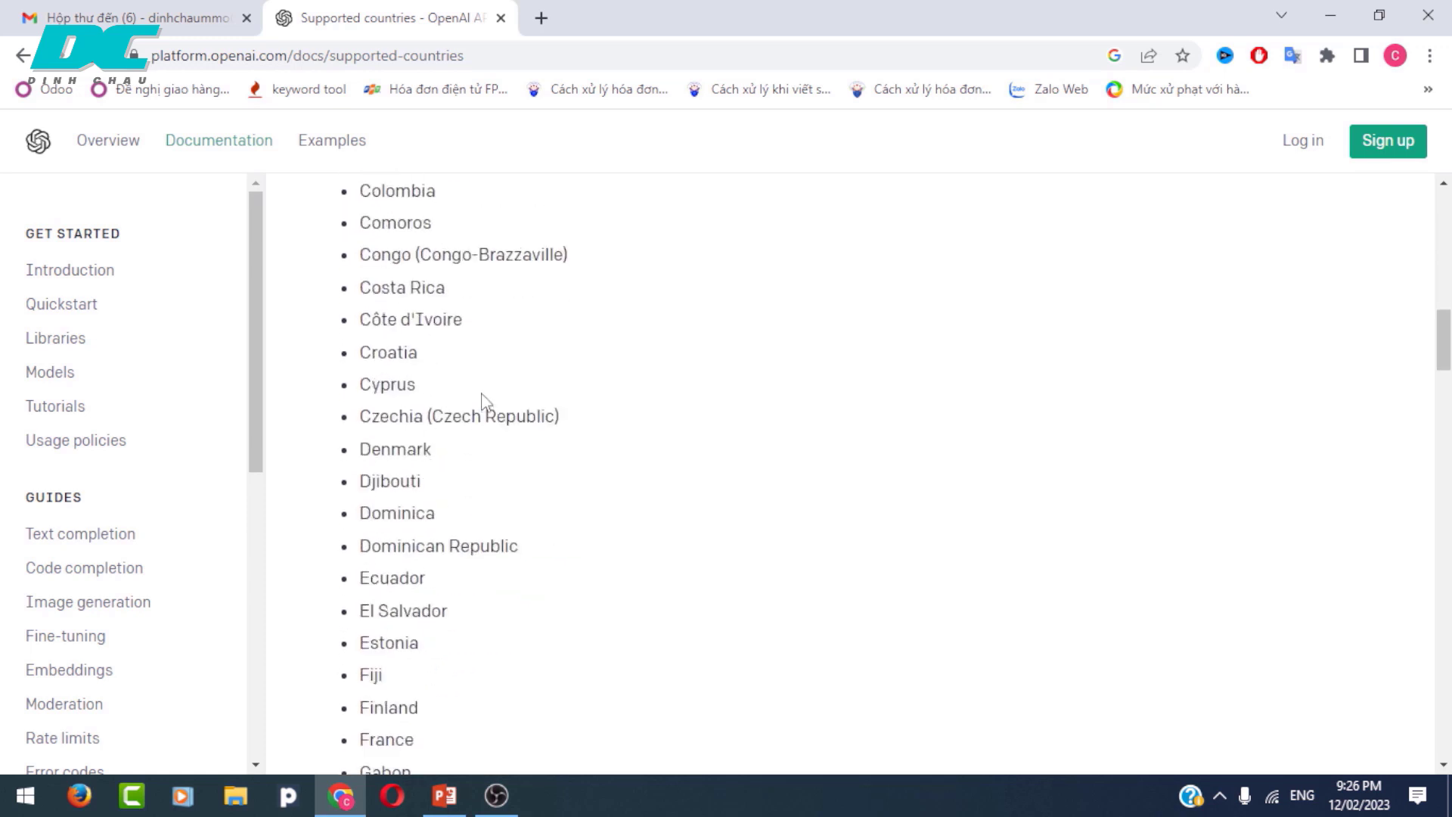
pyautogui.scroll(-4, 480, 401)
pyautogui.scroll(6, 484, 465)
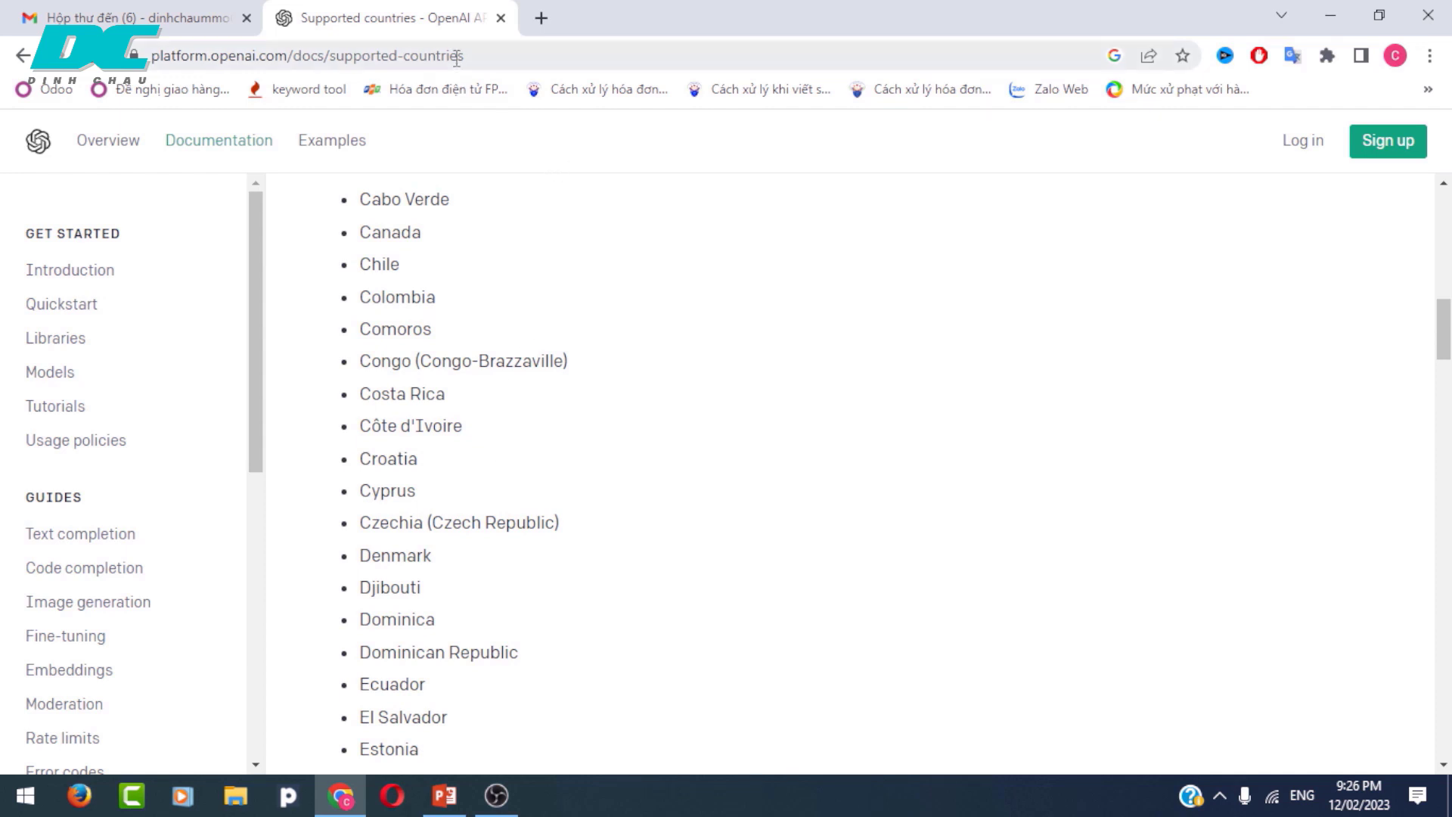
pyautogui.click(500, 56)
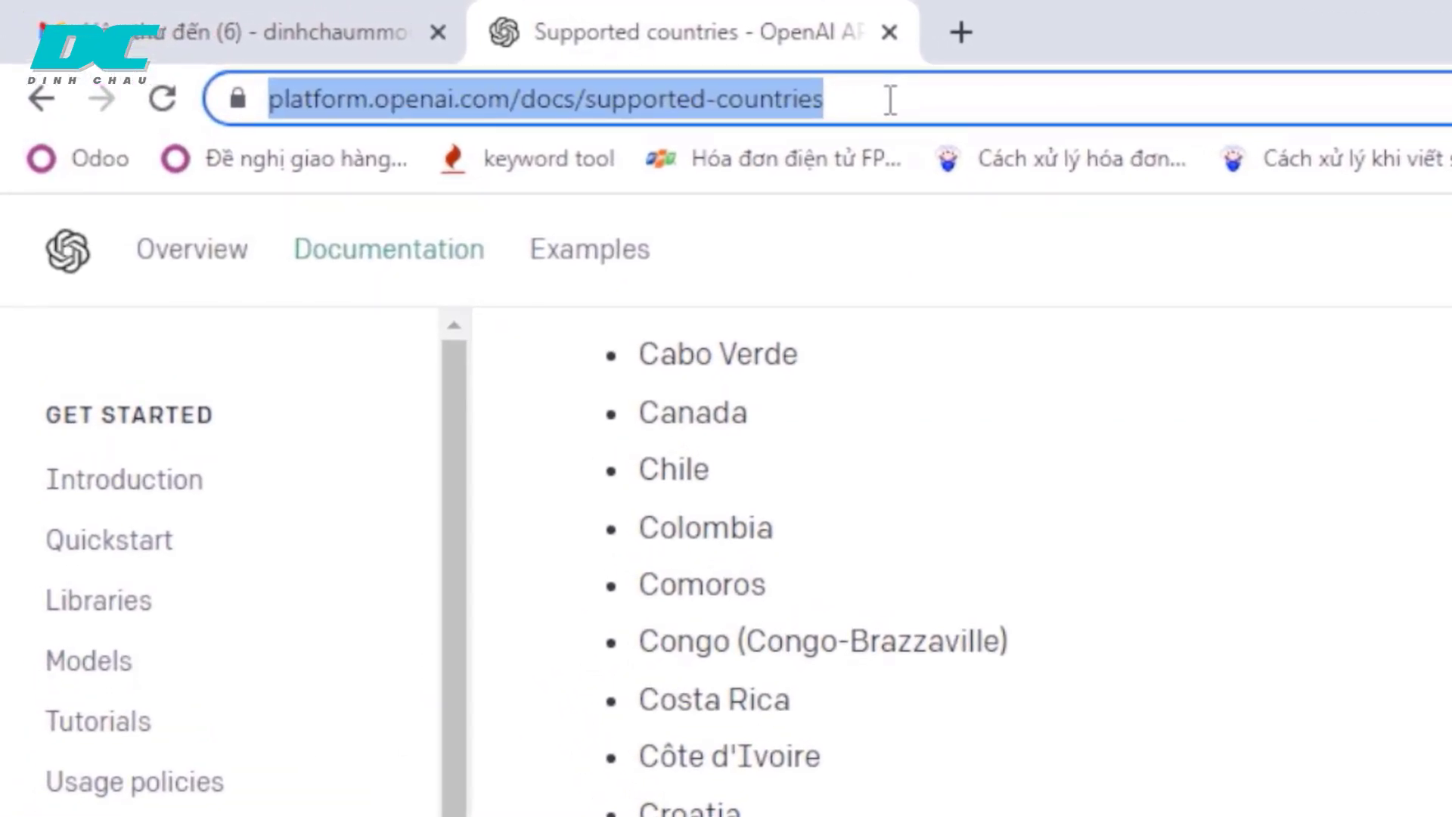
# Search Google for 'cửa hàng chrome' and open the Chrome Web Store
pyautogui.write('cua')
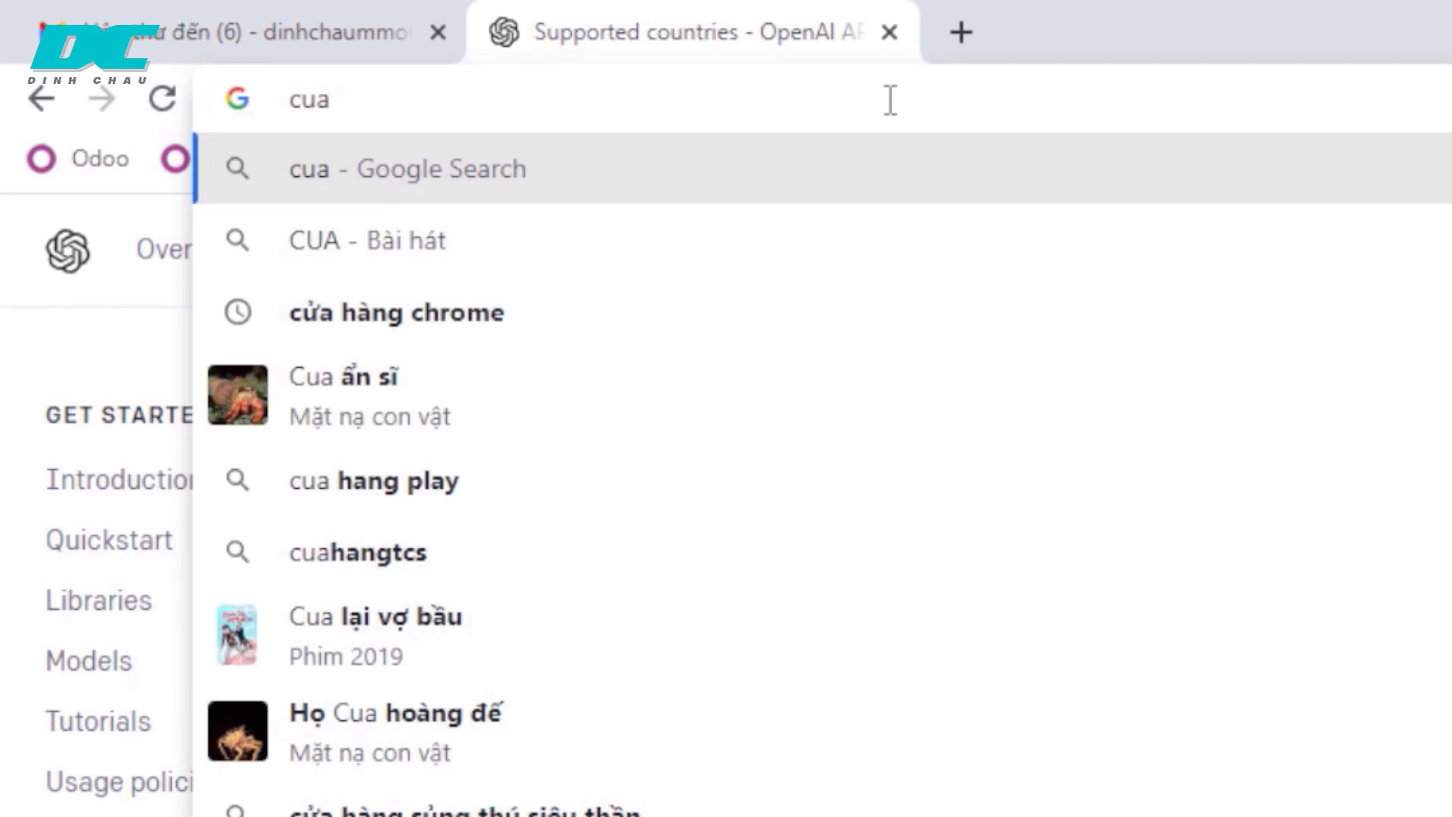
pyautogui.click(756, 312)
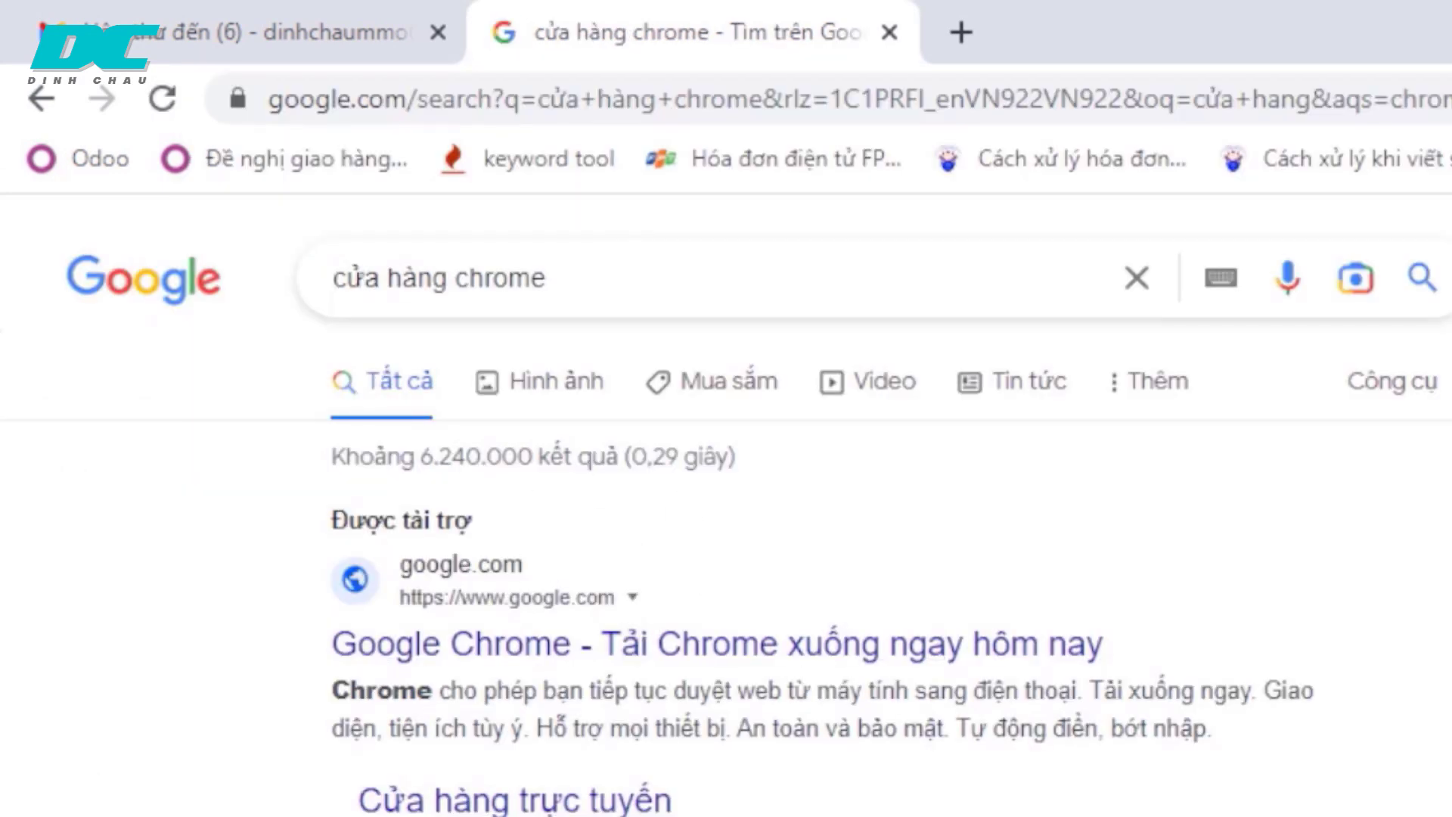
pyautogui.click(538, 807)
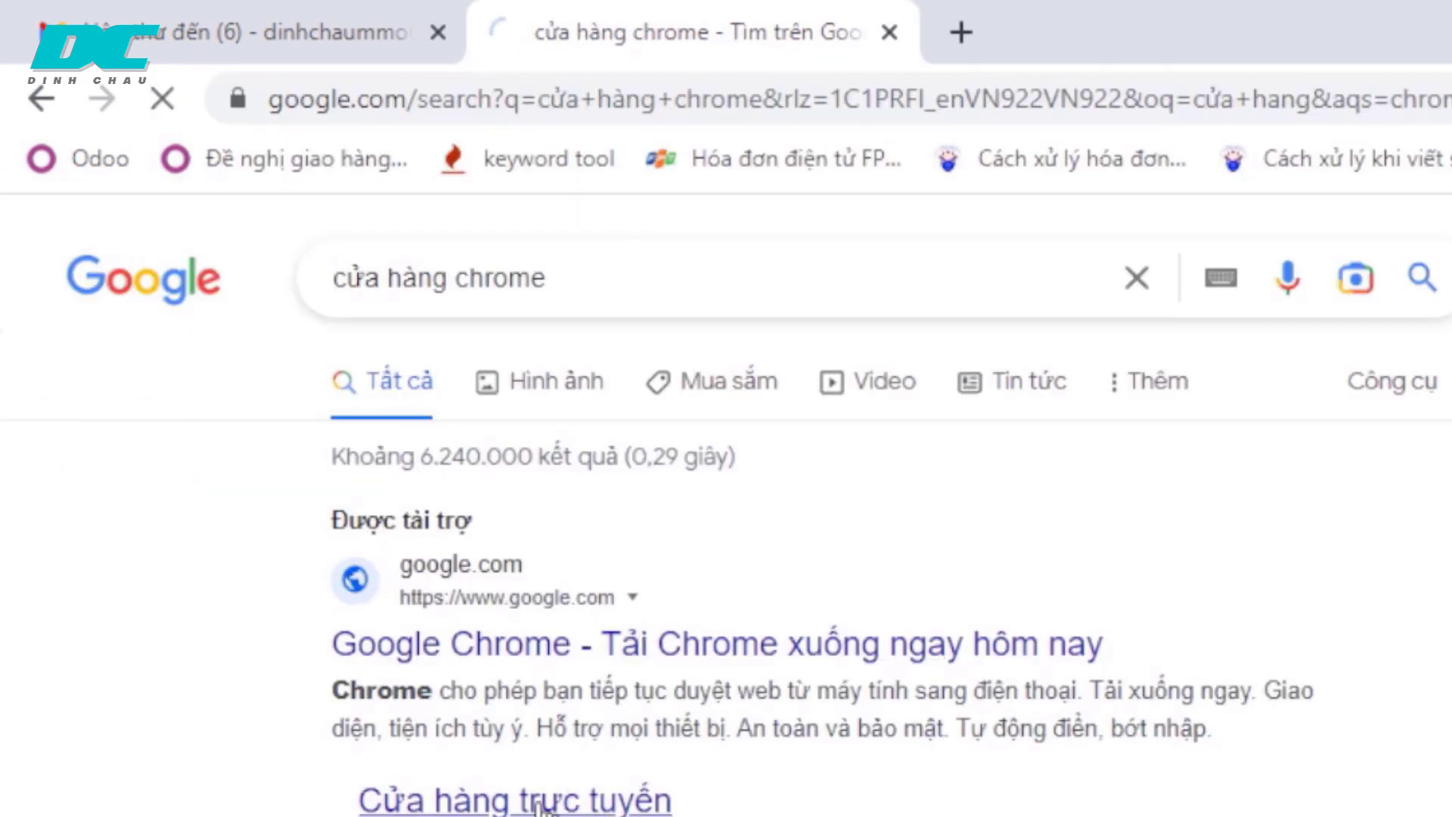
# Search the Chrome Web Store for 'touch vpn'
pyautogui.click(429, 389)
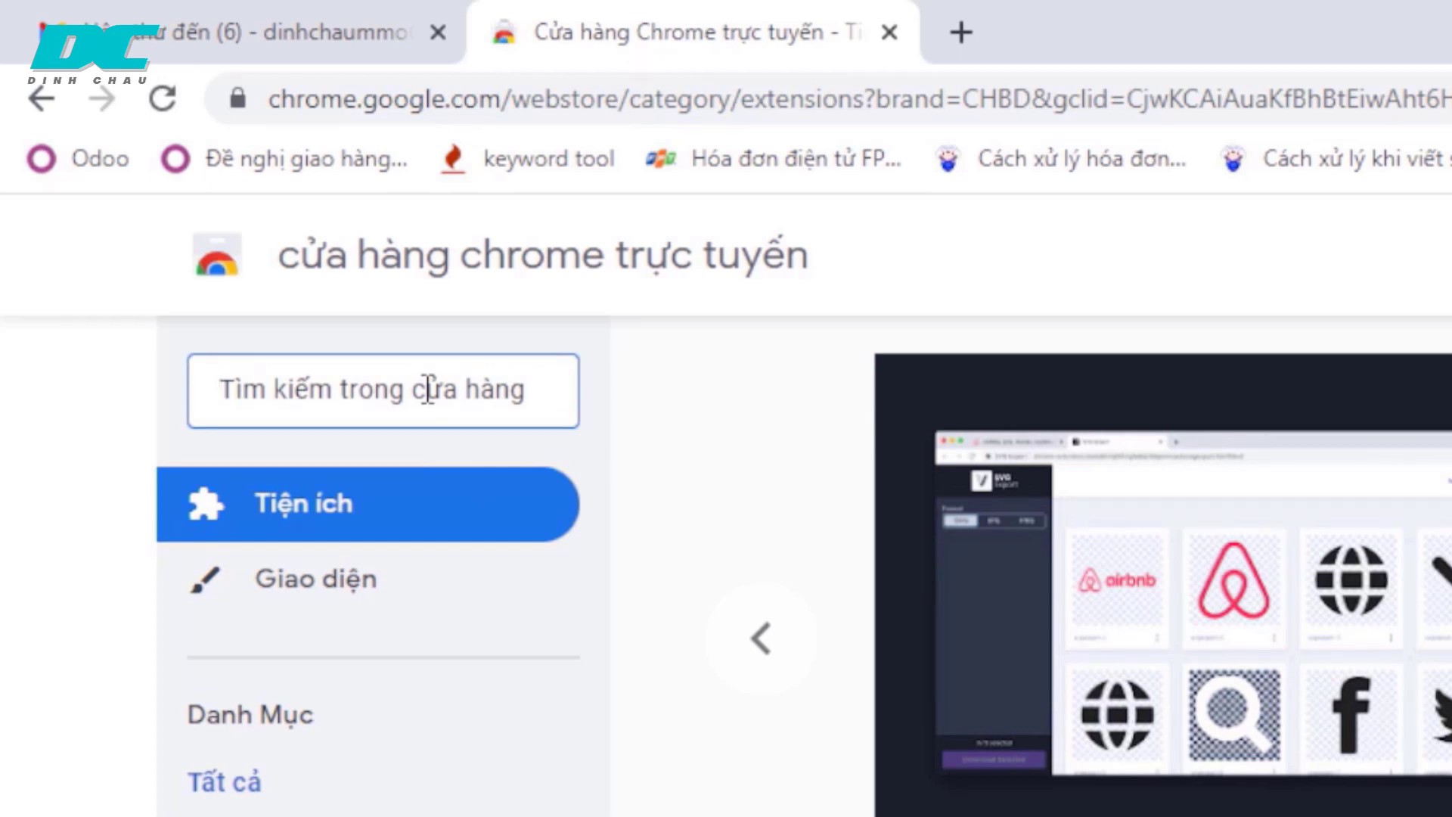
pyautogui.write('touch vn')
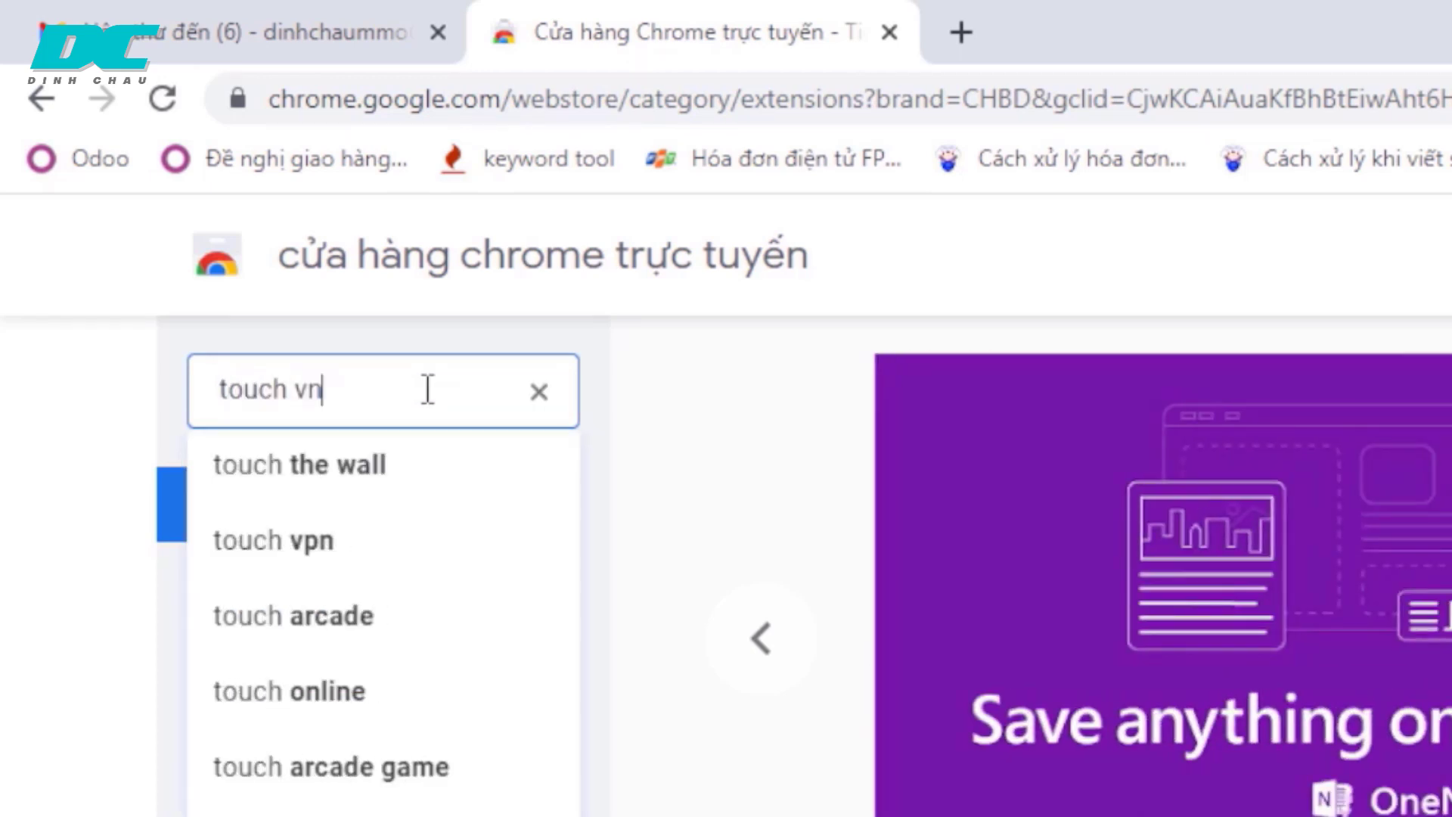
pyautogui.press('BackSpace')
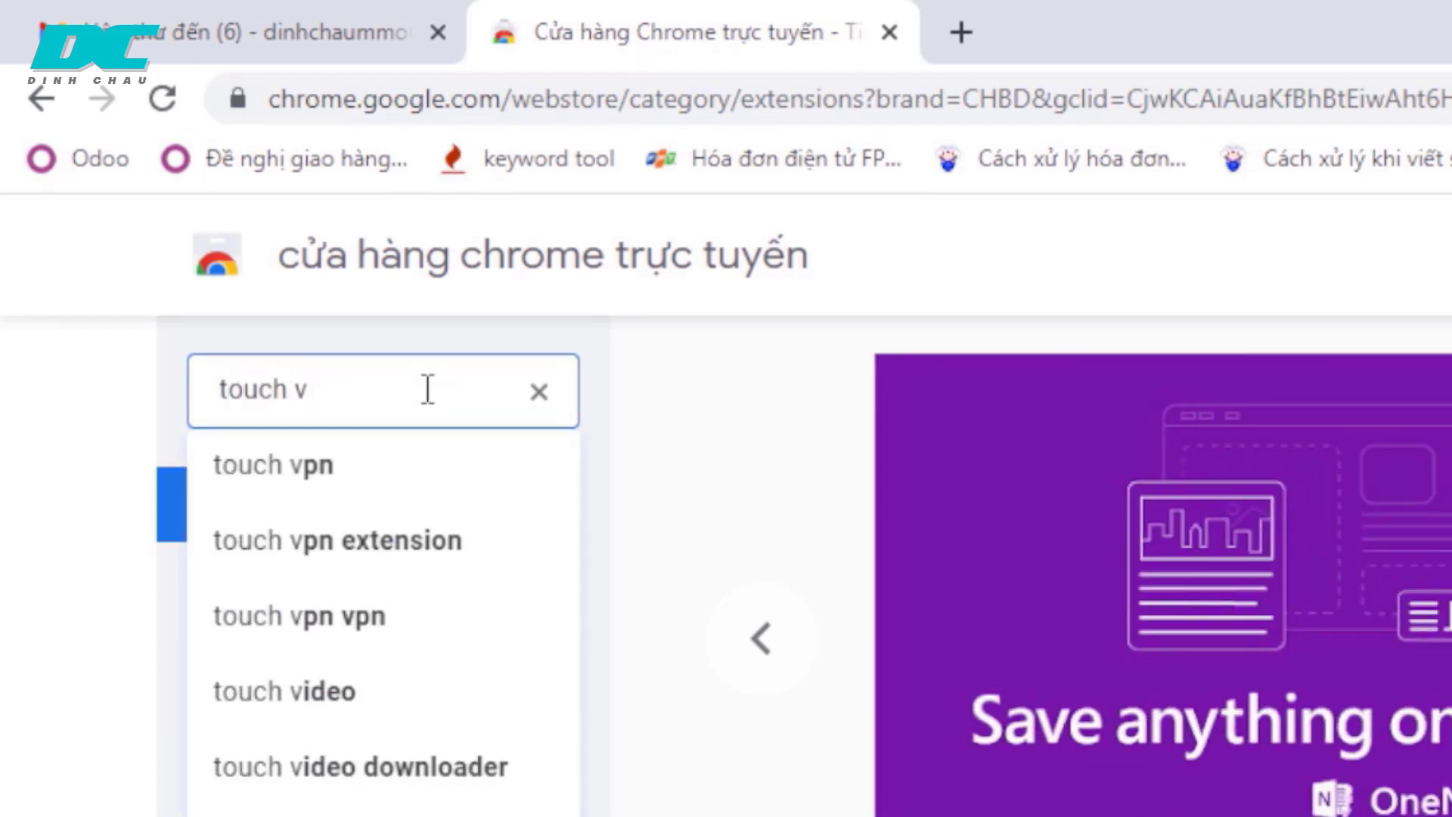
pyautogui.write('pn')
pyautogui.press('Return')
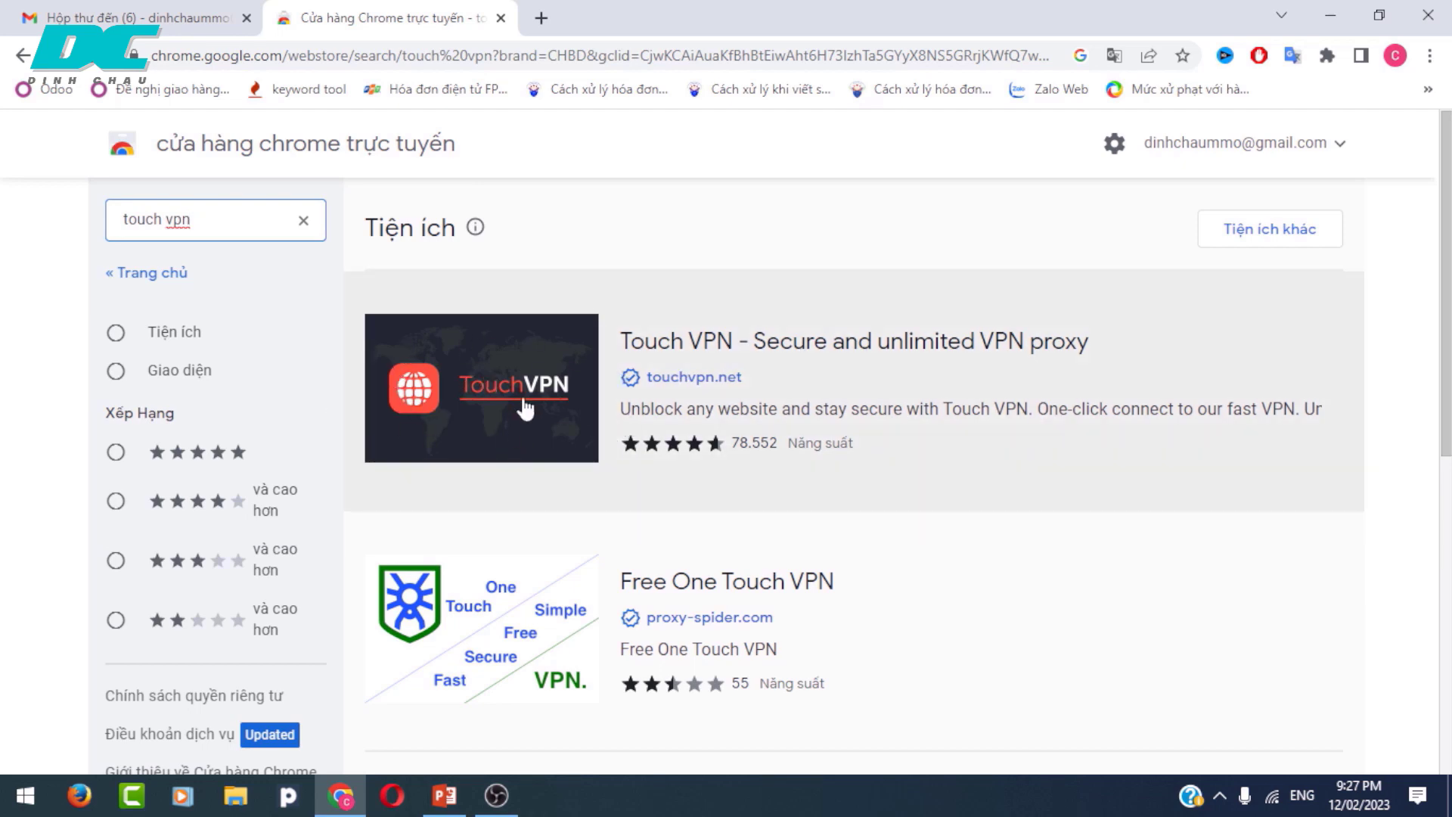
# Add the Touch VPN - Secure and unlimited VPN proxy extension to Chrome
pyautogui.click(546, 389)
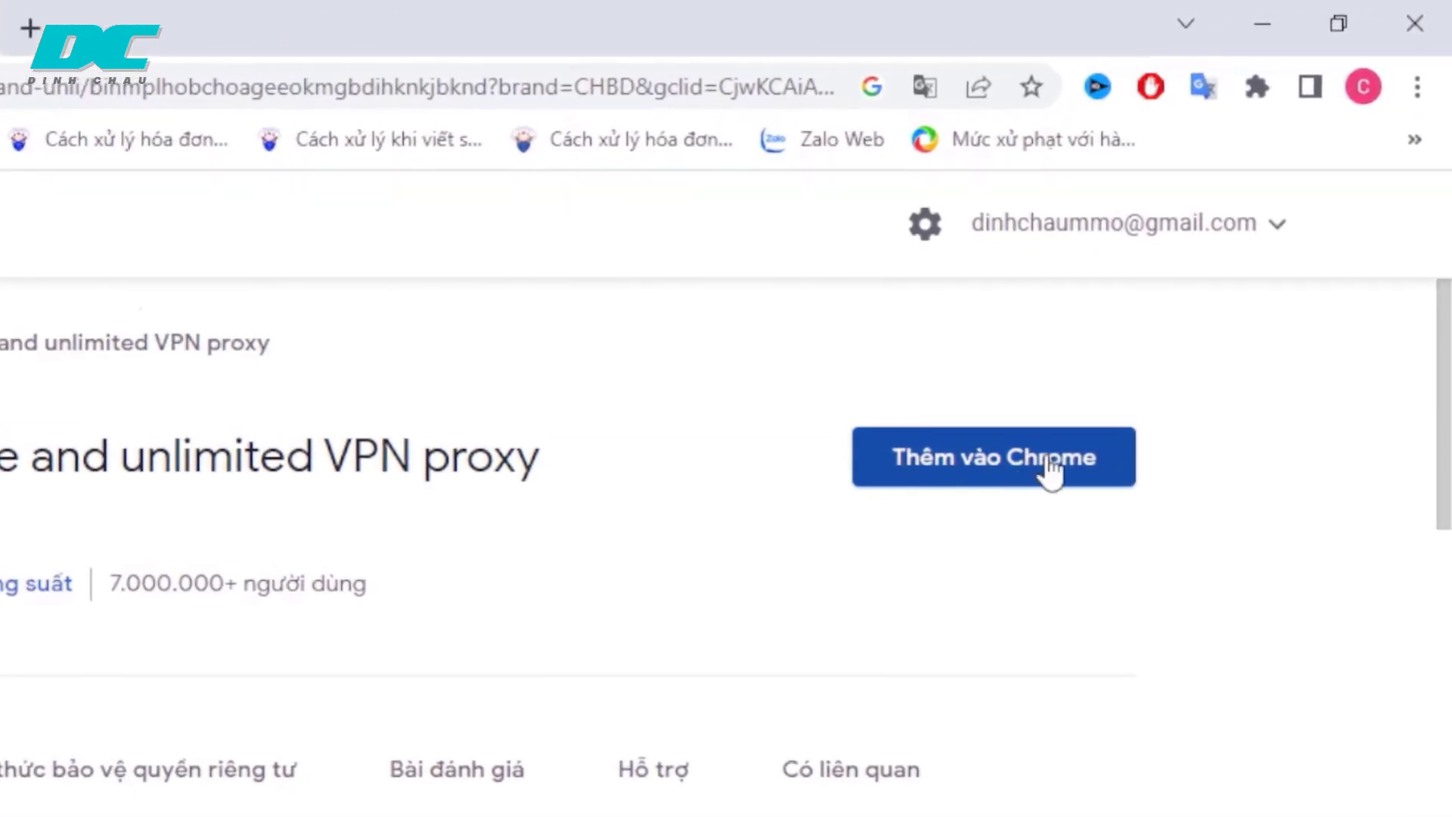
pyautogui.click(974, 461)
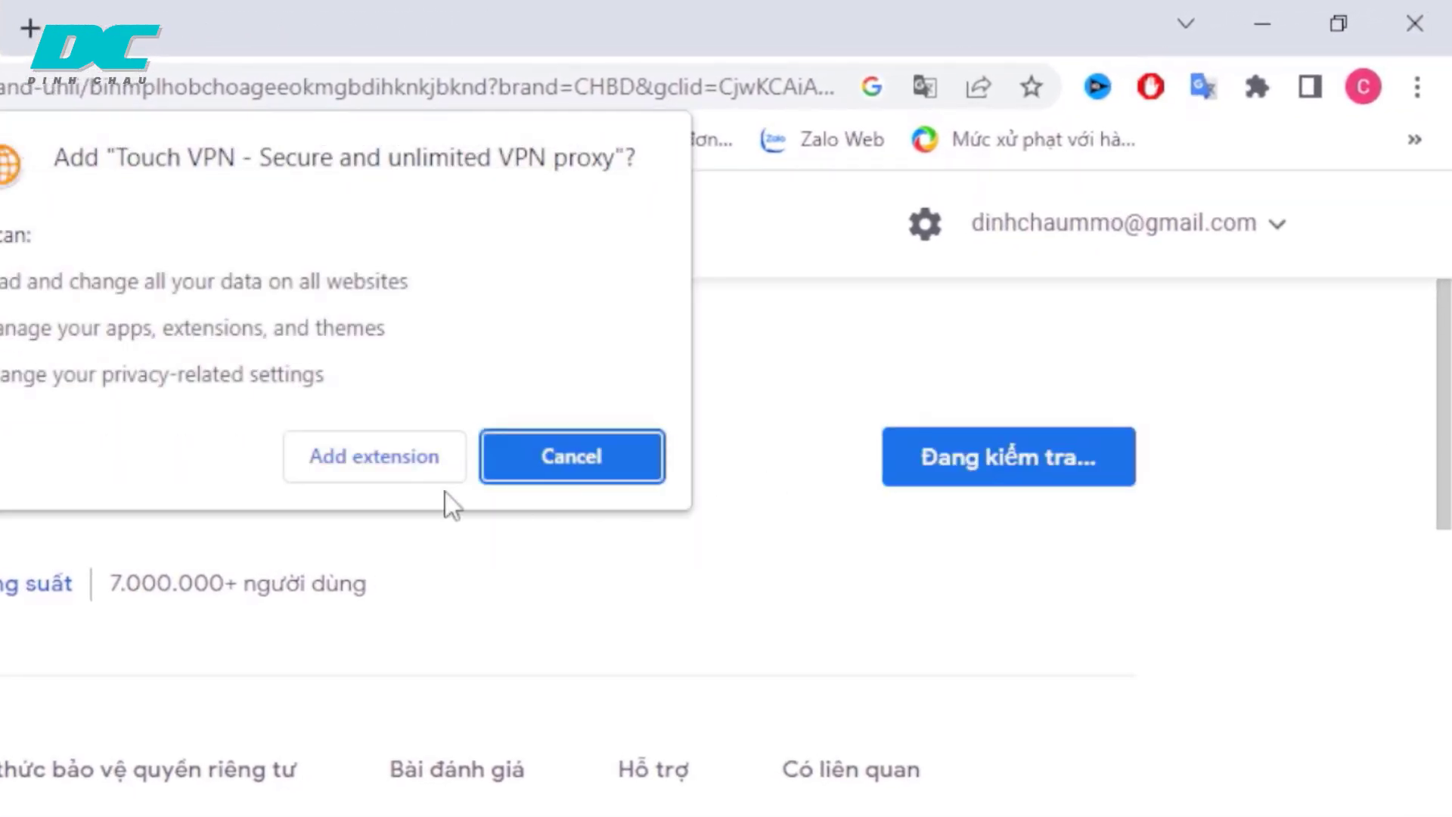
pyautogui.click(386, 463)
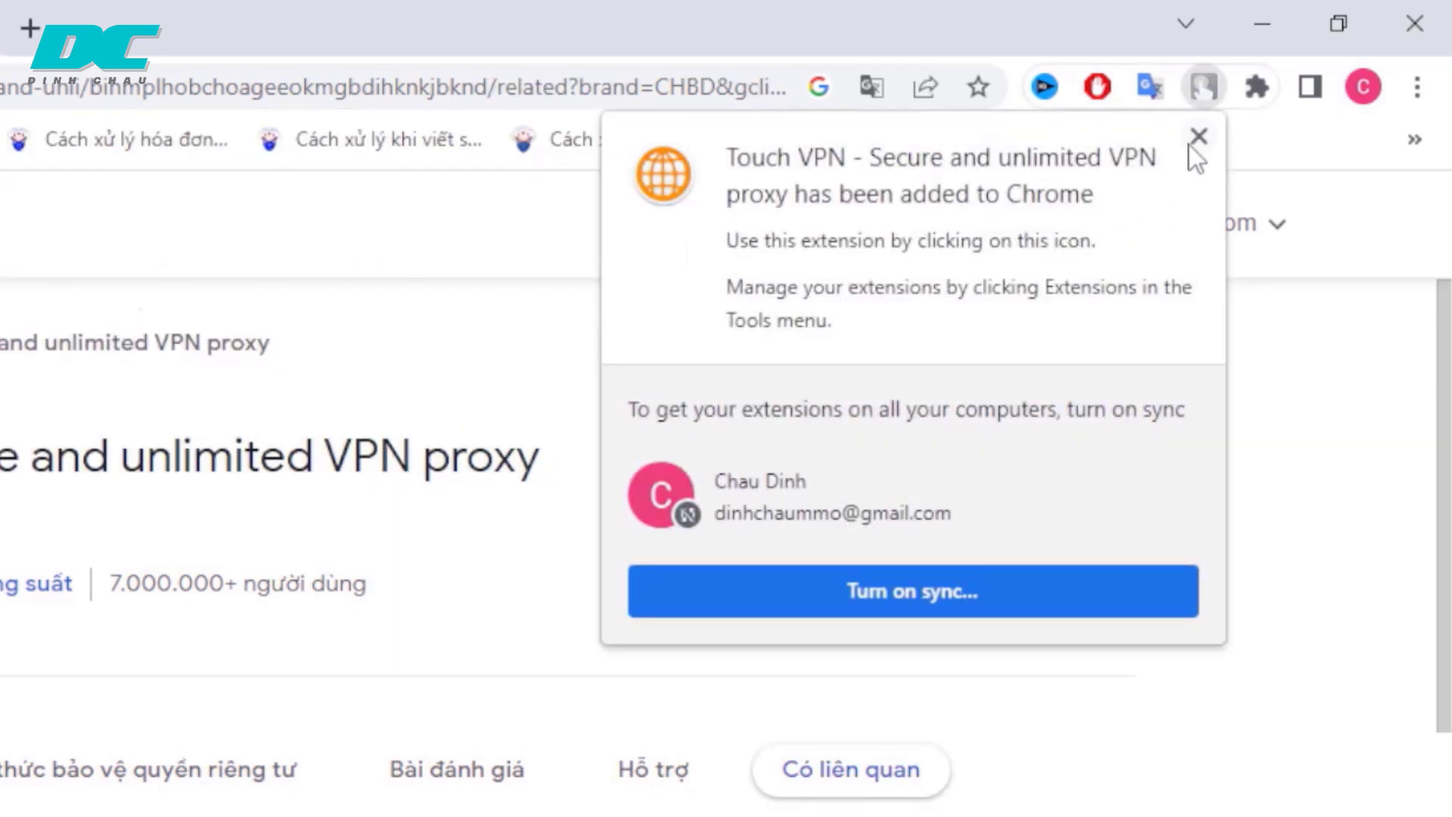
pyautogui.click(1199, 138)
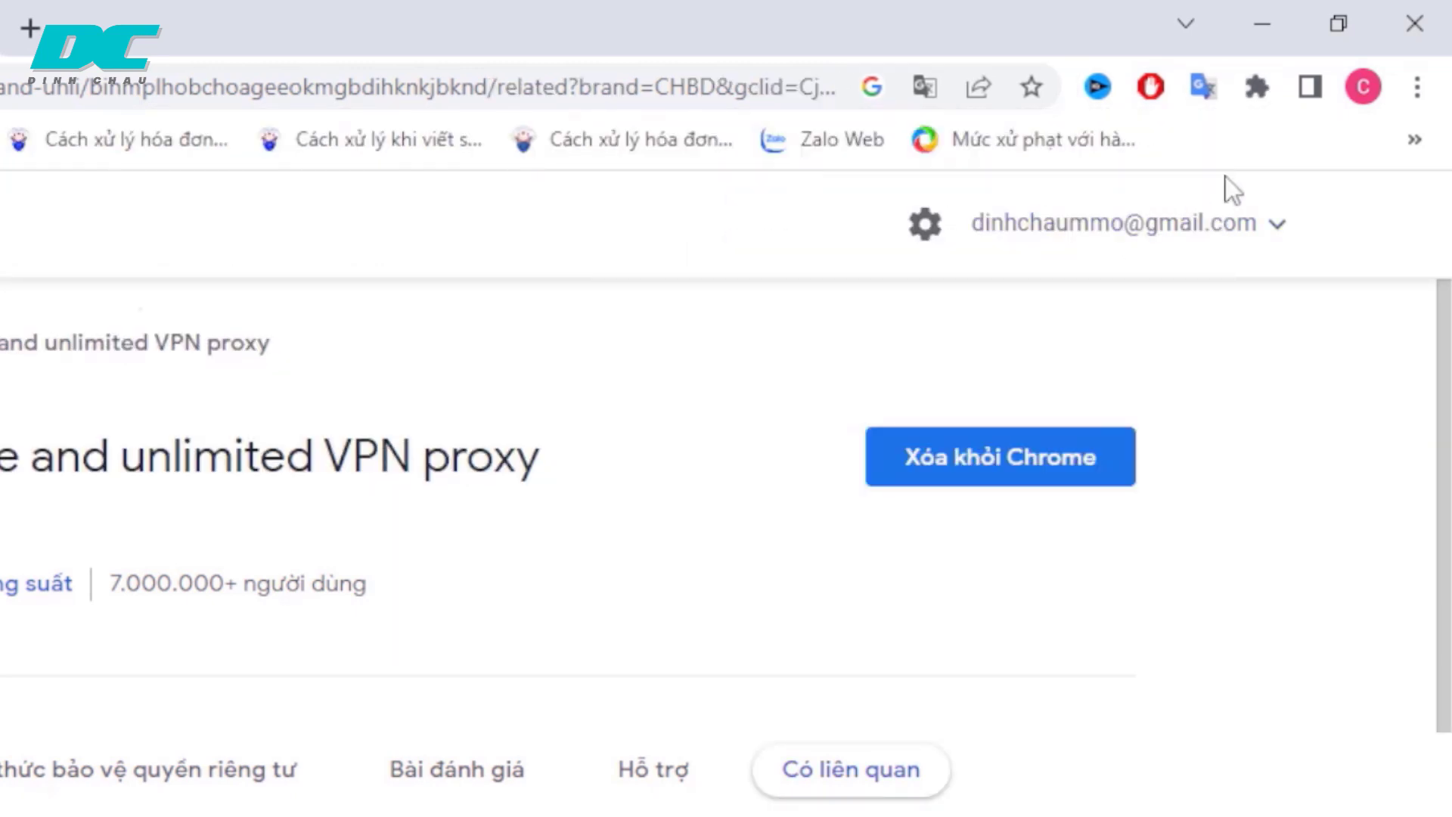
# Pin Touch VPN to the toolbar from the Extensions menu
pyautogui.click(1257, 86)
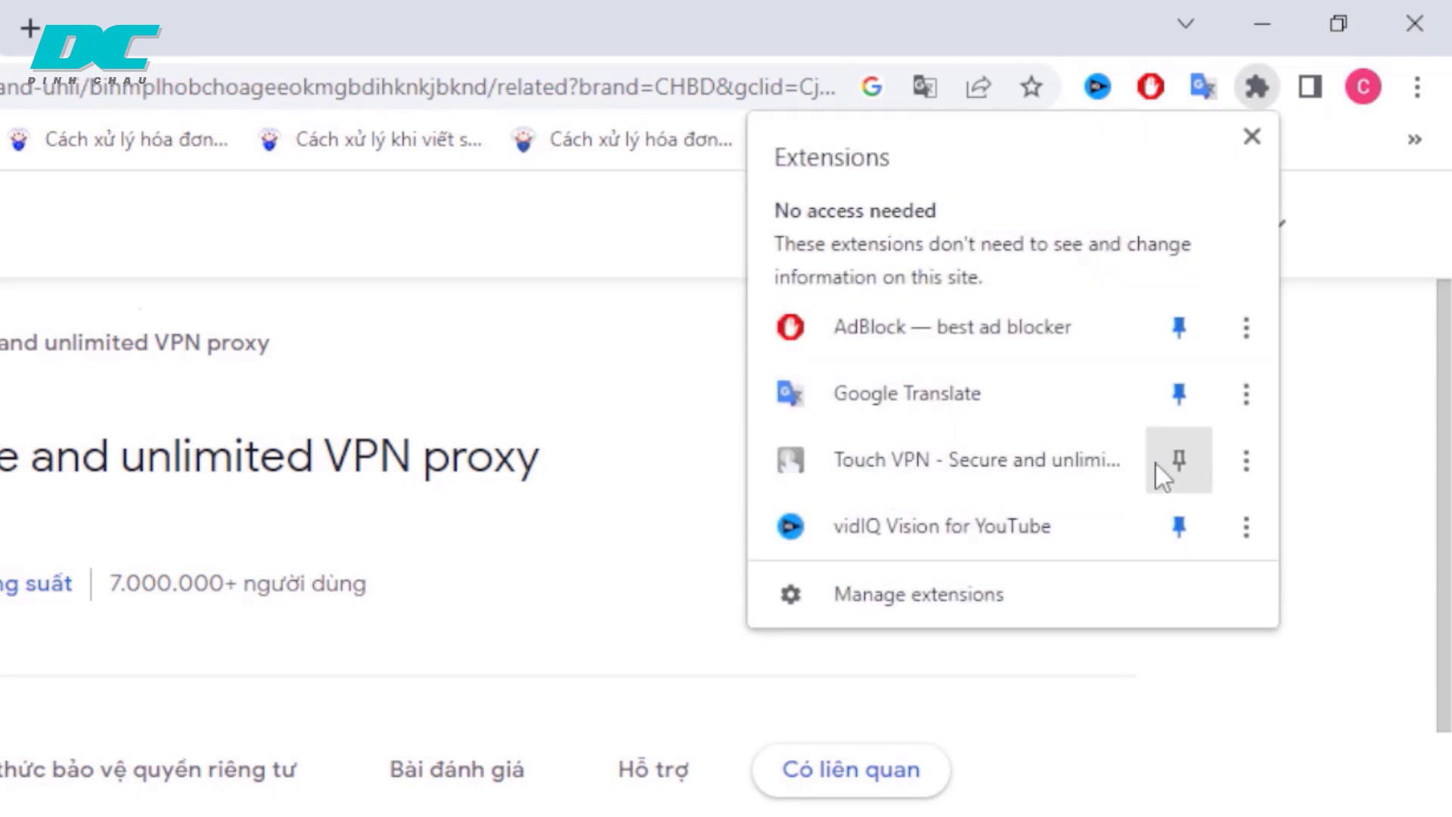
pyautogui.click(1180, 458)
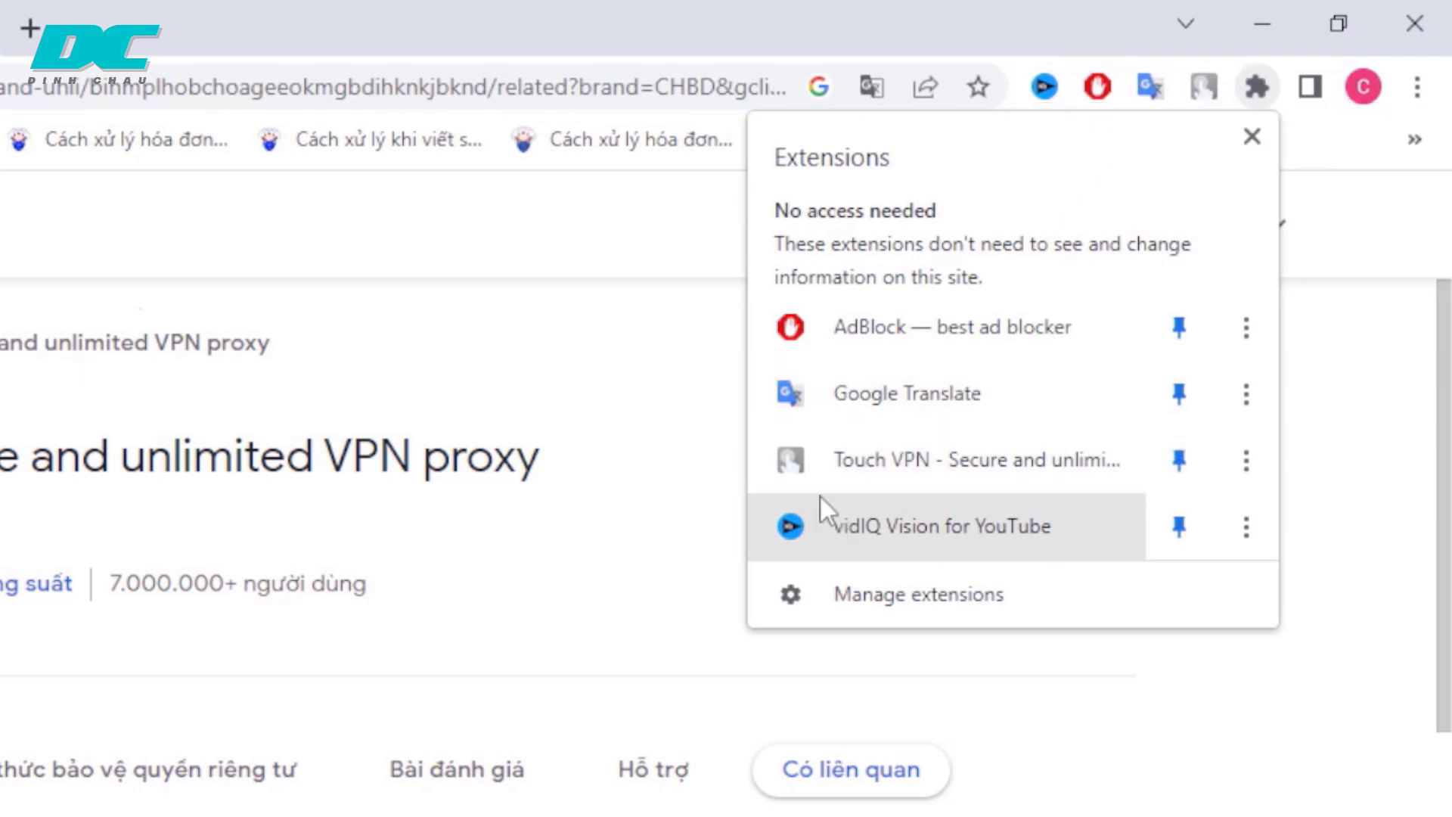
pyautogui.click(1301, 728)
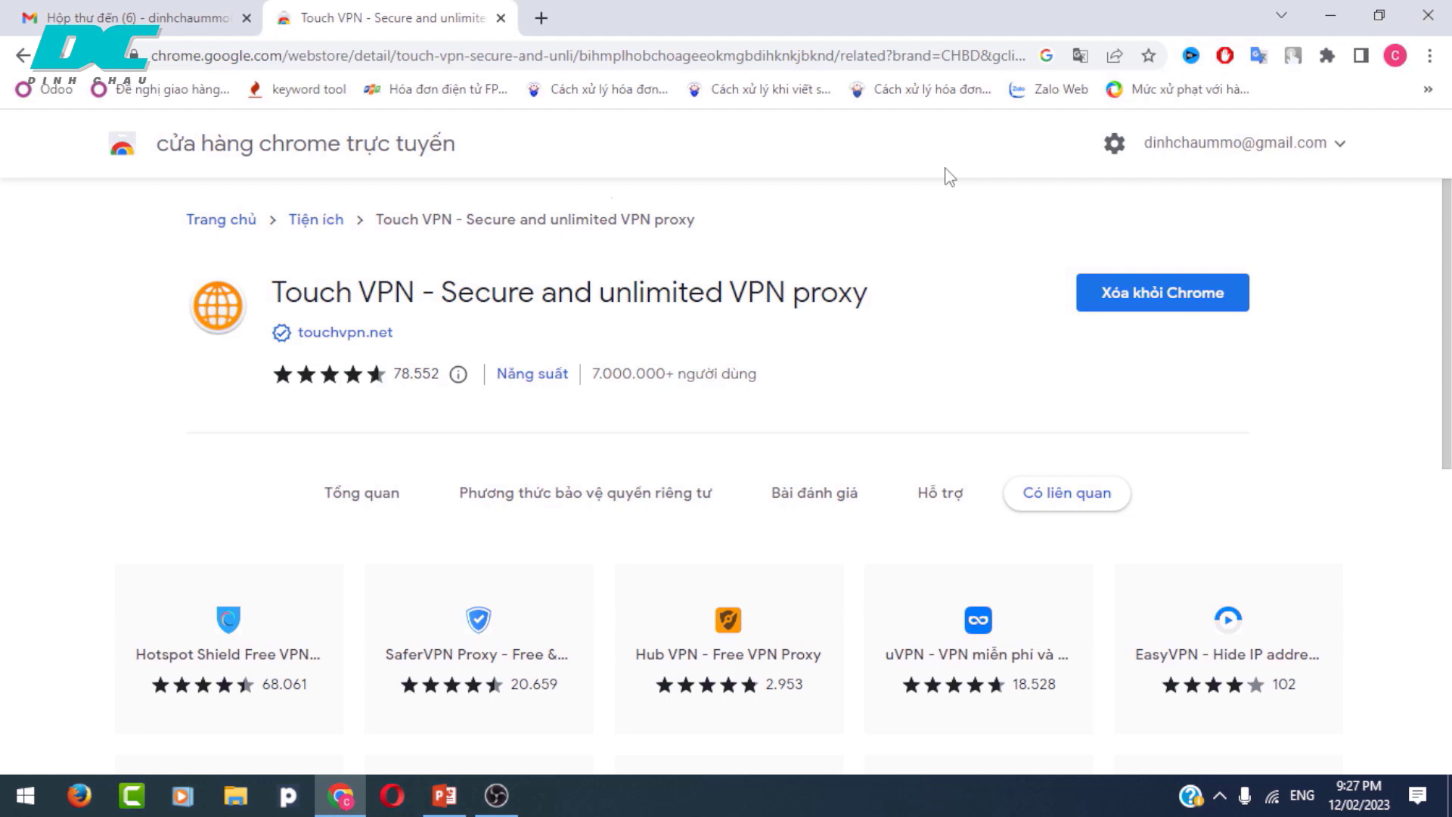
# Check the IP on whatismyipaddress.com (Viettel Group, Bien Hoa, Viet Nam), then close it
pyautogui.click(468, 51)
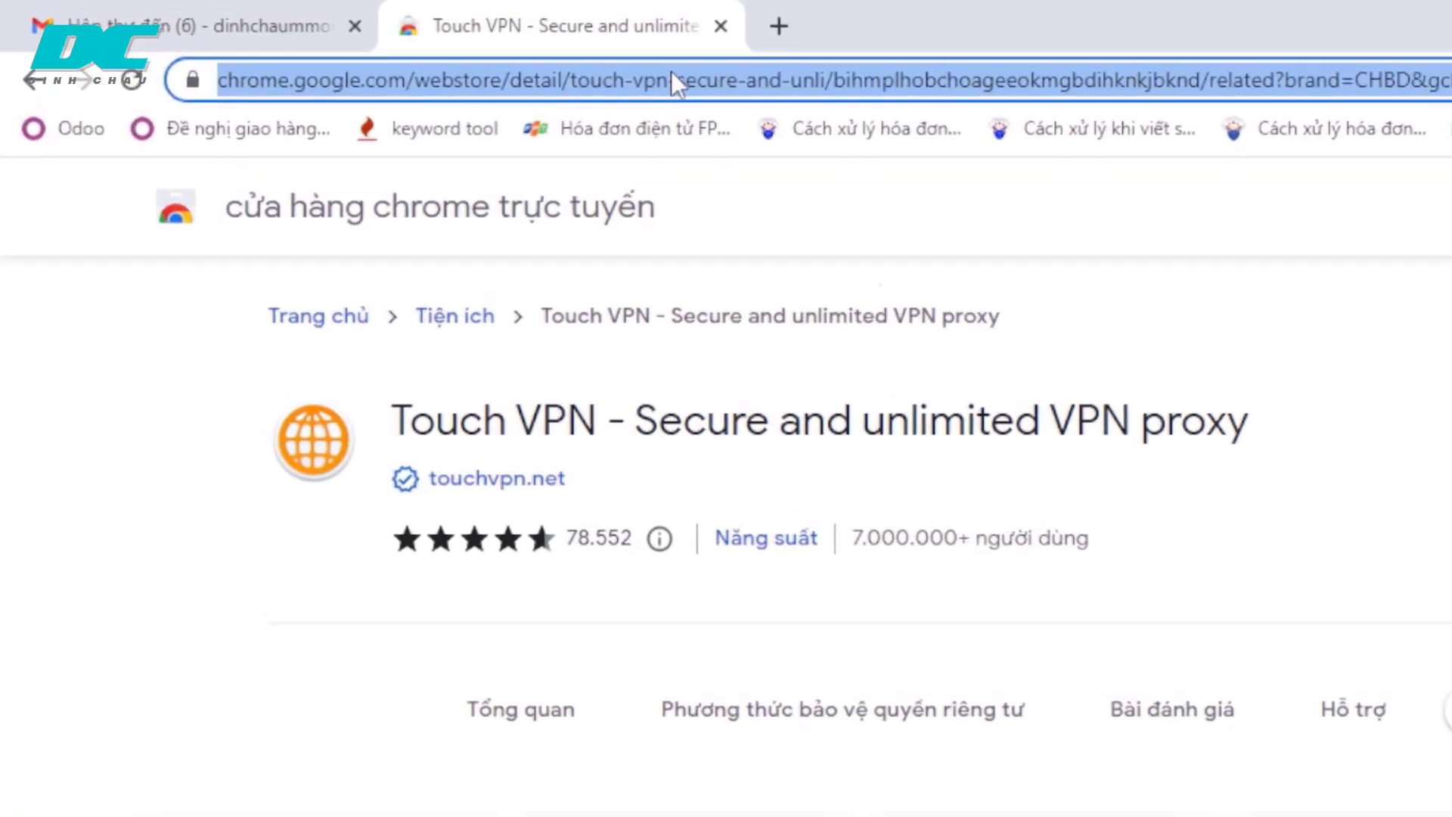
pyautogui.write('my')
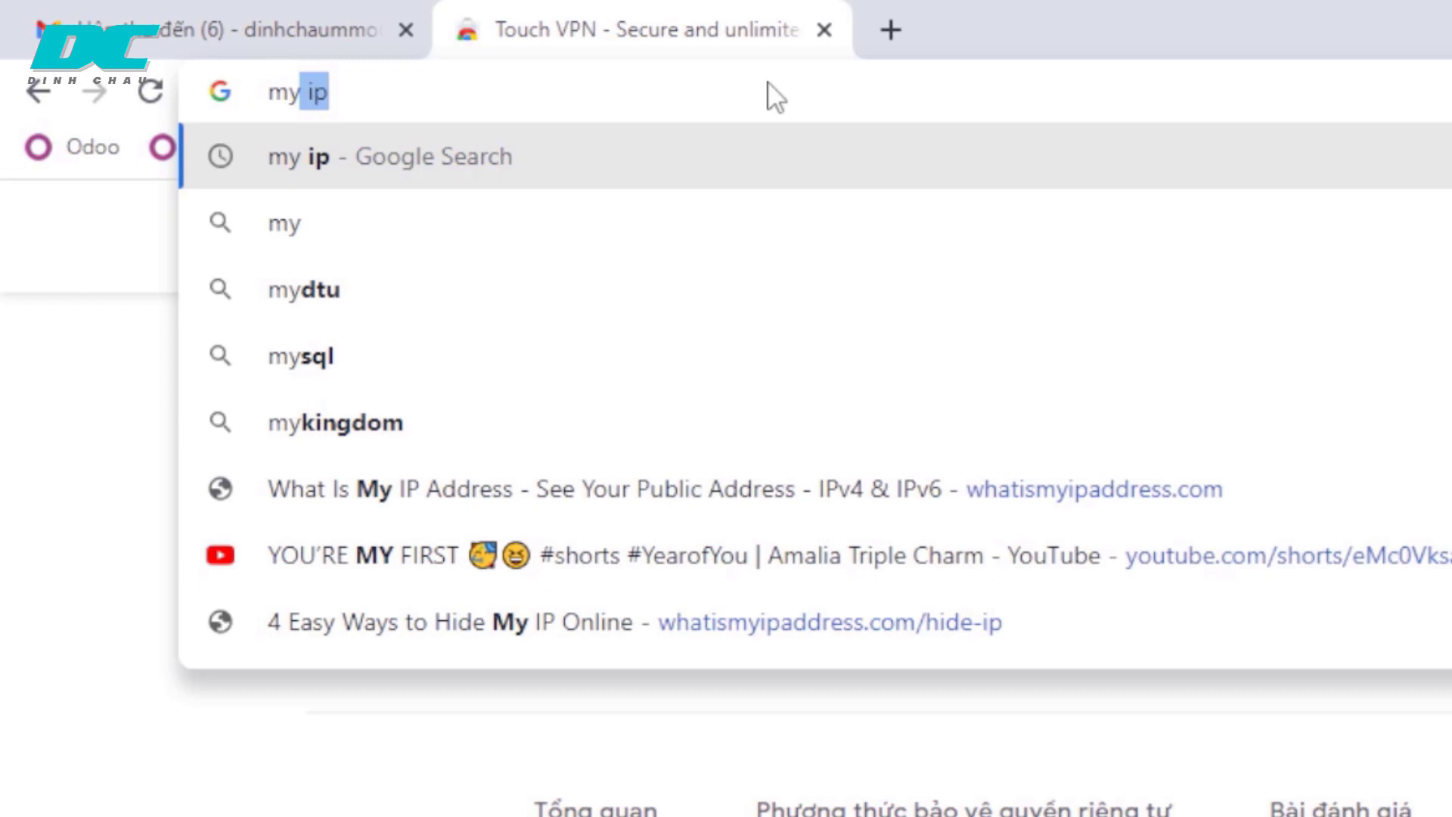
pyautogui.press('Return')
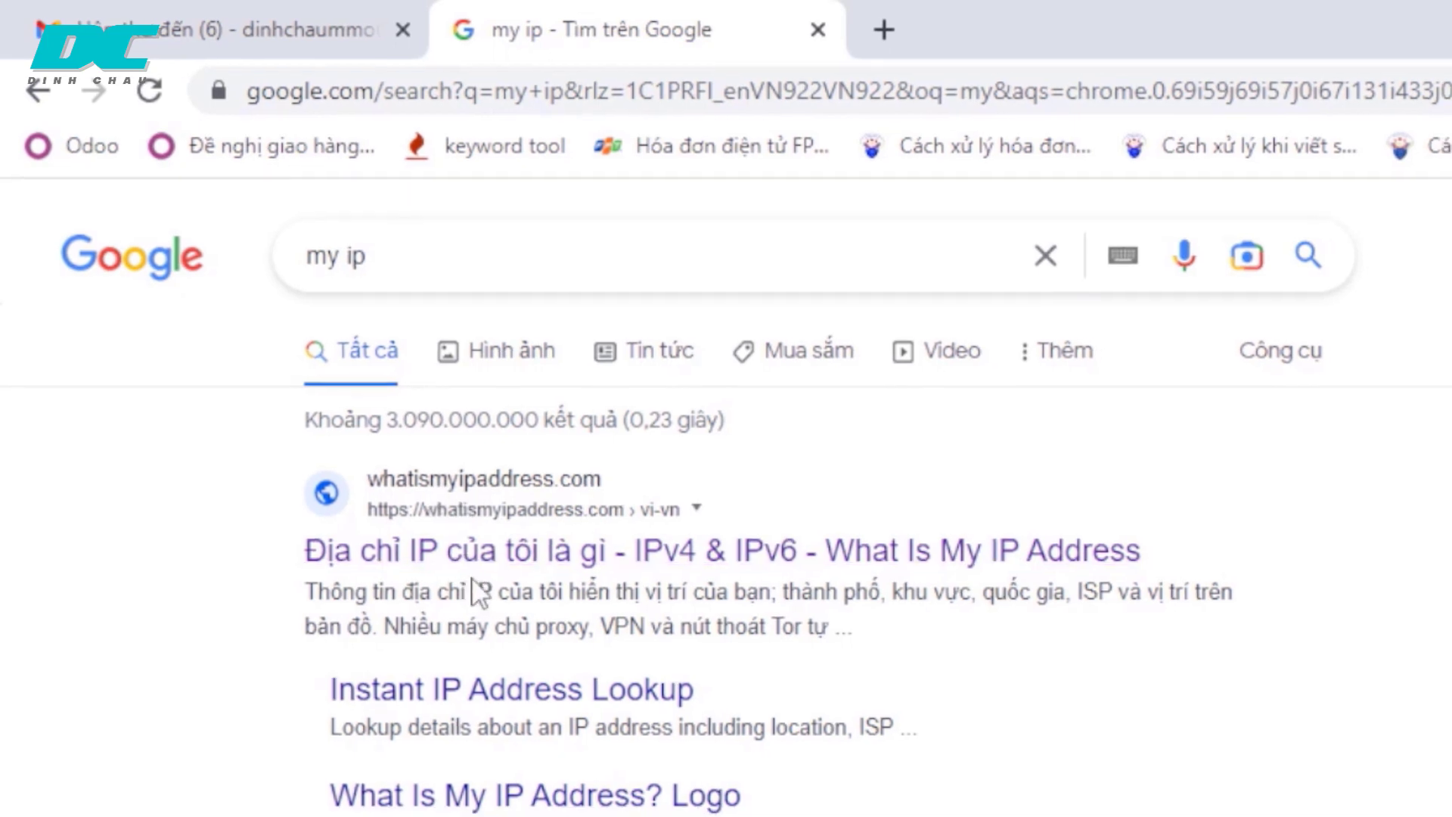
pyautogui.click(552, 559)
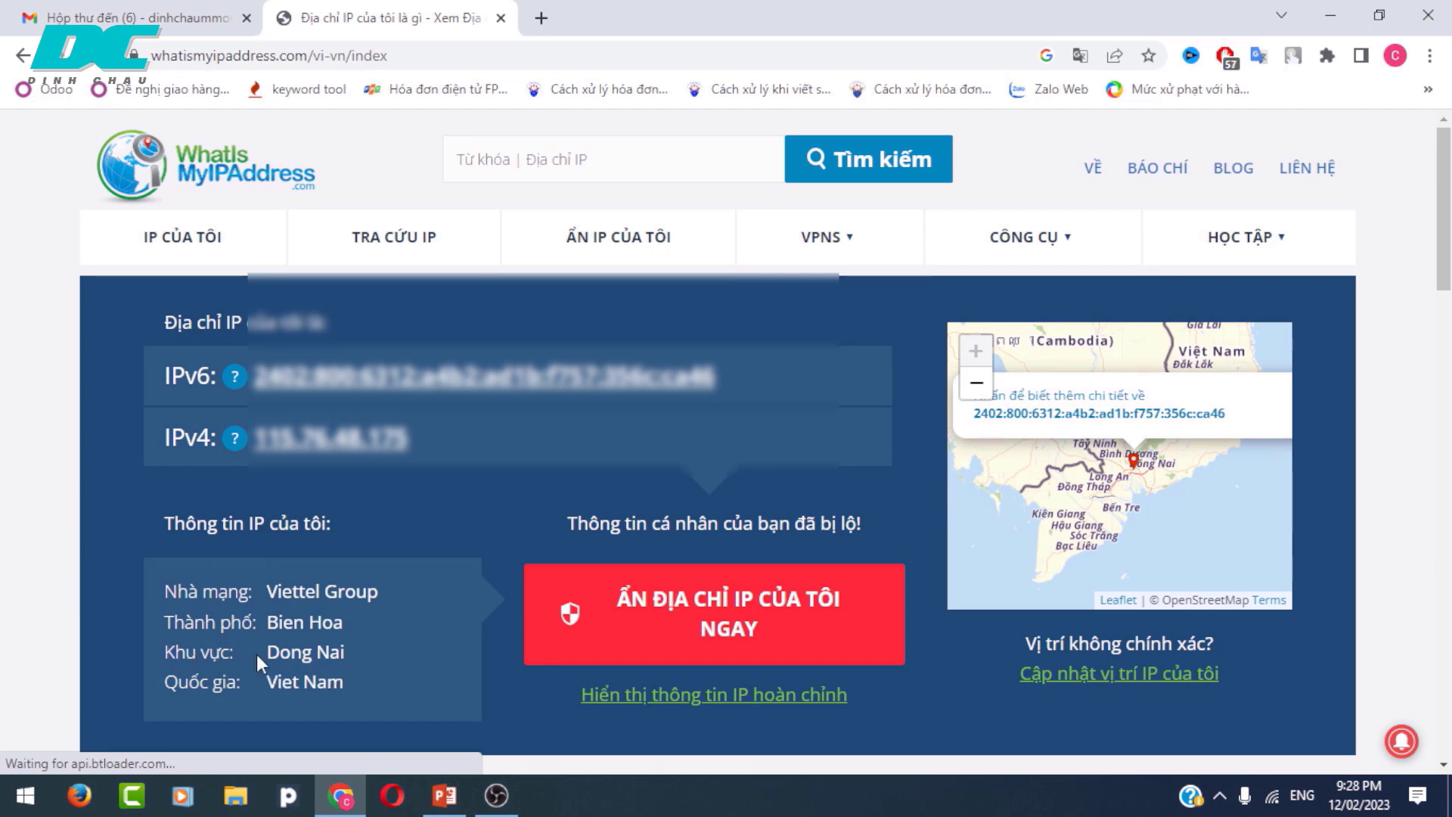
pyautogui.click(500, 18)
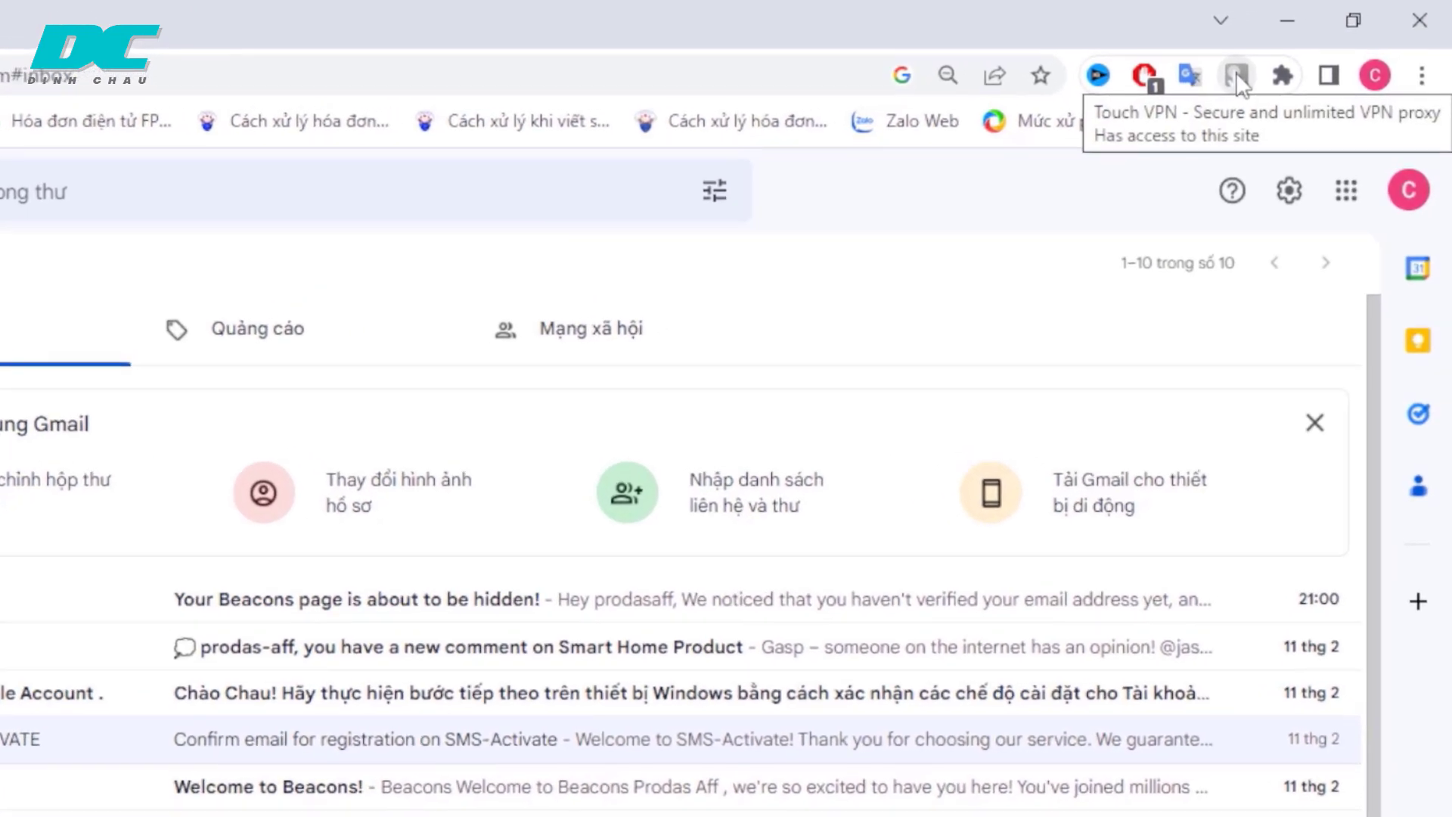
# Connect Touch VPN through the United States location and close its panel
pyautogui.click(1236, 75)
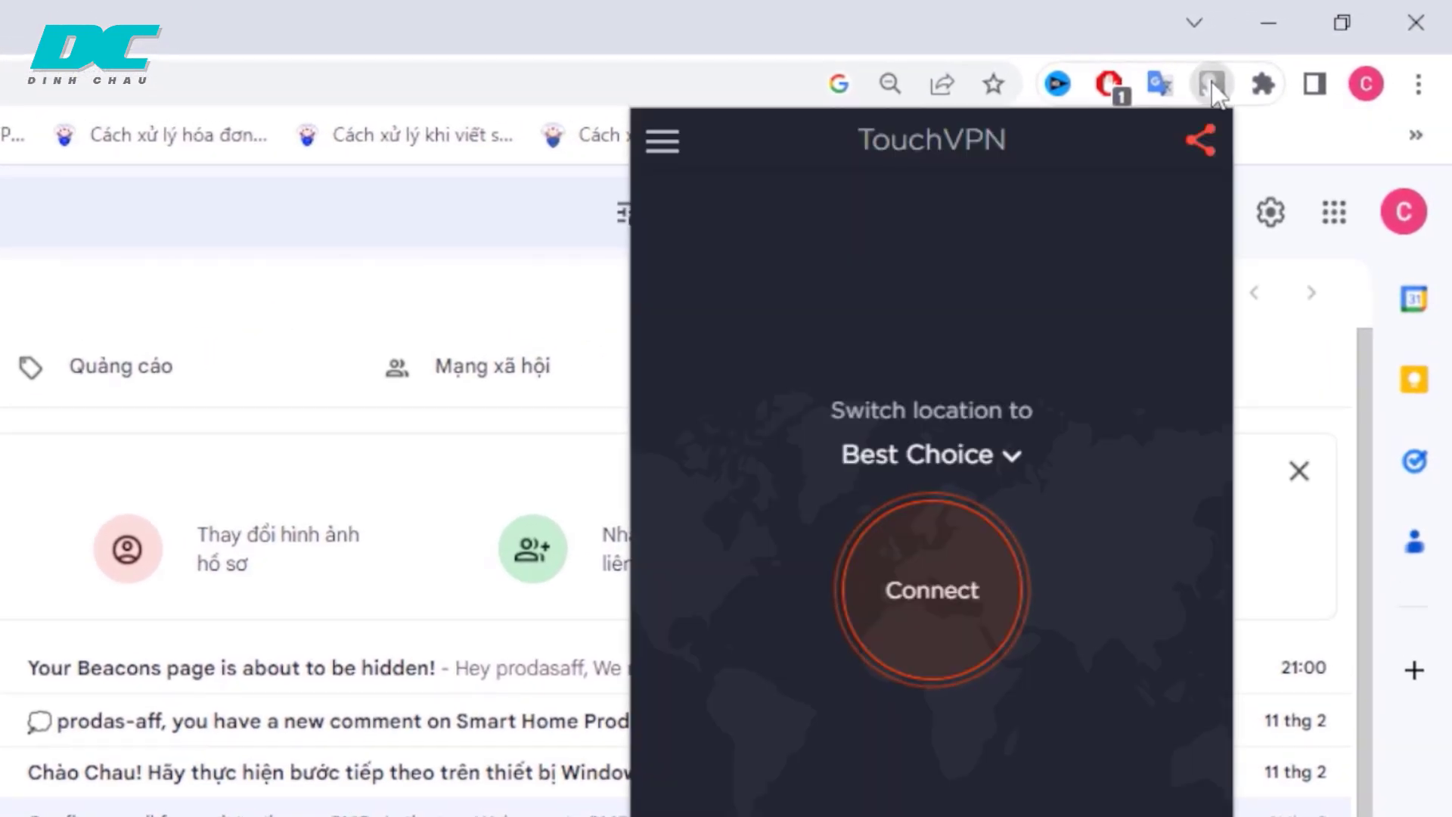
pyautogui.click(1012, 457)
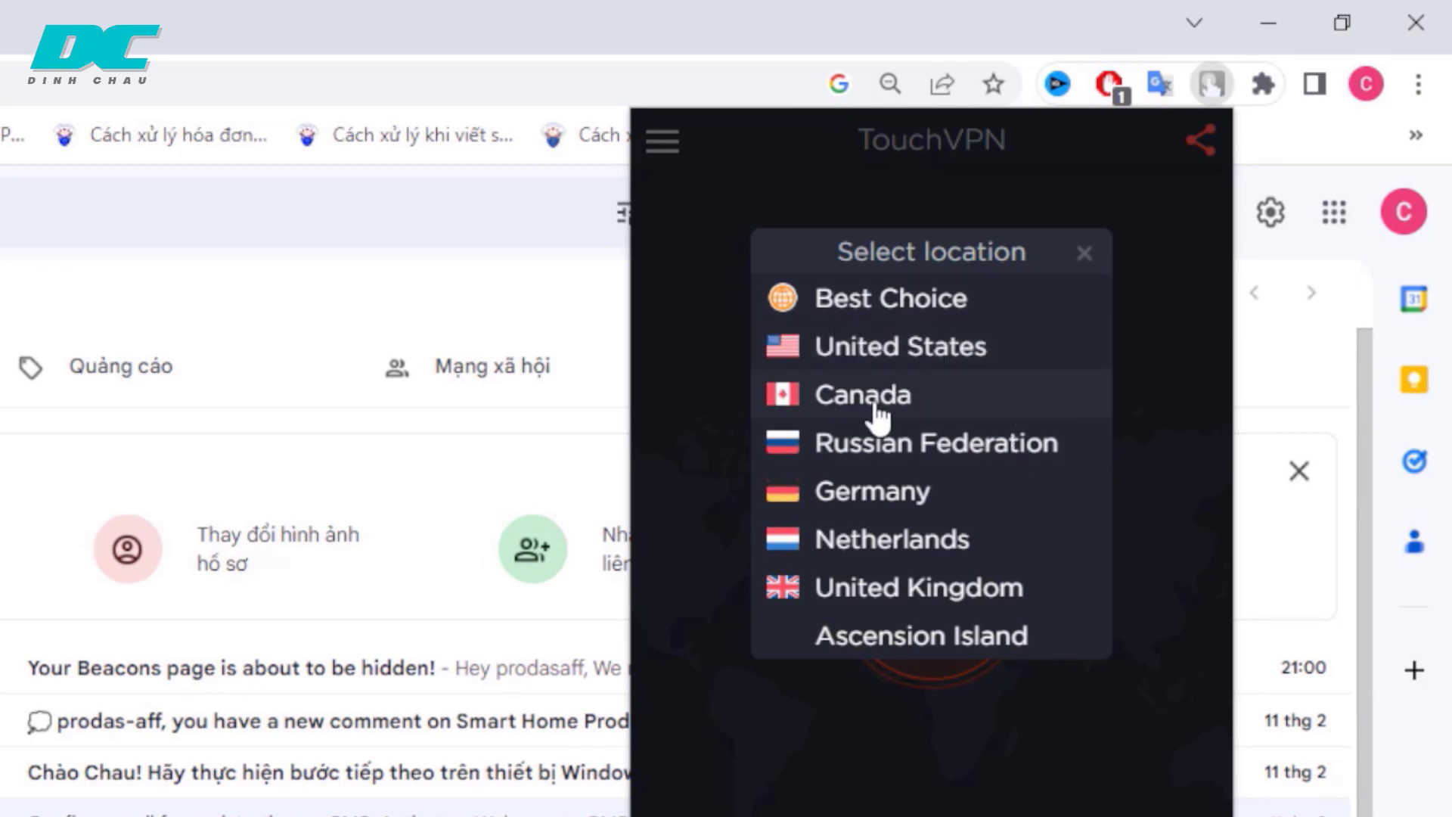
pyautogui.click(910, 371)
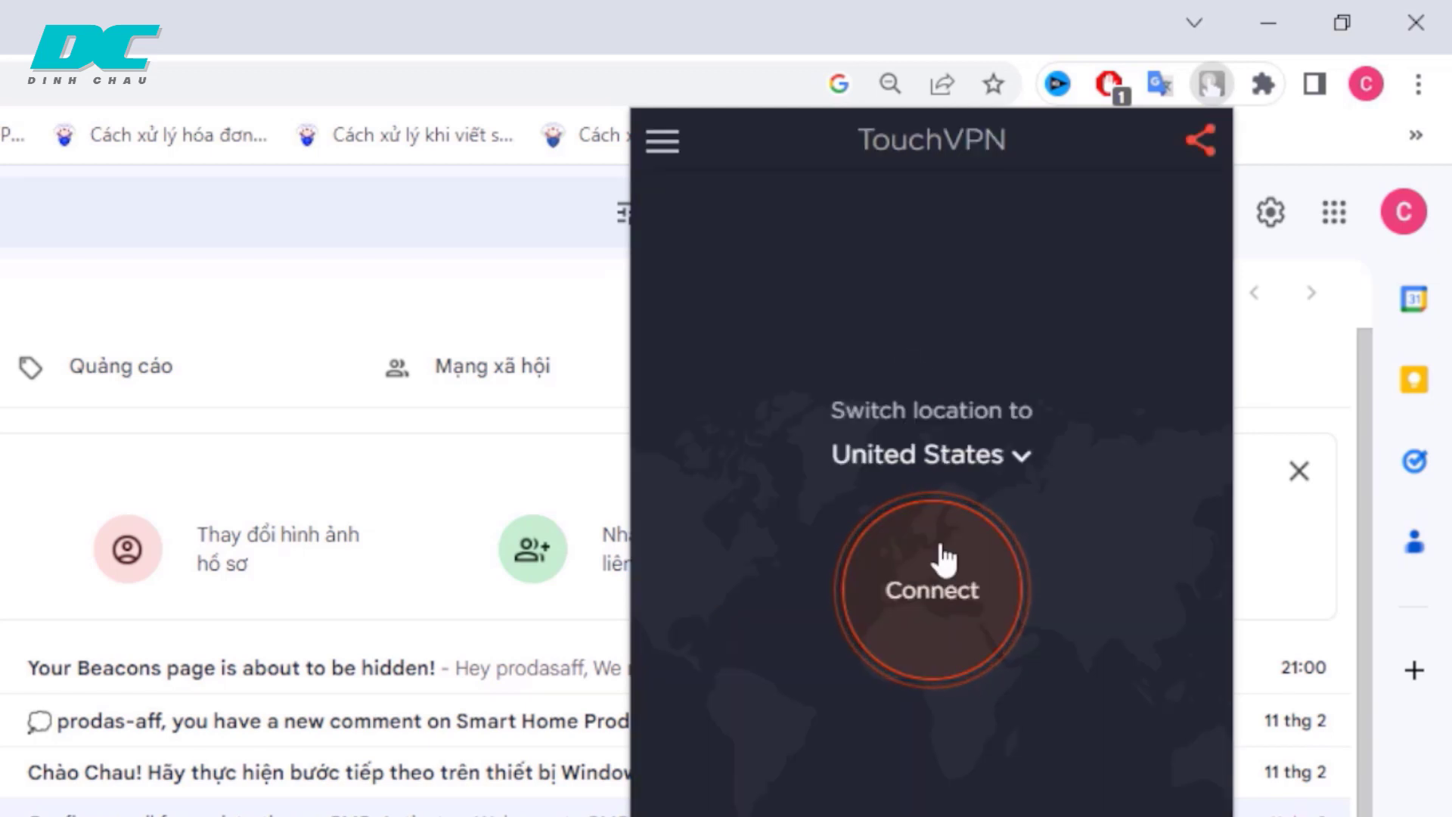
pyautogui.click(931, 616)
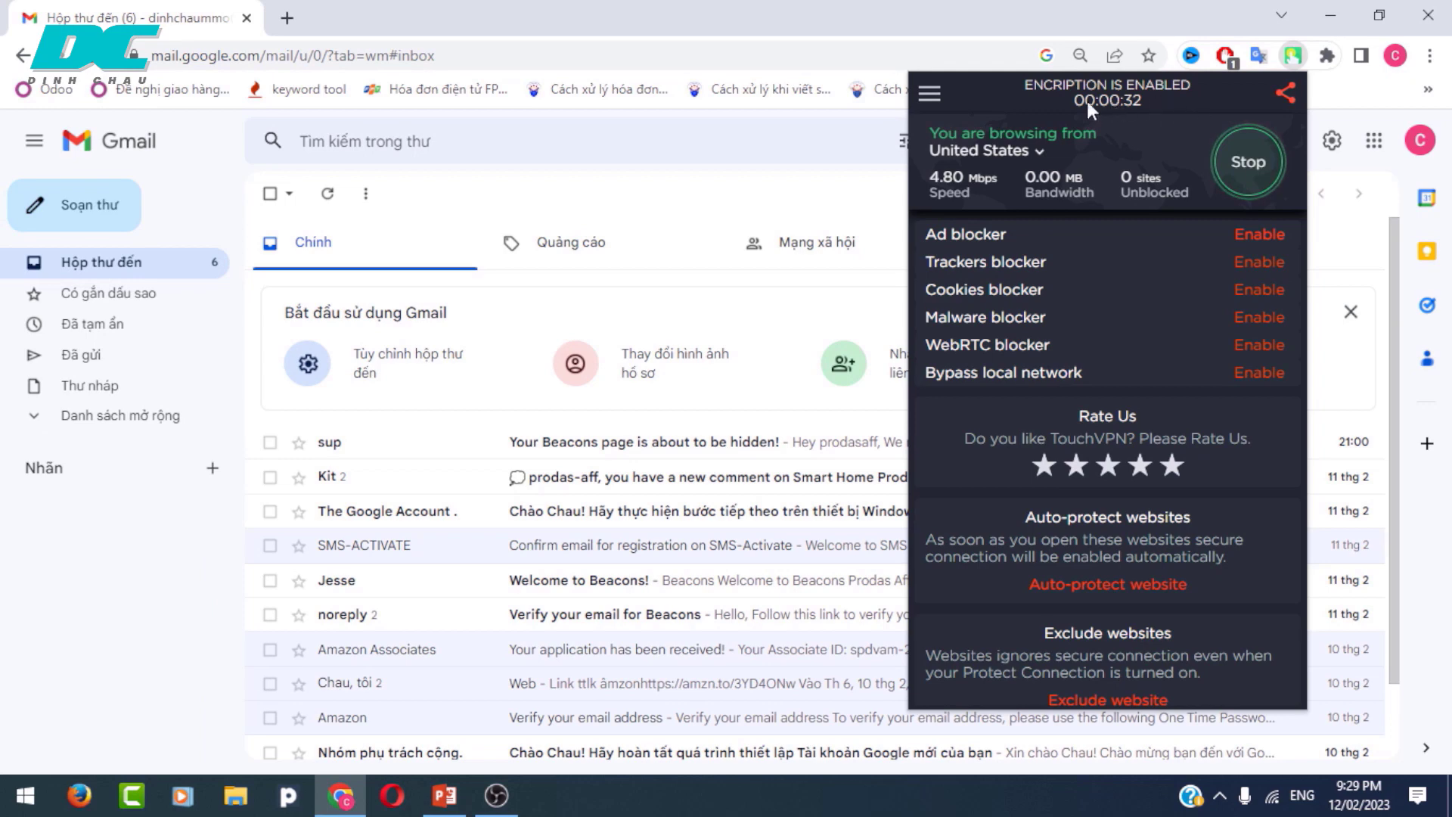
pyautogui.click(587, 13)
# Recheck the IP on whatismyipaddress.com, now Stirling, Scotland, United Kingdom, then close the tab
pyautogui.click(288, 19)
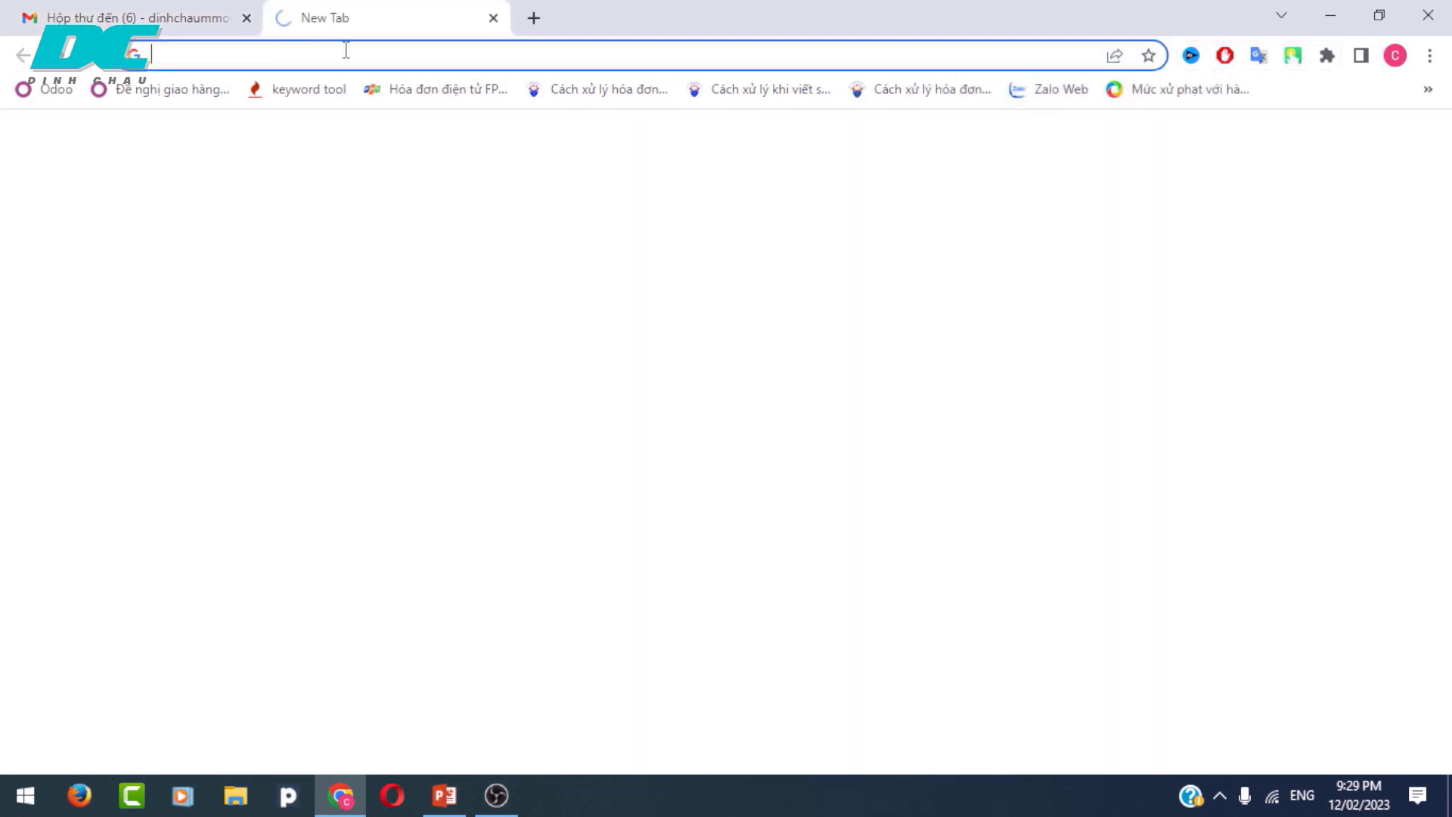
pyautogui.write('my')
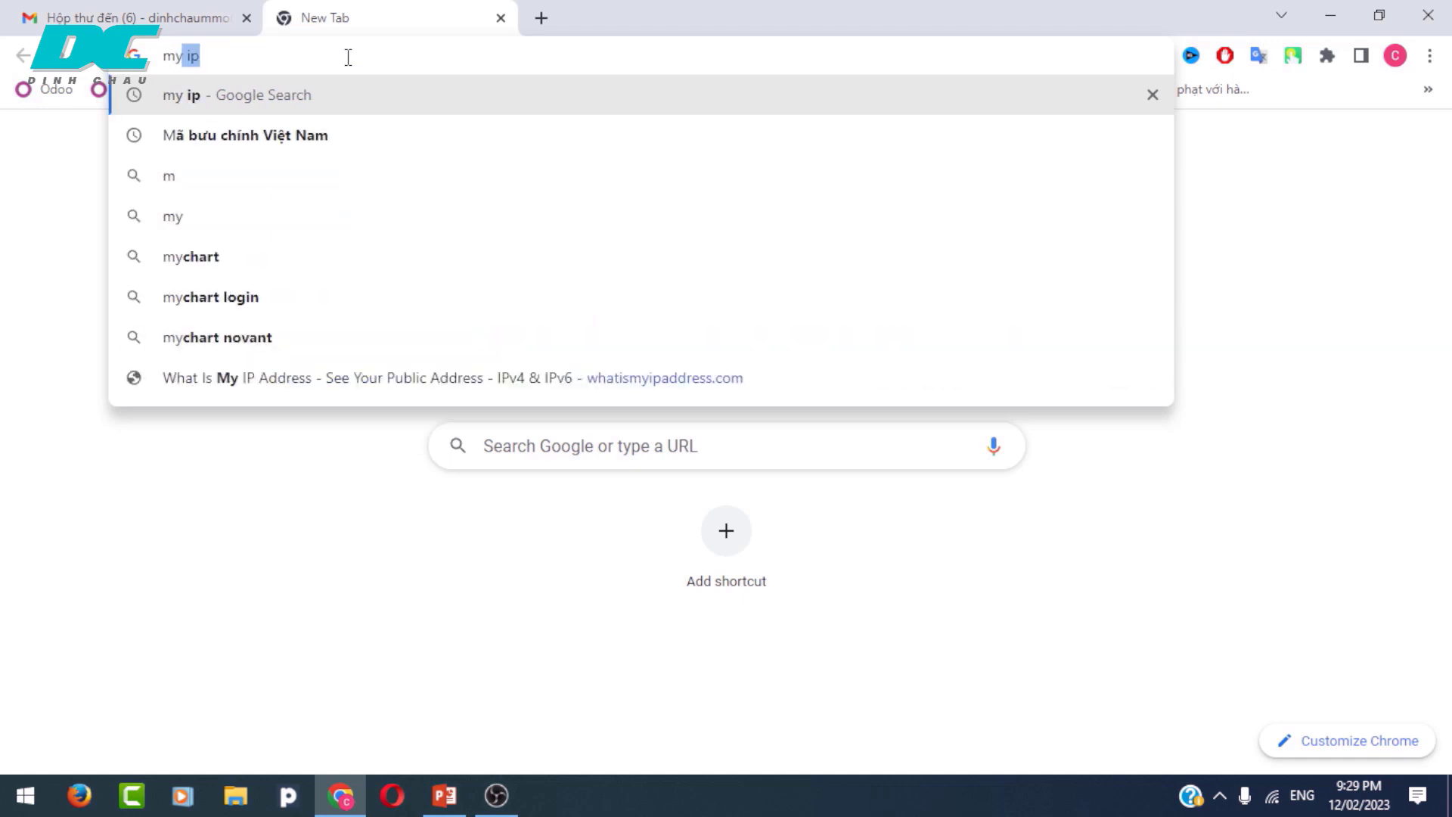
pyautogui.press('Return')
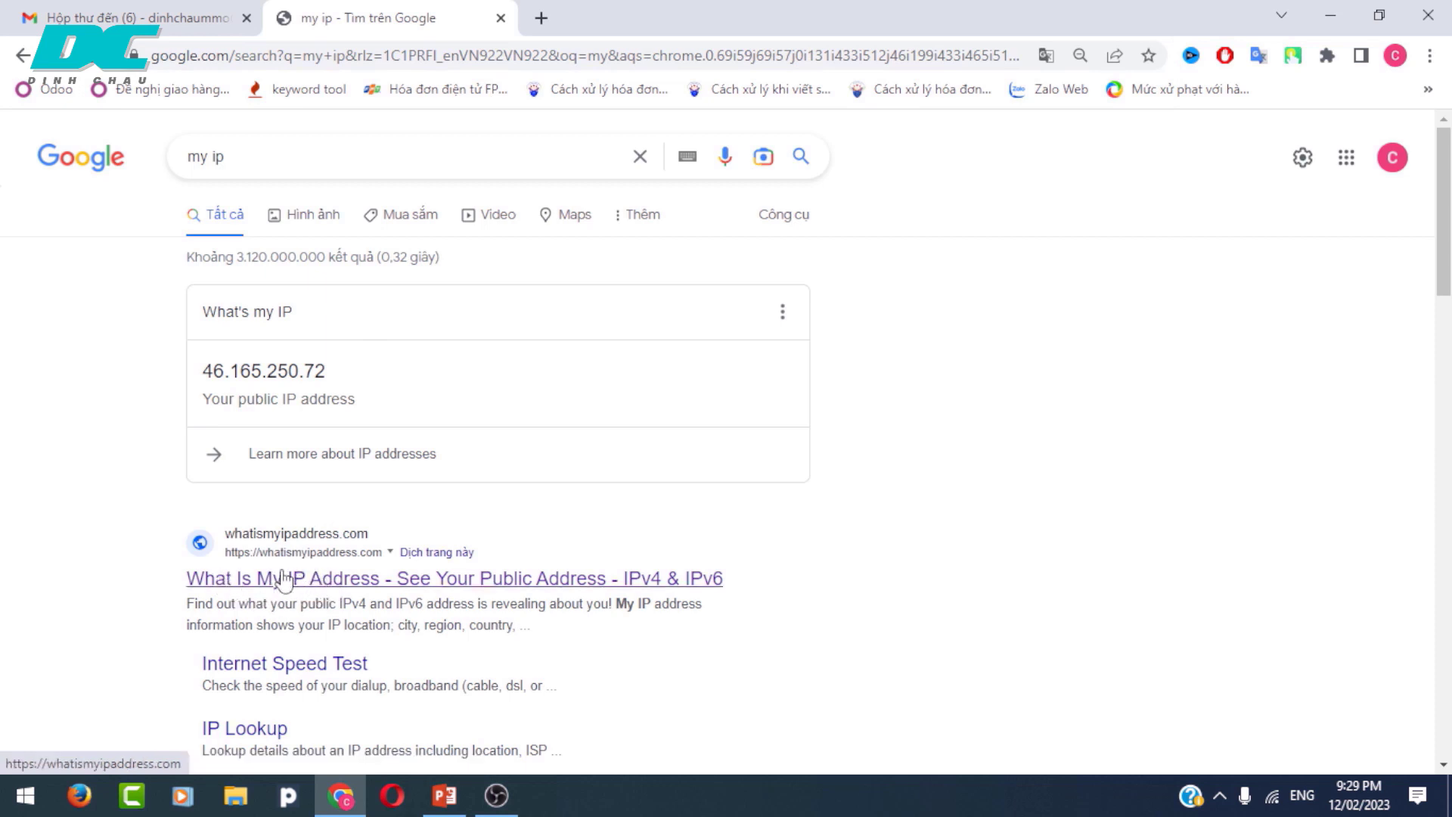
pyautogui.click(318, 576)
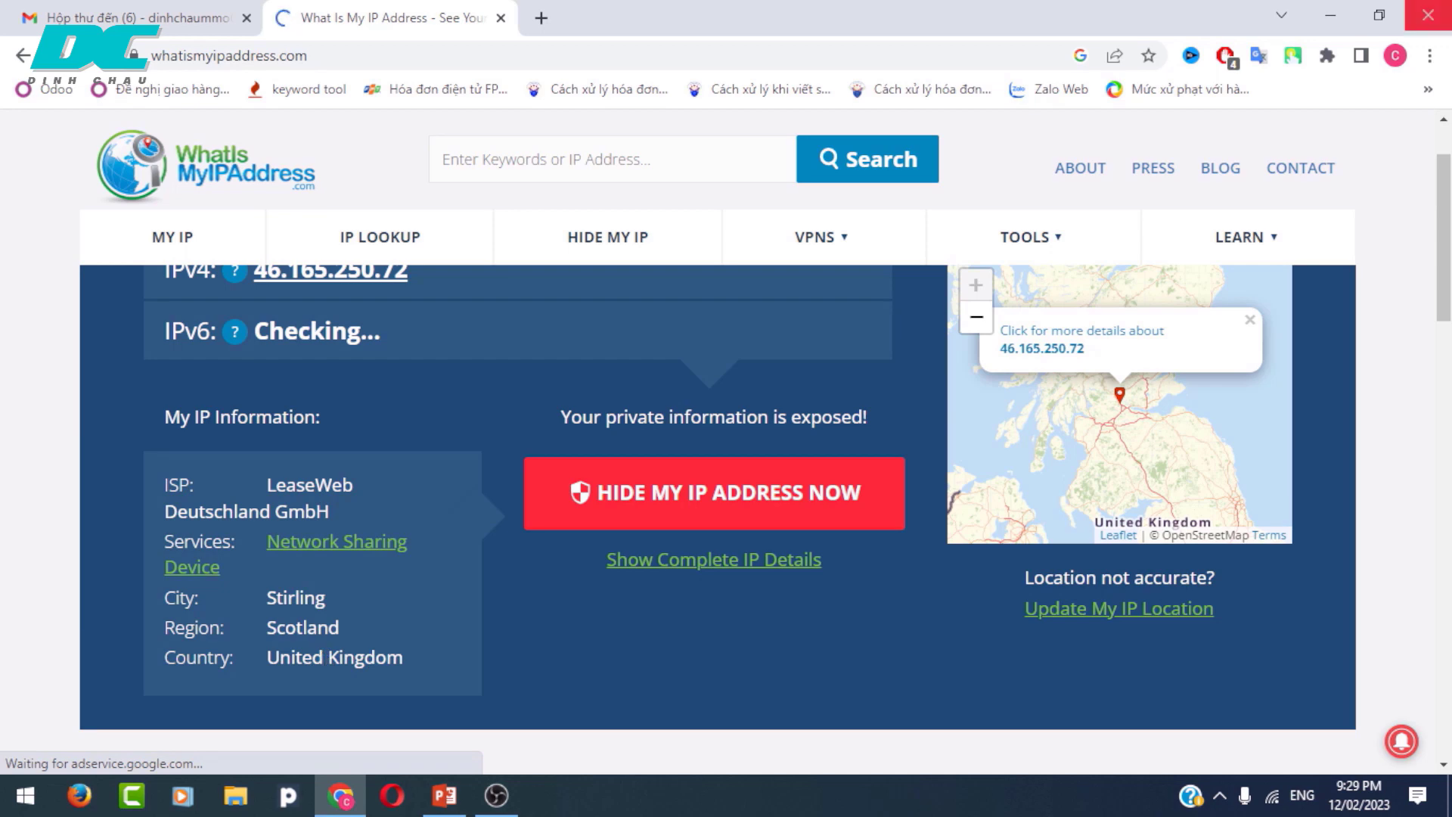
pyautogui.click(1291, 59)
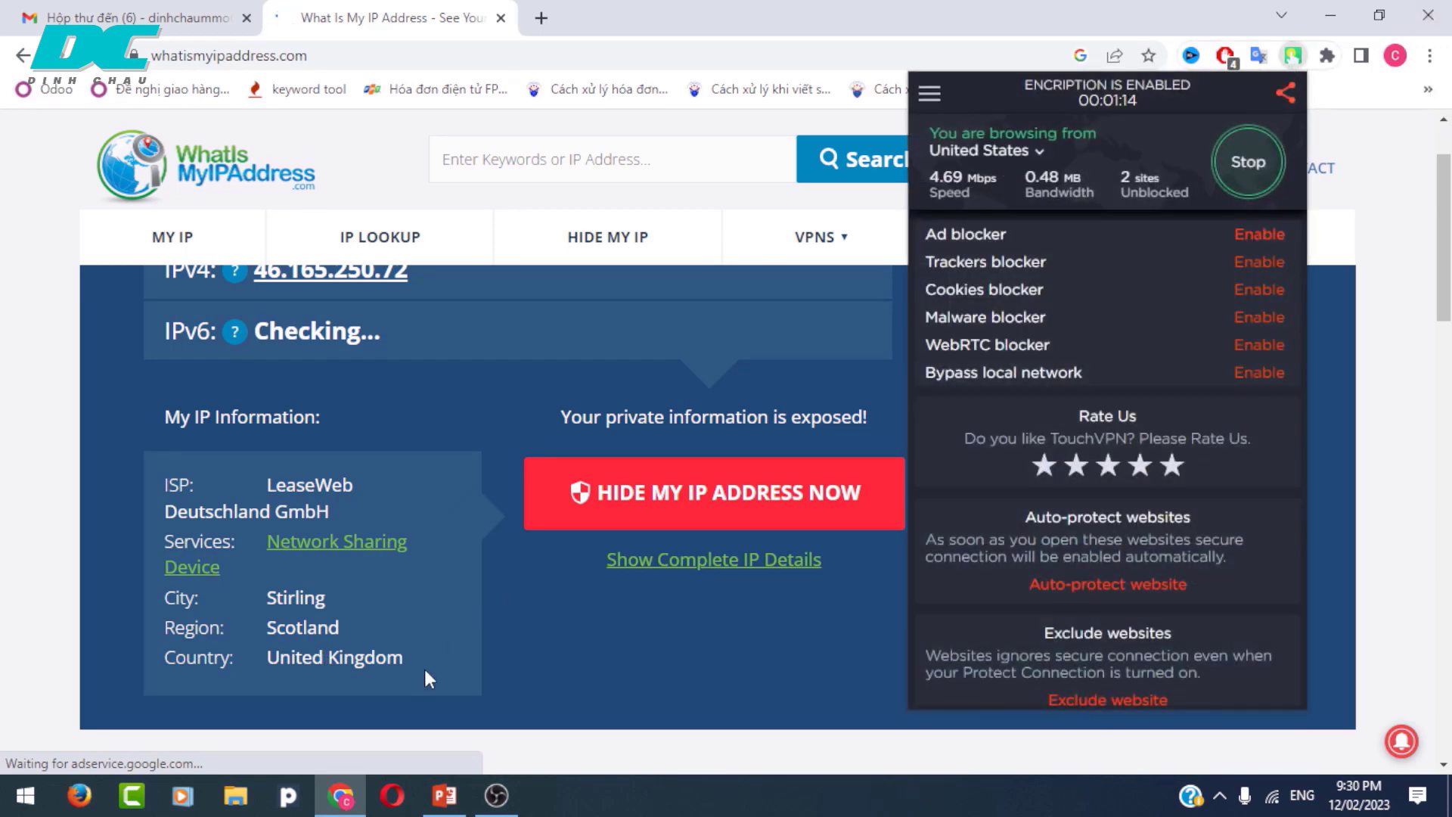
pyautogui.click(498, 647)
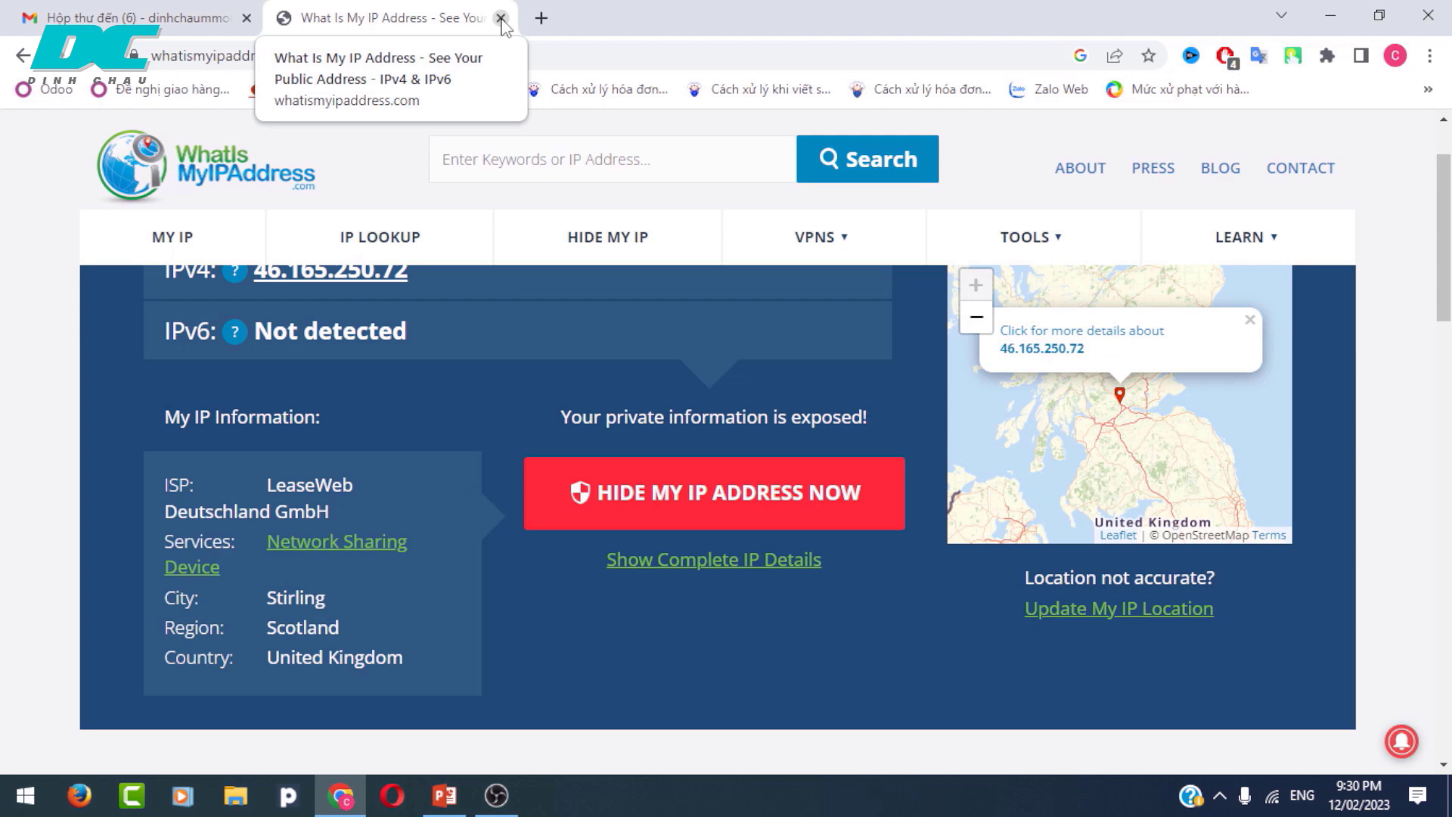
pyautogui.click(501, 19)
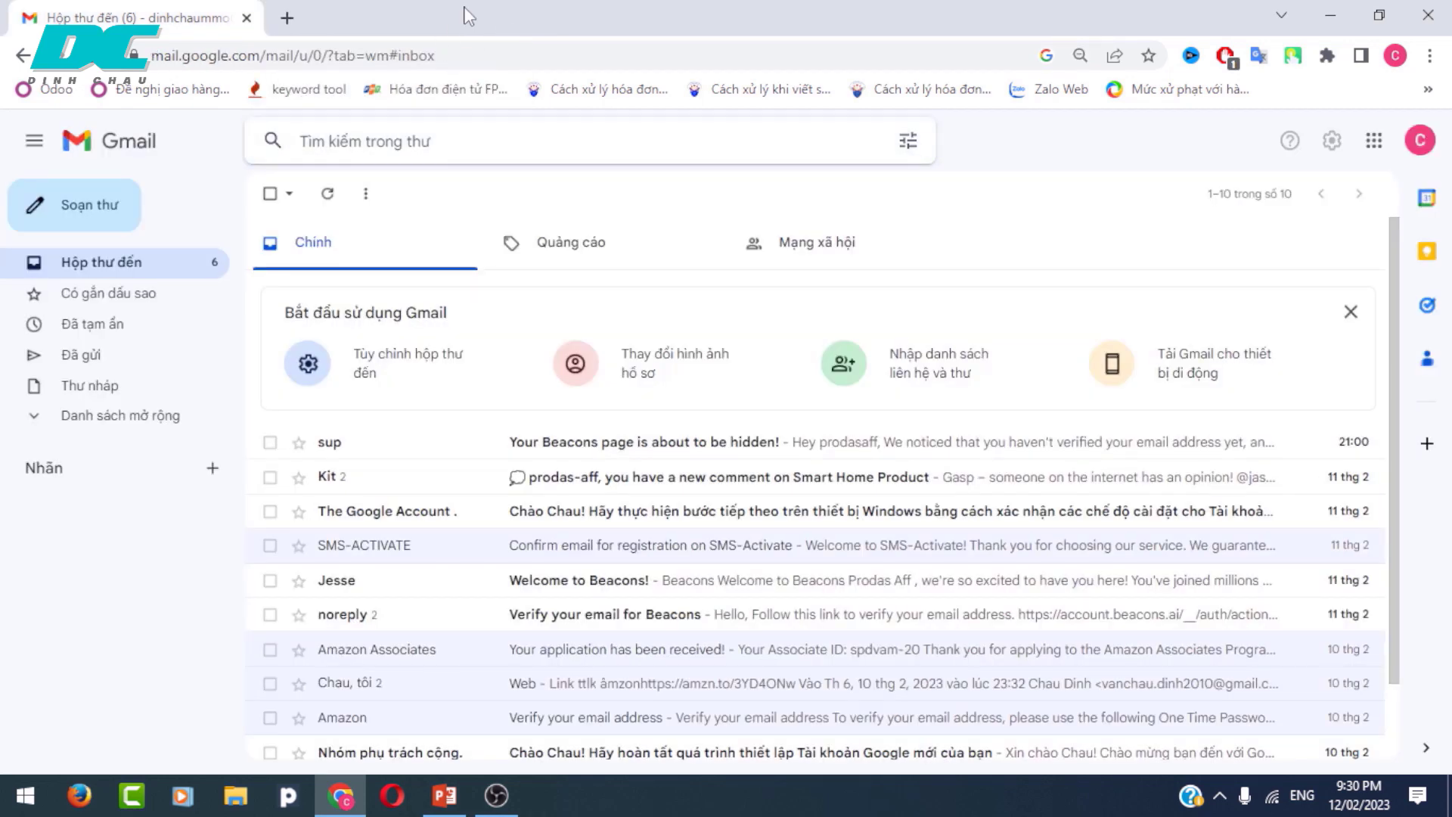
# In a new tab, go to openai.com and follow the footer's API Log in link
pyautogui.click(287, 18)
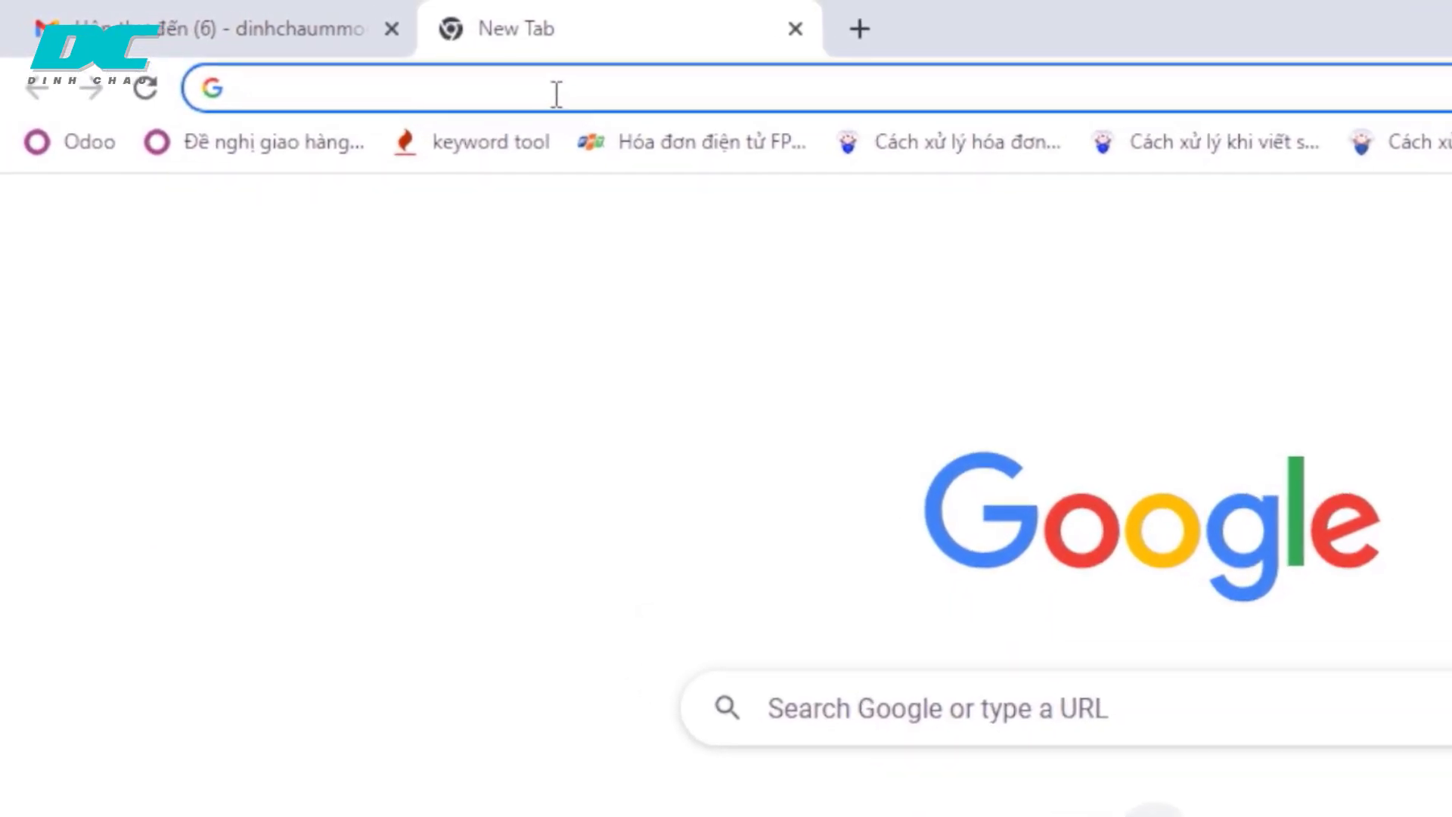
pyautogui.write('openai.com')
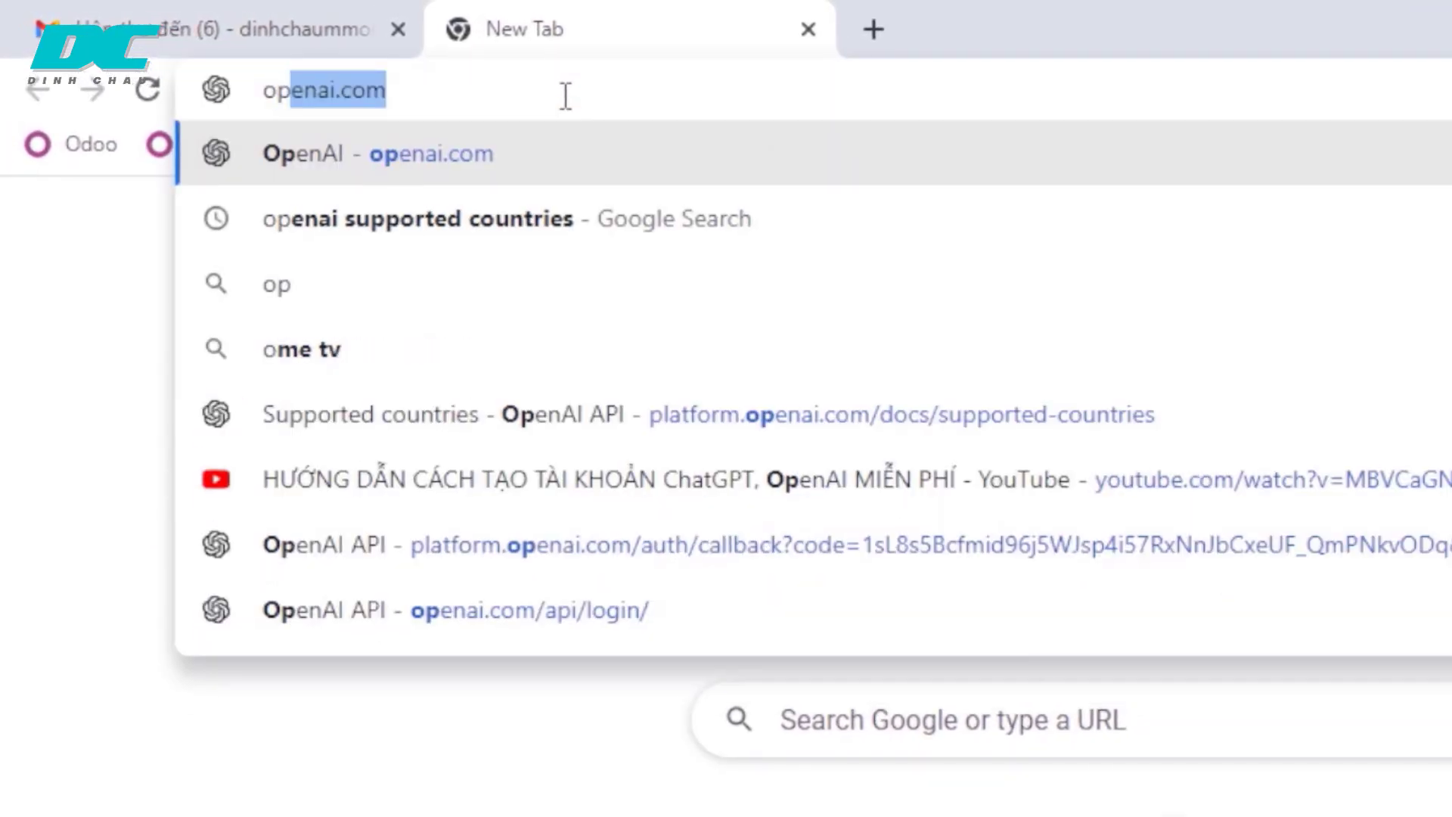
pyautogui.press('Return')
pyautogui.scroll(-3, 684, 454)
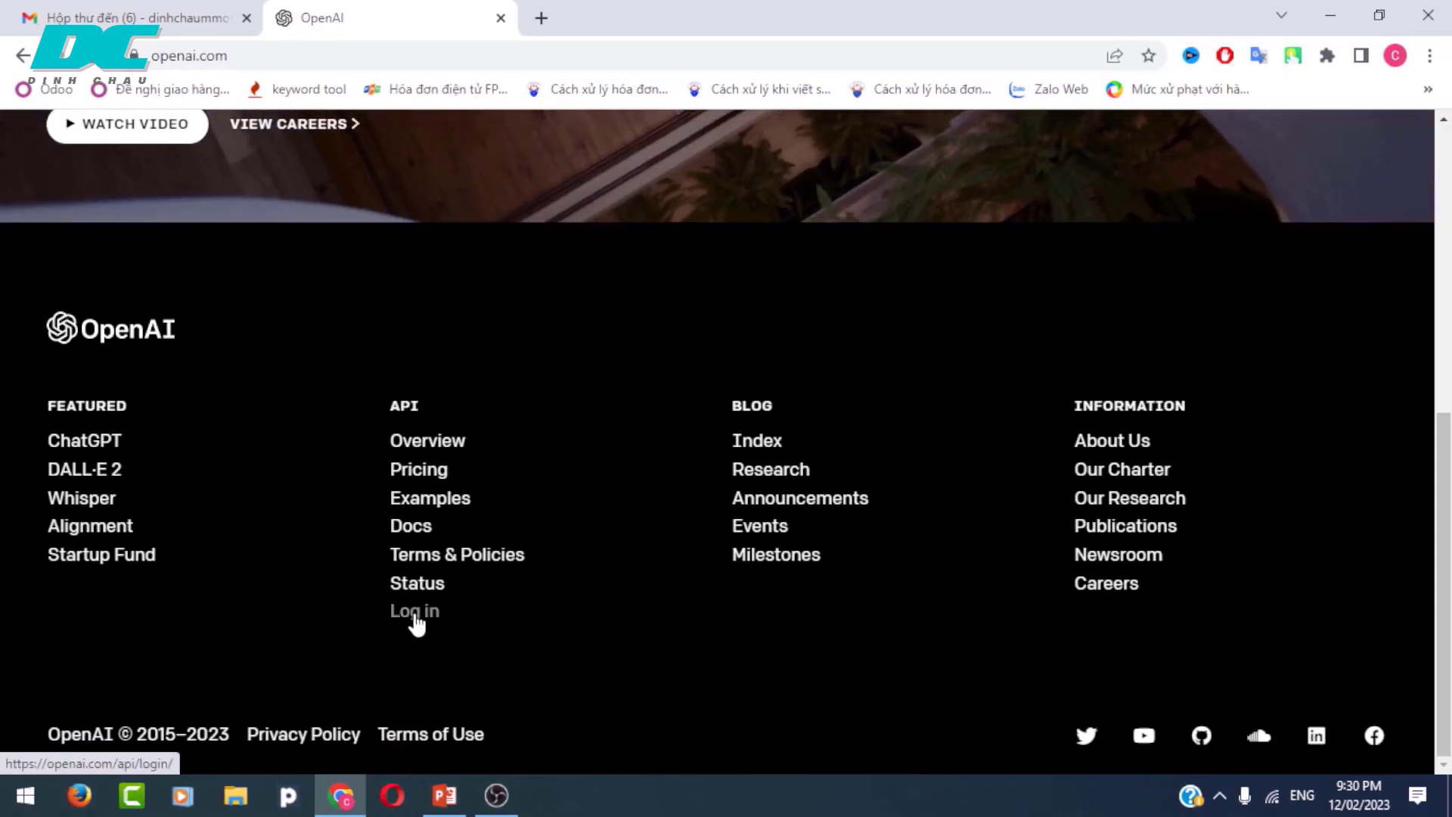
pyautogui.click(408, 622)
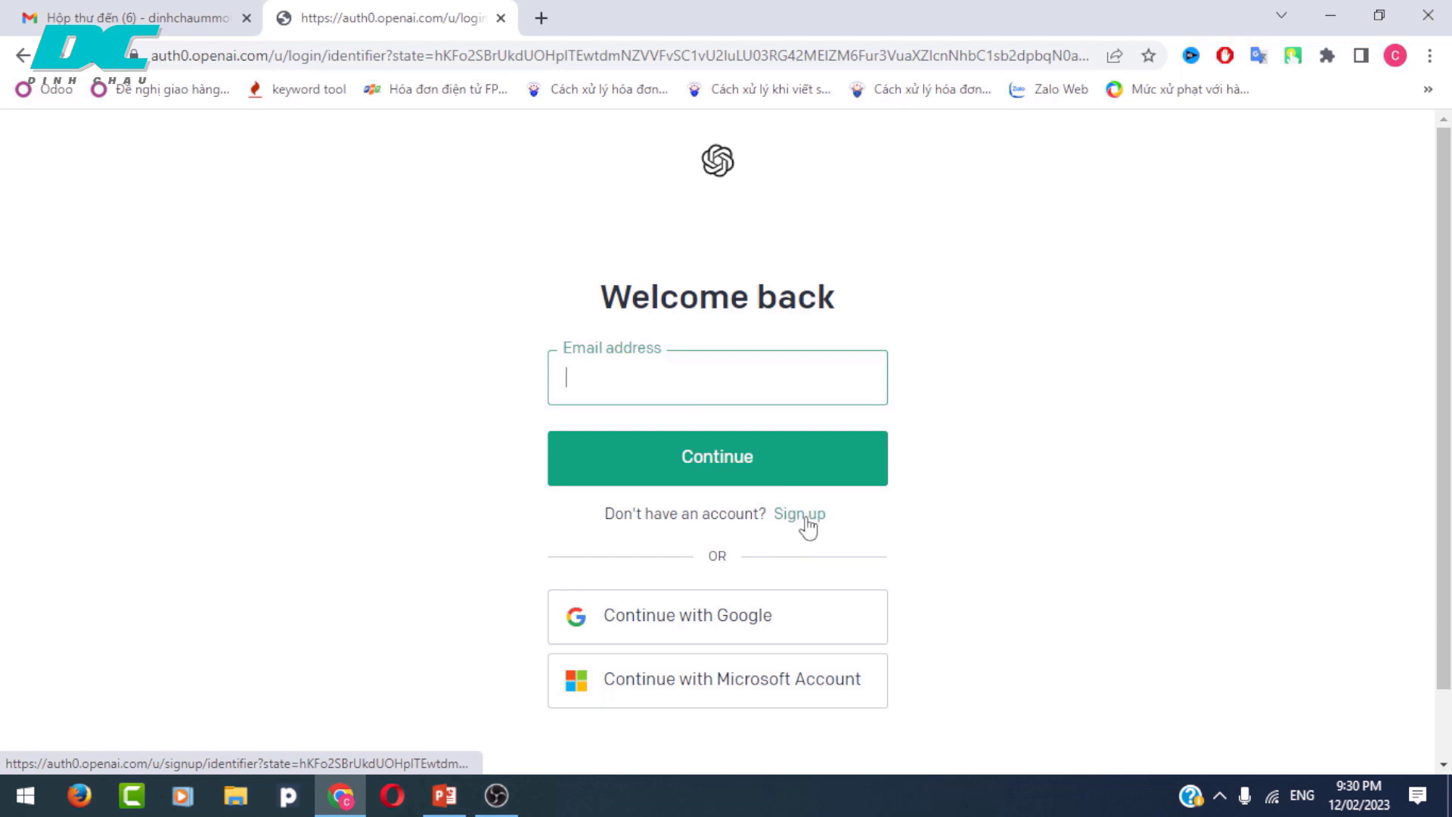
# Switch to creating a new OpenAI account and check the Google account details in Gmail
pyautogui.click(806, 521)
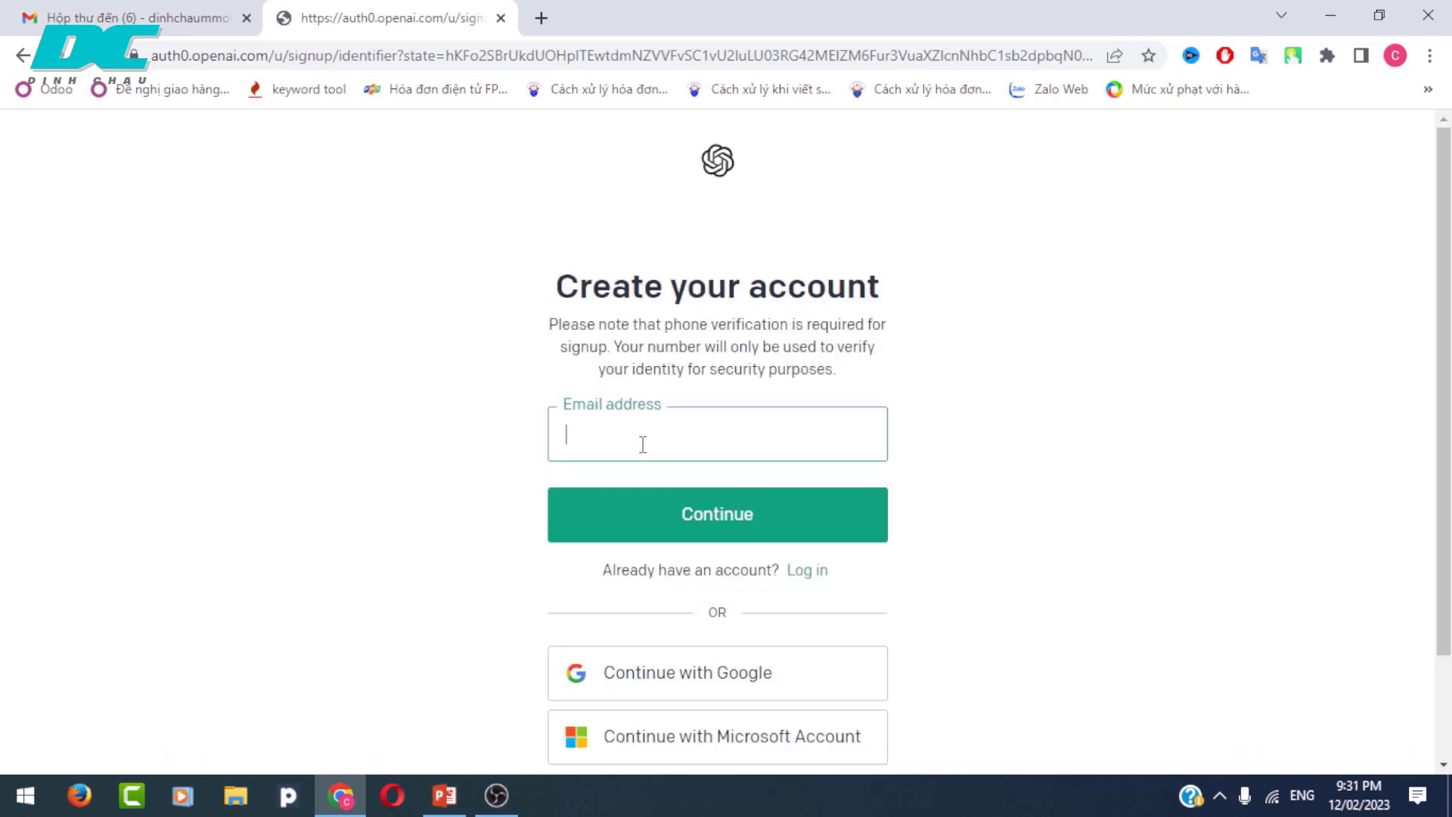
pyautogui.click(142, 17)
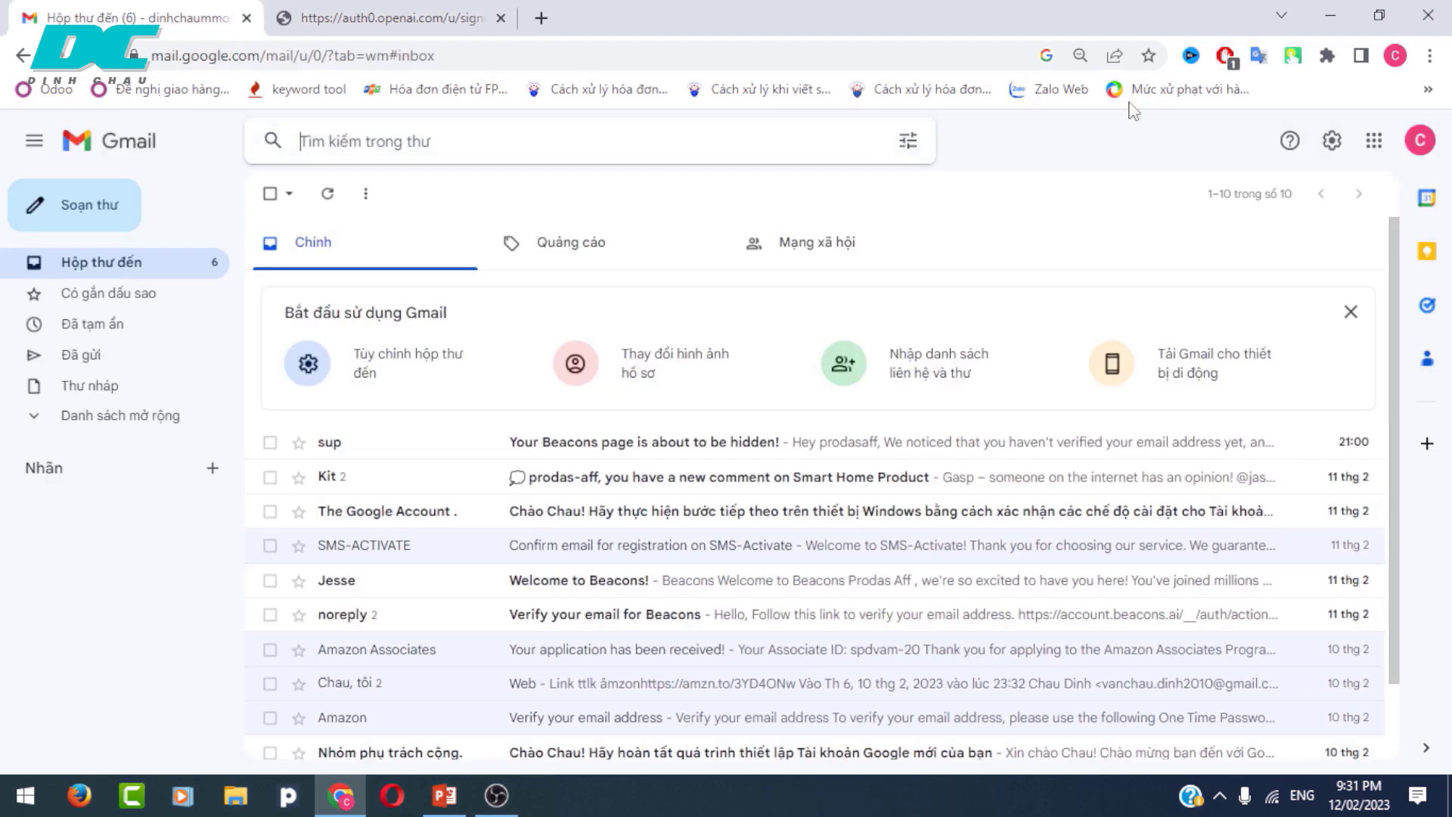
pyautogui.click(1420, 140)
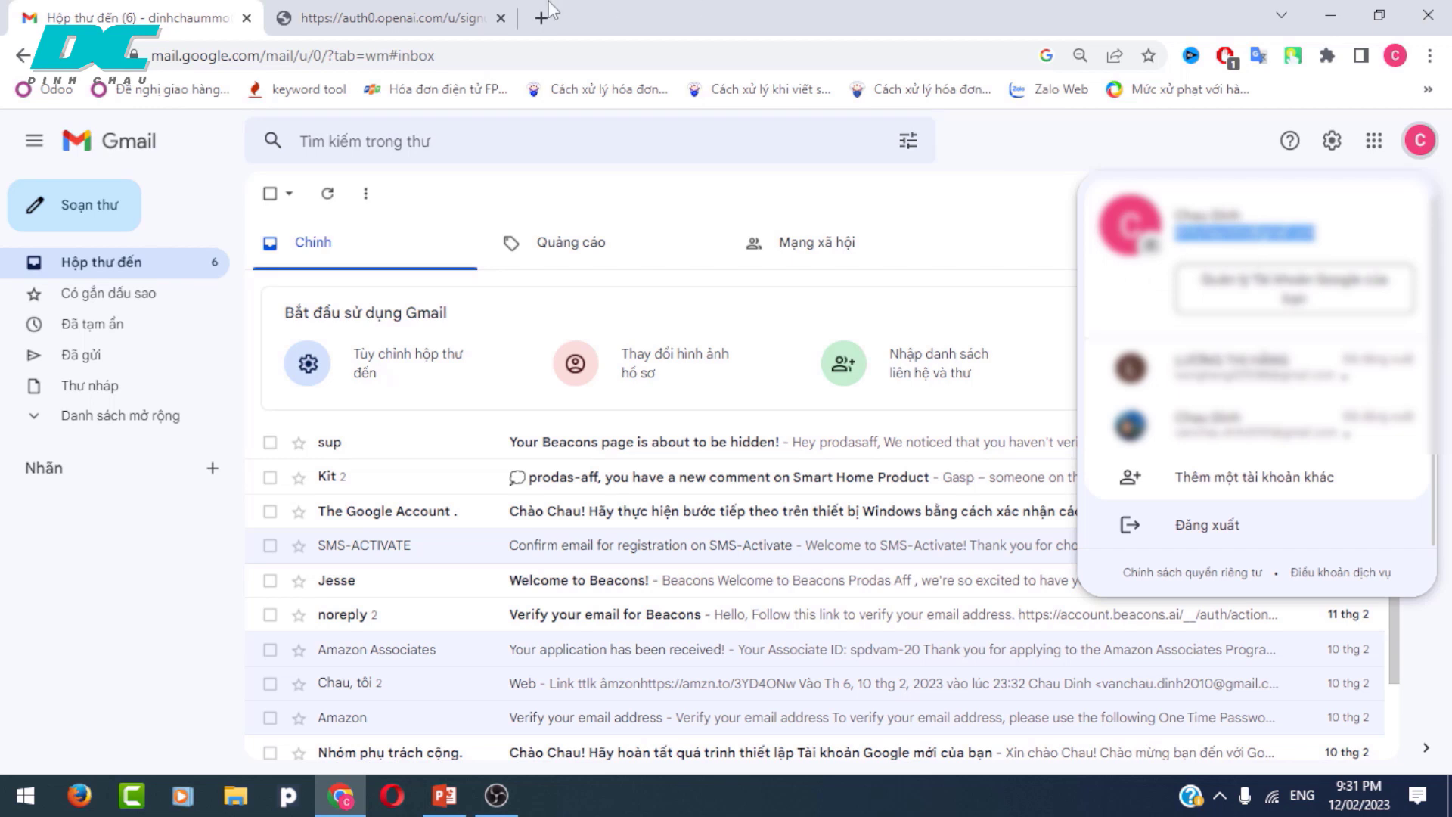
pyautogui.click(457, 17)
# Fill in the saved email address and a password on the signup form and submit
pyautogui.click(668, 432)
pyautogui.click(756, 648)
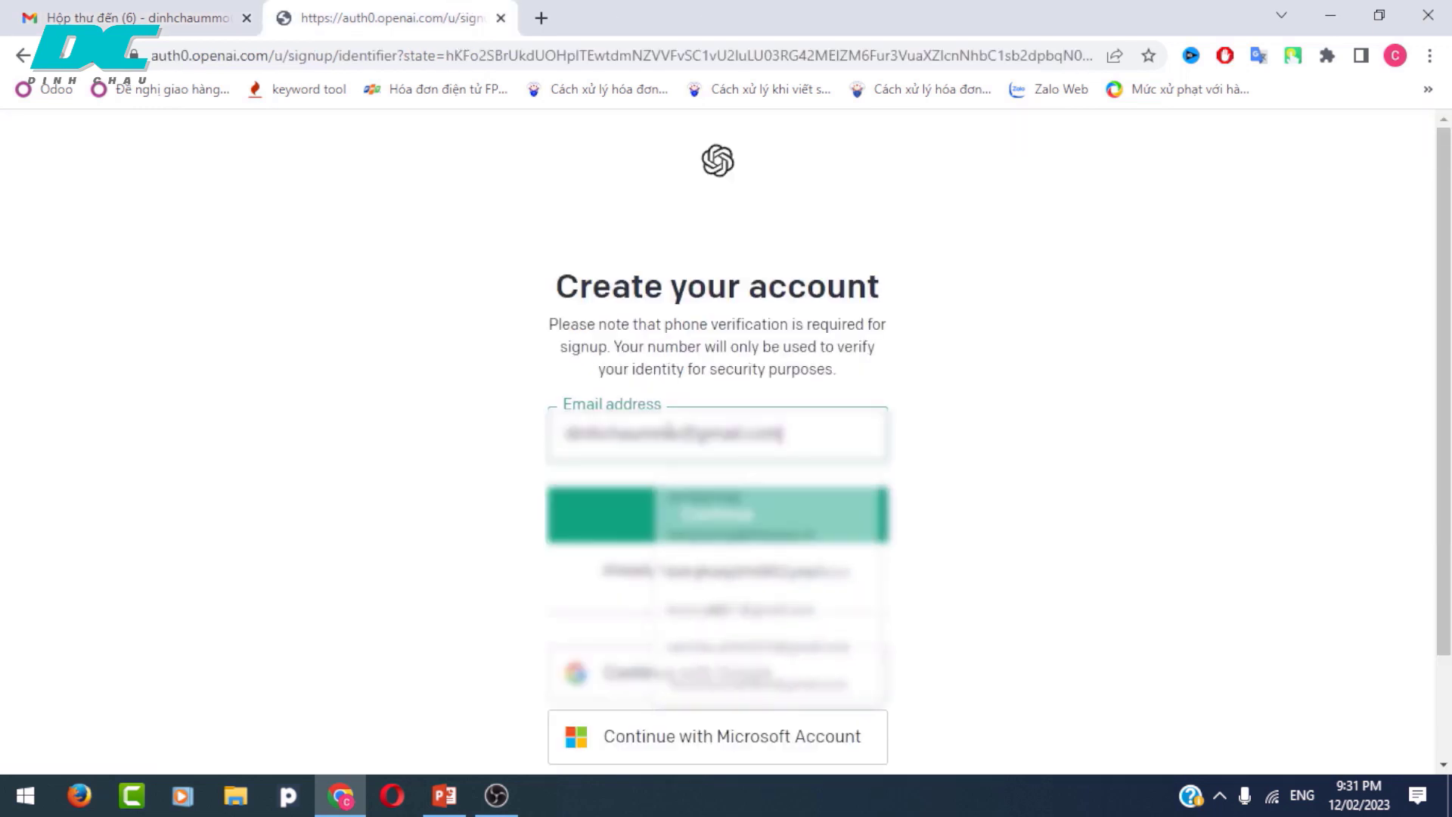
pyautogui.click(735, 533)
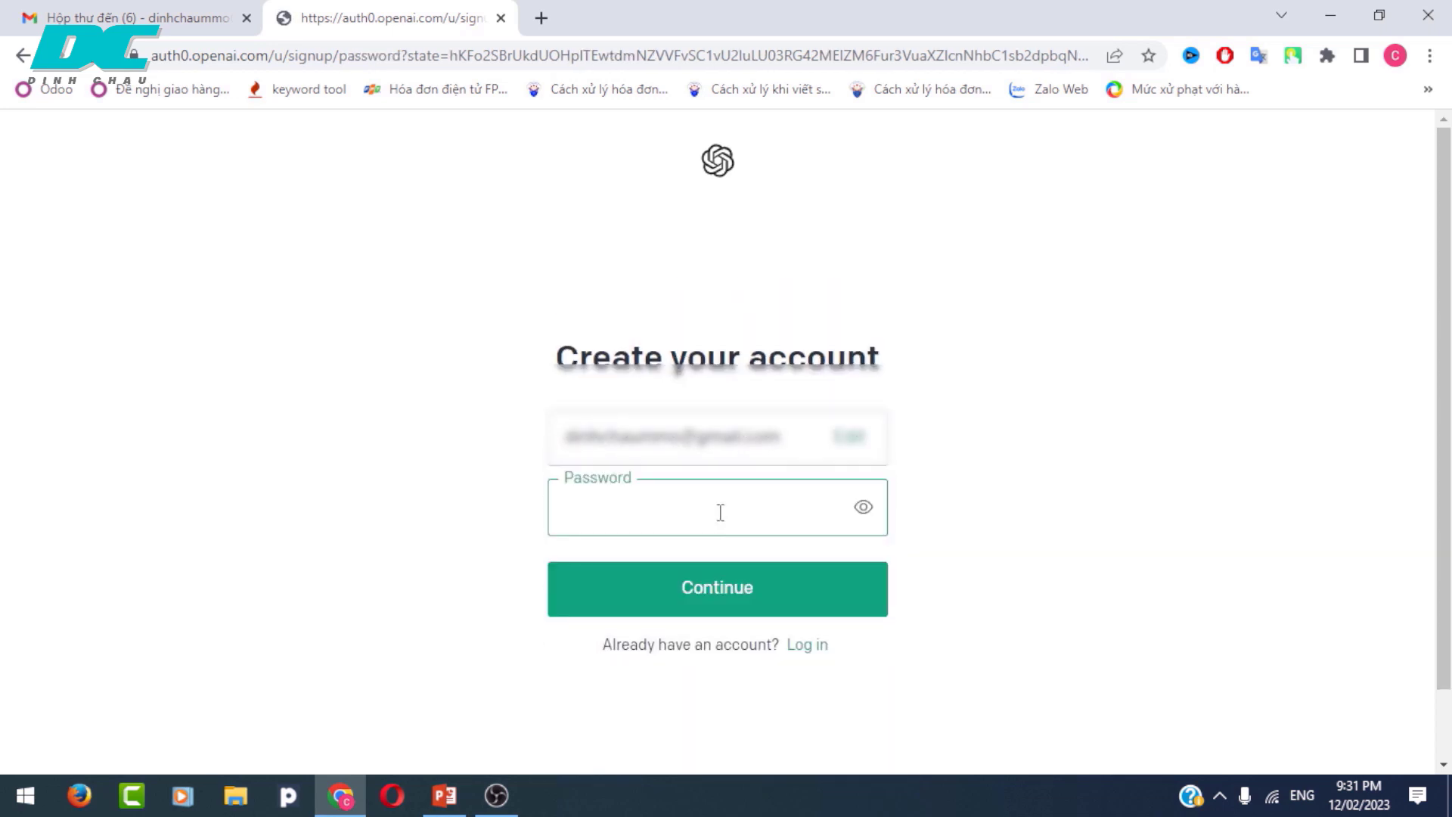
pyautogui.write('a')
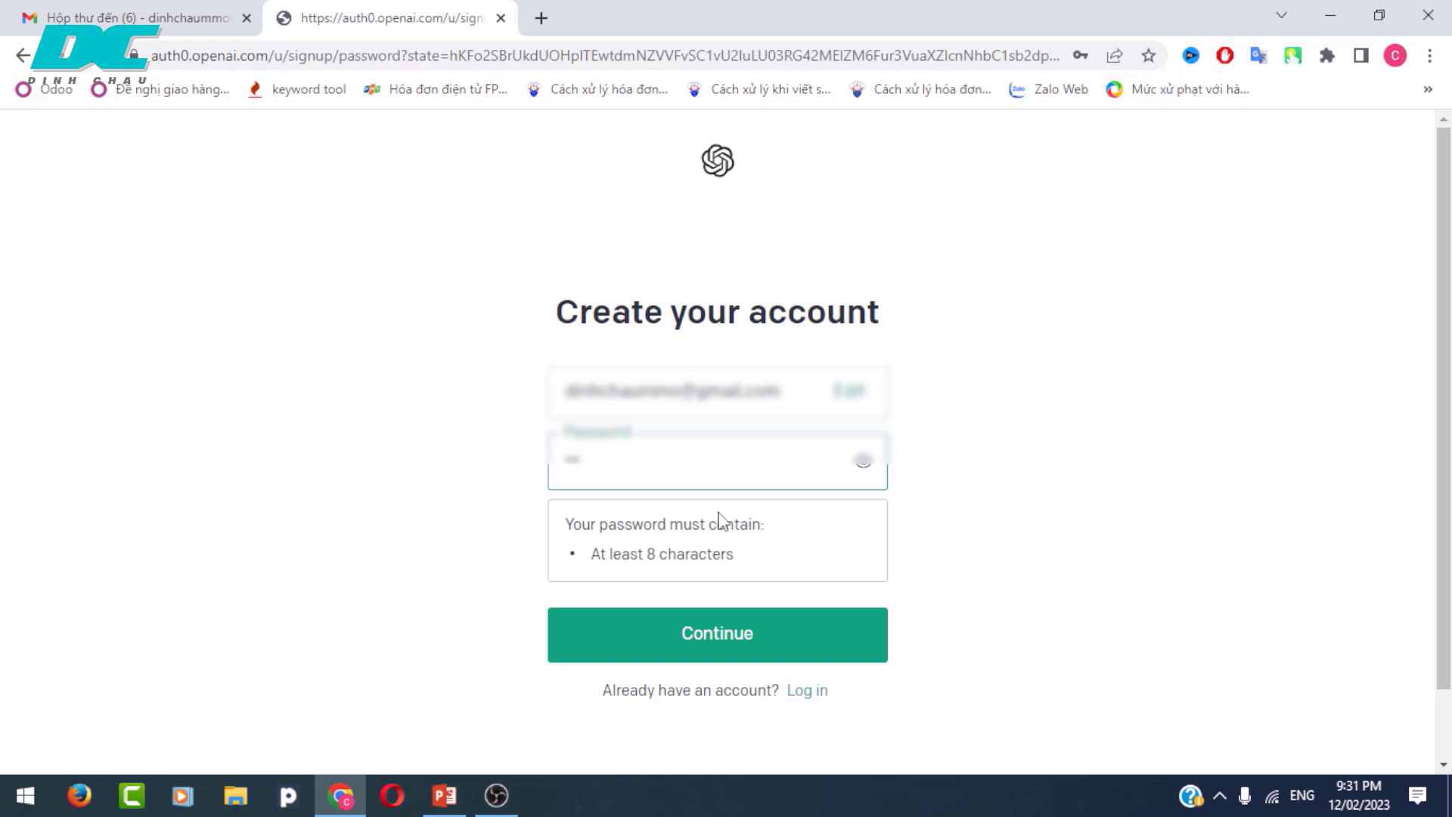
pyautogui.hotkey('ctrl', 'v')
pyautogui.click(703, 647)
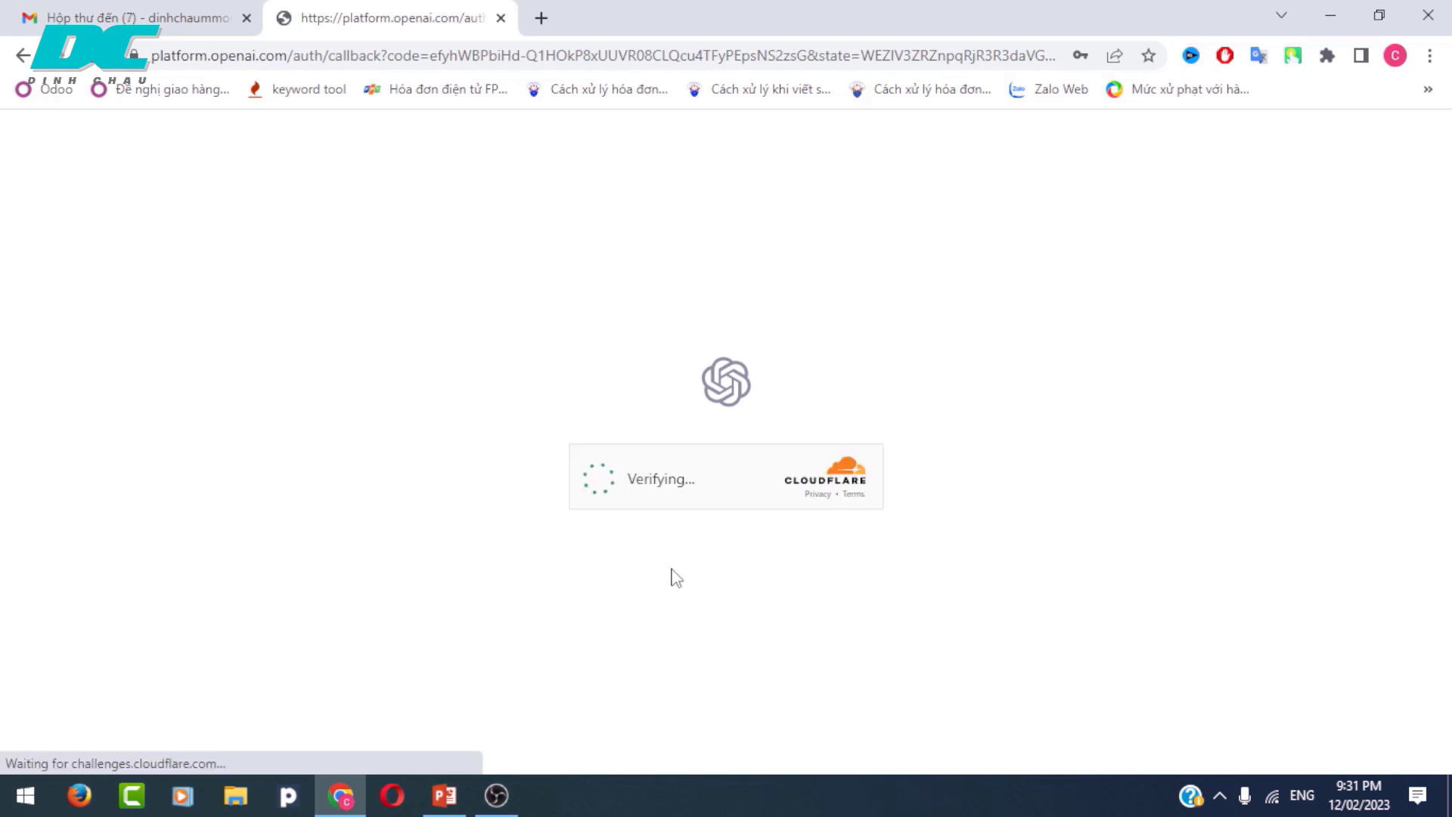
# Pass the Cloudflare check, then follow the link in OpenAI's 'Verify your email' message
pyautogui.click(601, 478)
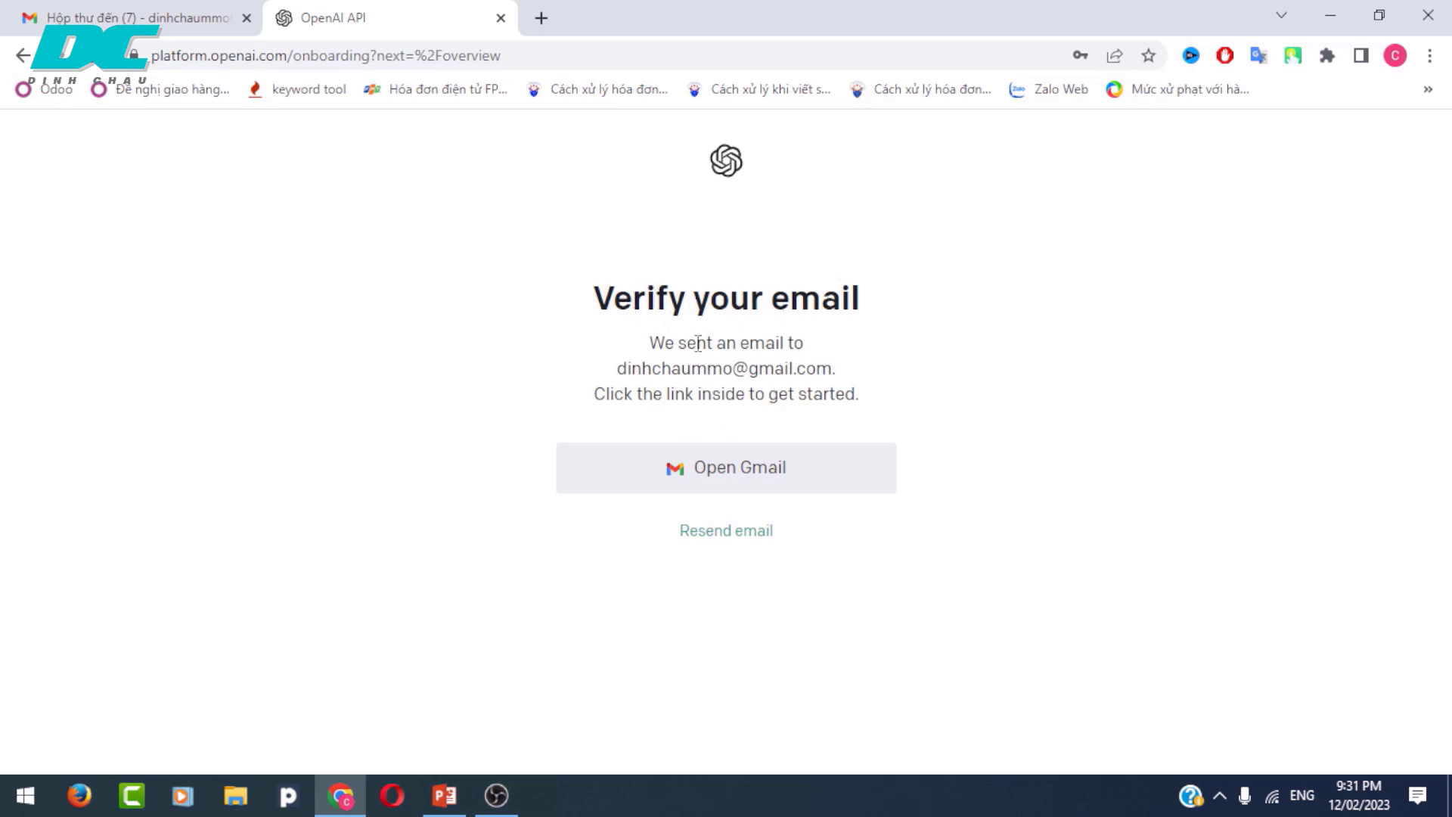
pyautogui.click(119, 9)
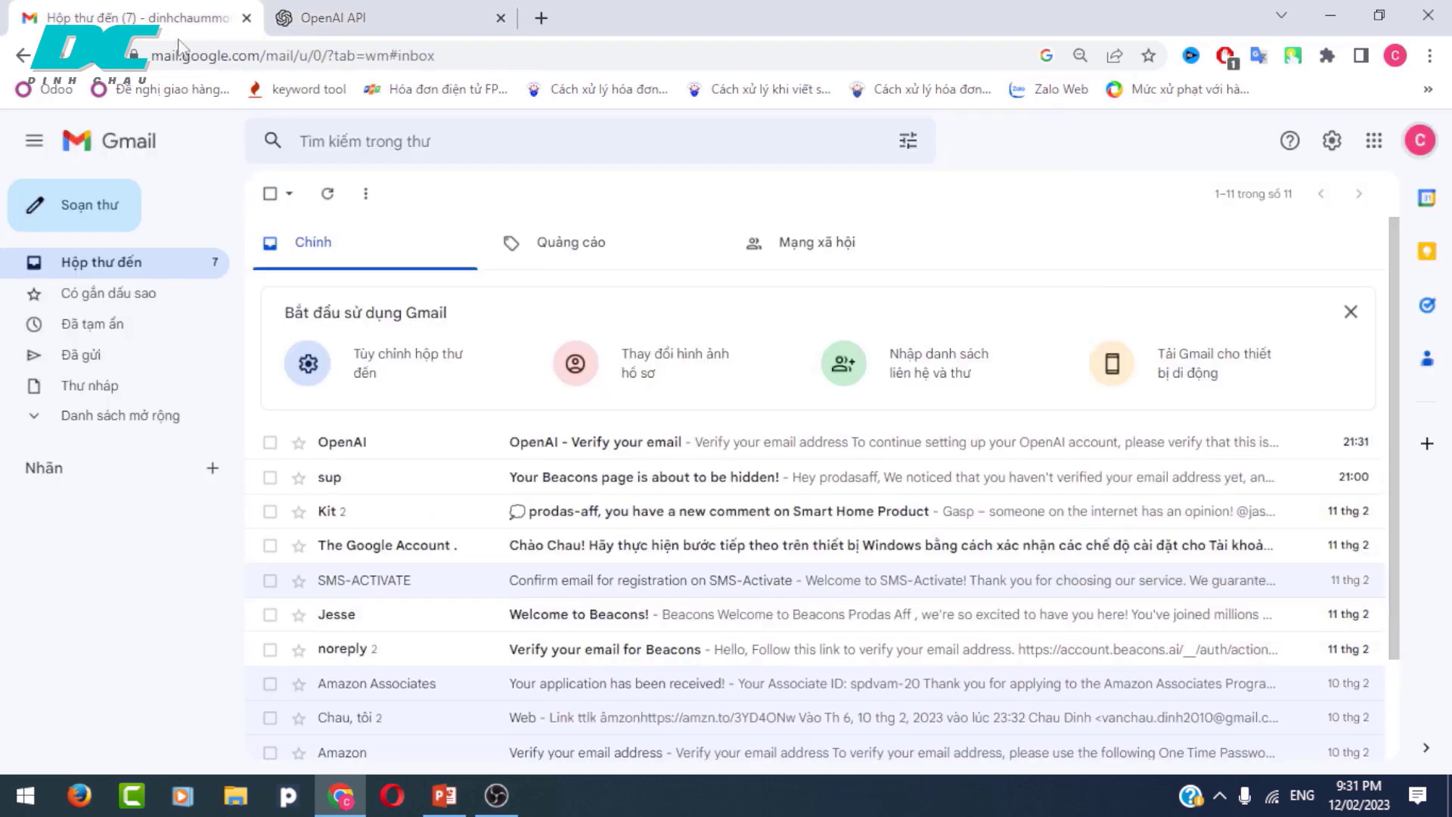
pyautogui.click(556, 450)
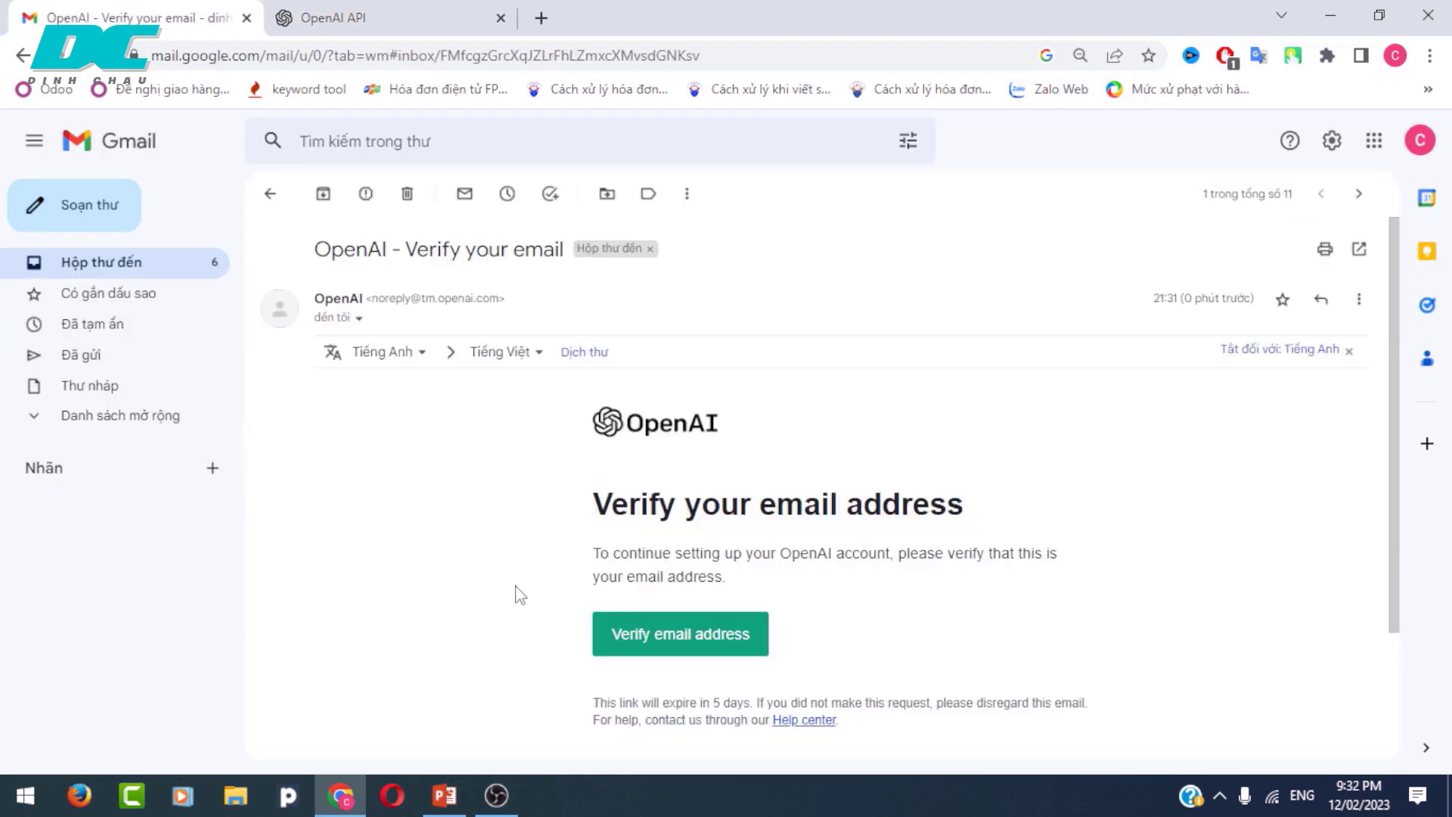
pyautogui.click(687, 641)
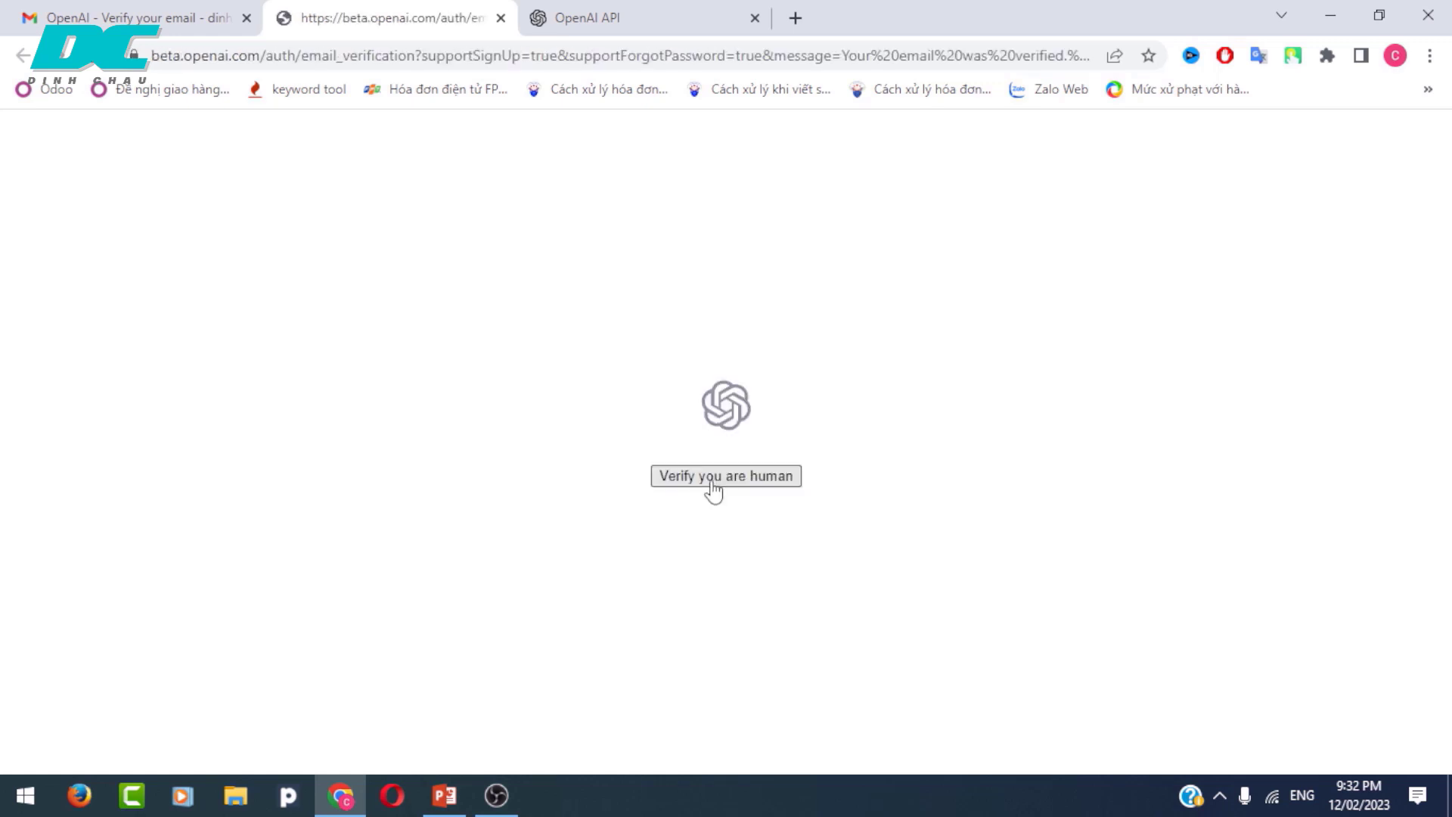
# Pass the Cloudflare human check, then submit the first and last name
pyautogui.click(711, 483)
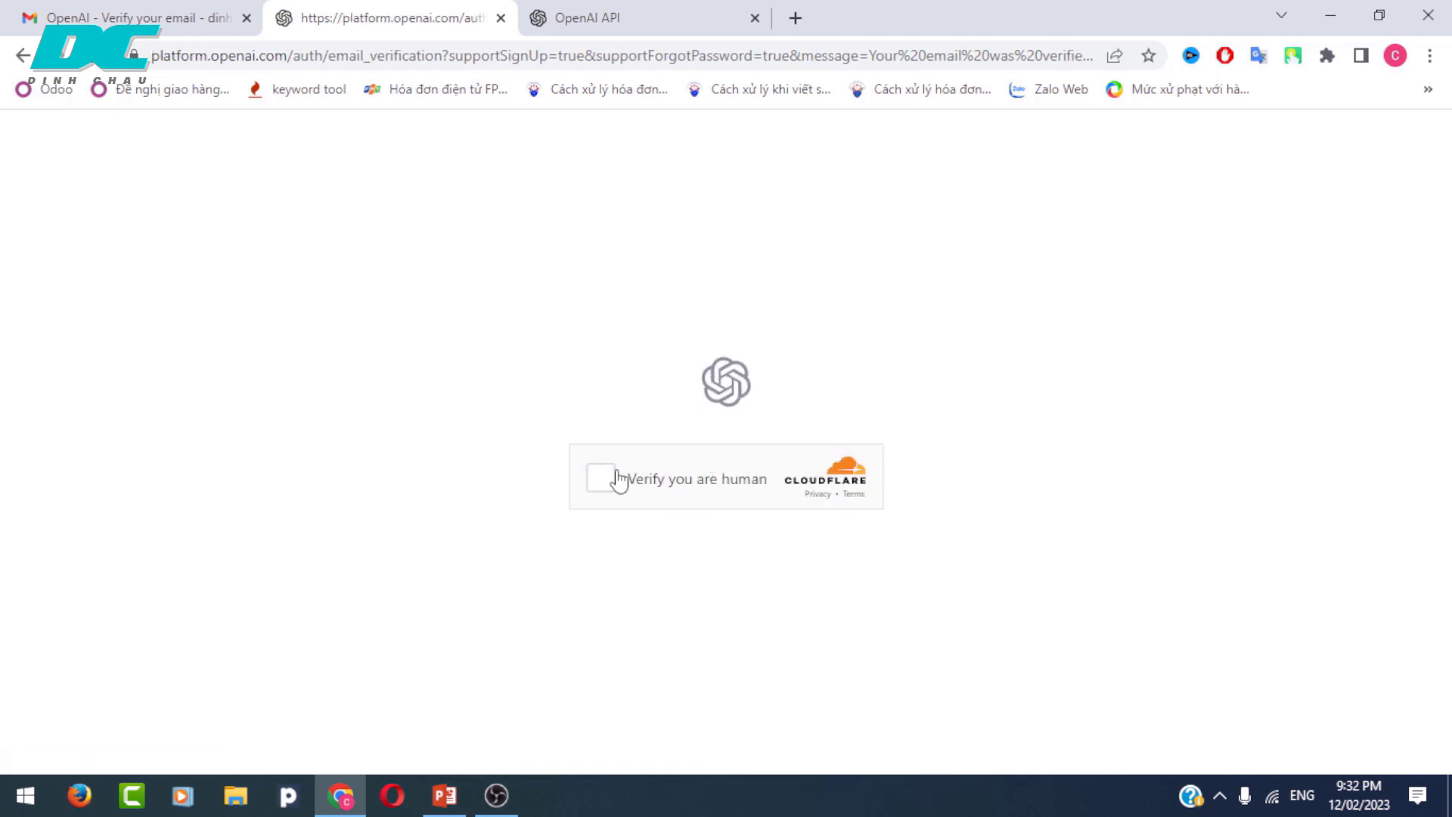
pyautogui.click(617, 478)
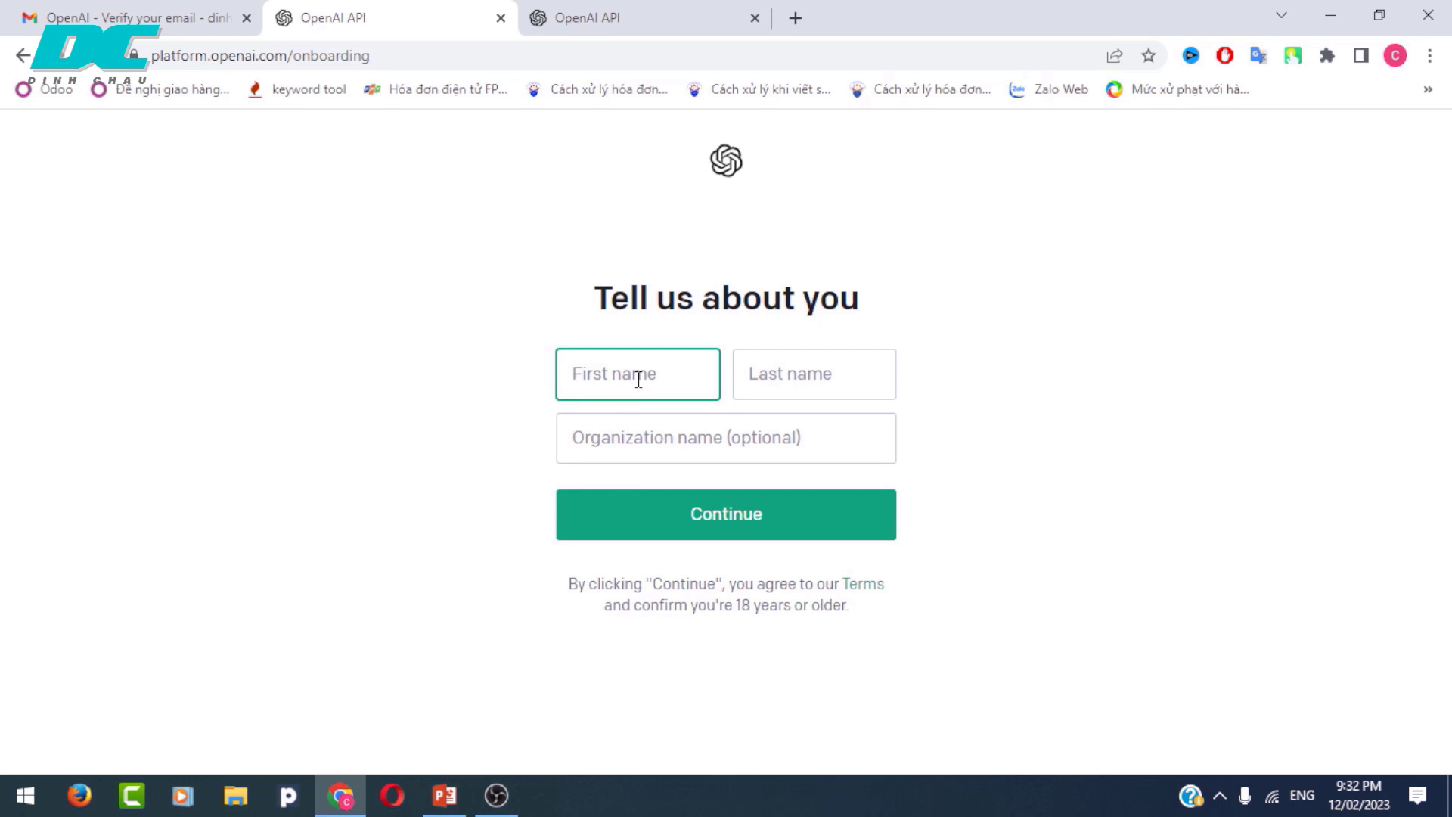
pyautogui.click(781, 378)
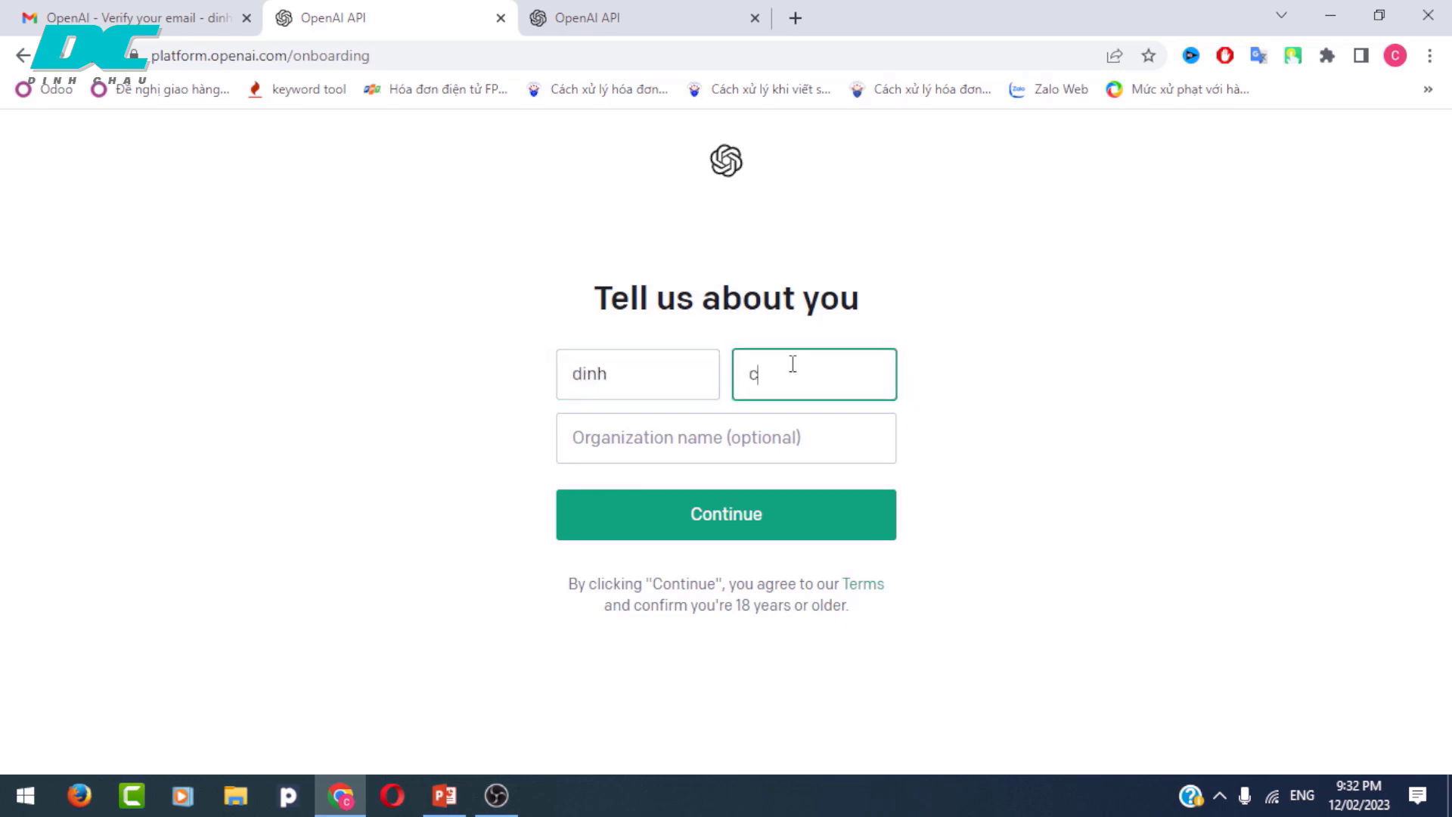
pyautogui.click(742, 524)
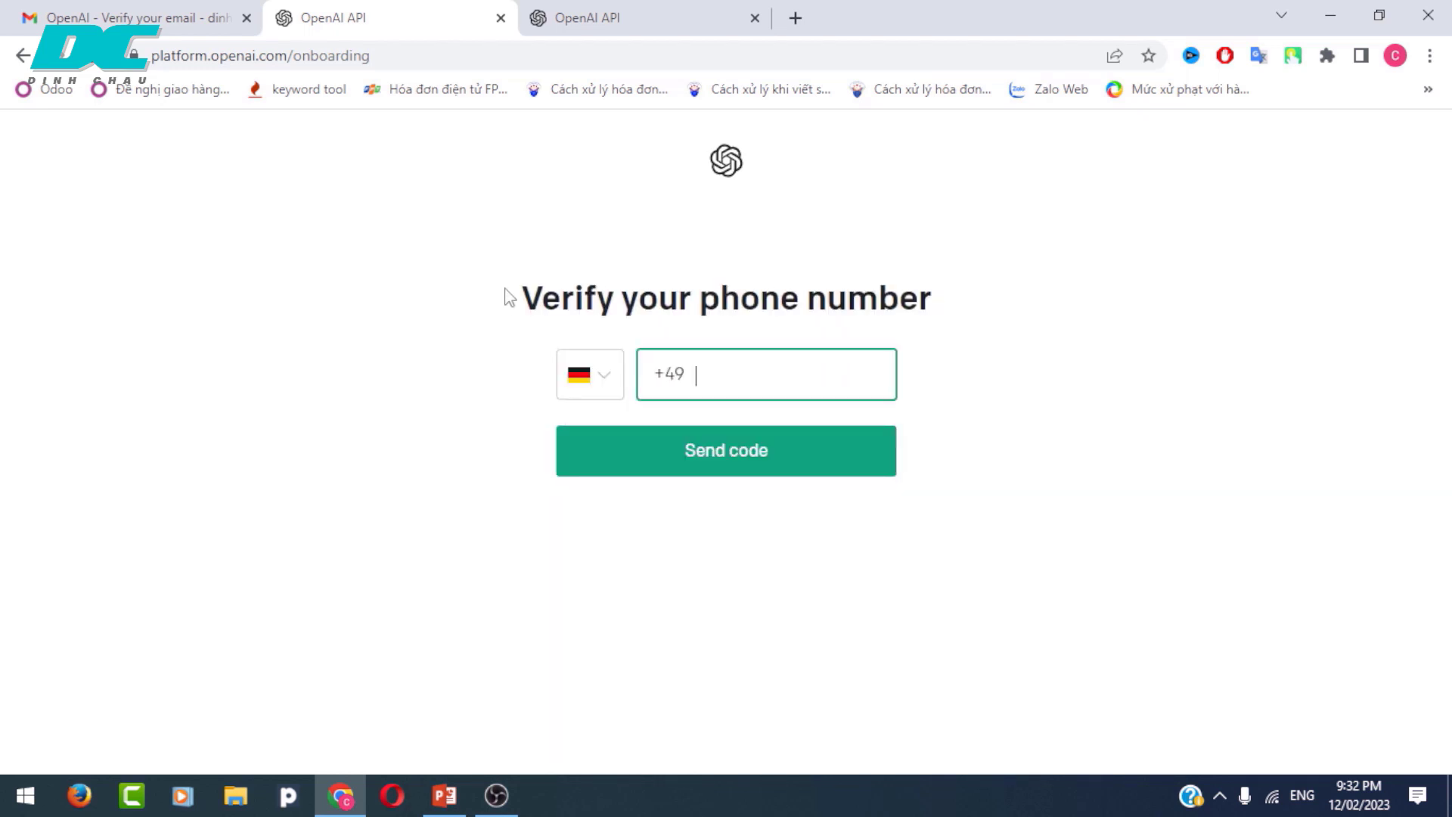
# Select and clear the page heading, then open a new tab on the Google search page
pyautogui.moveTo(519, 297); pyautogui.dragTo(897, 303)
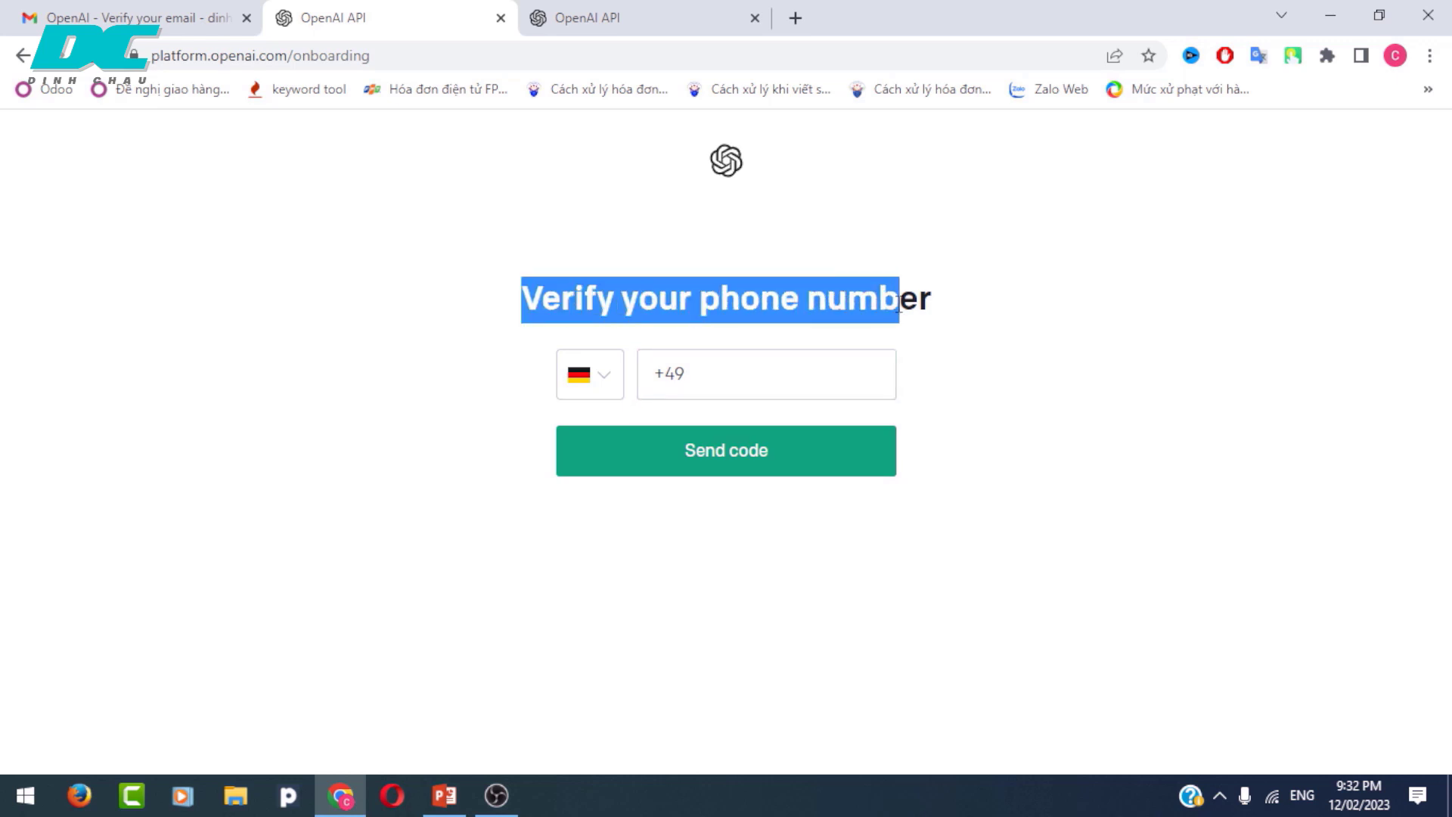
pyautogui.click(939, 303)
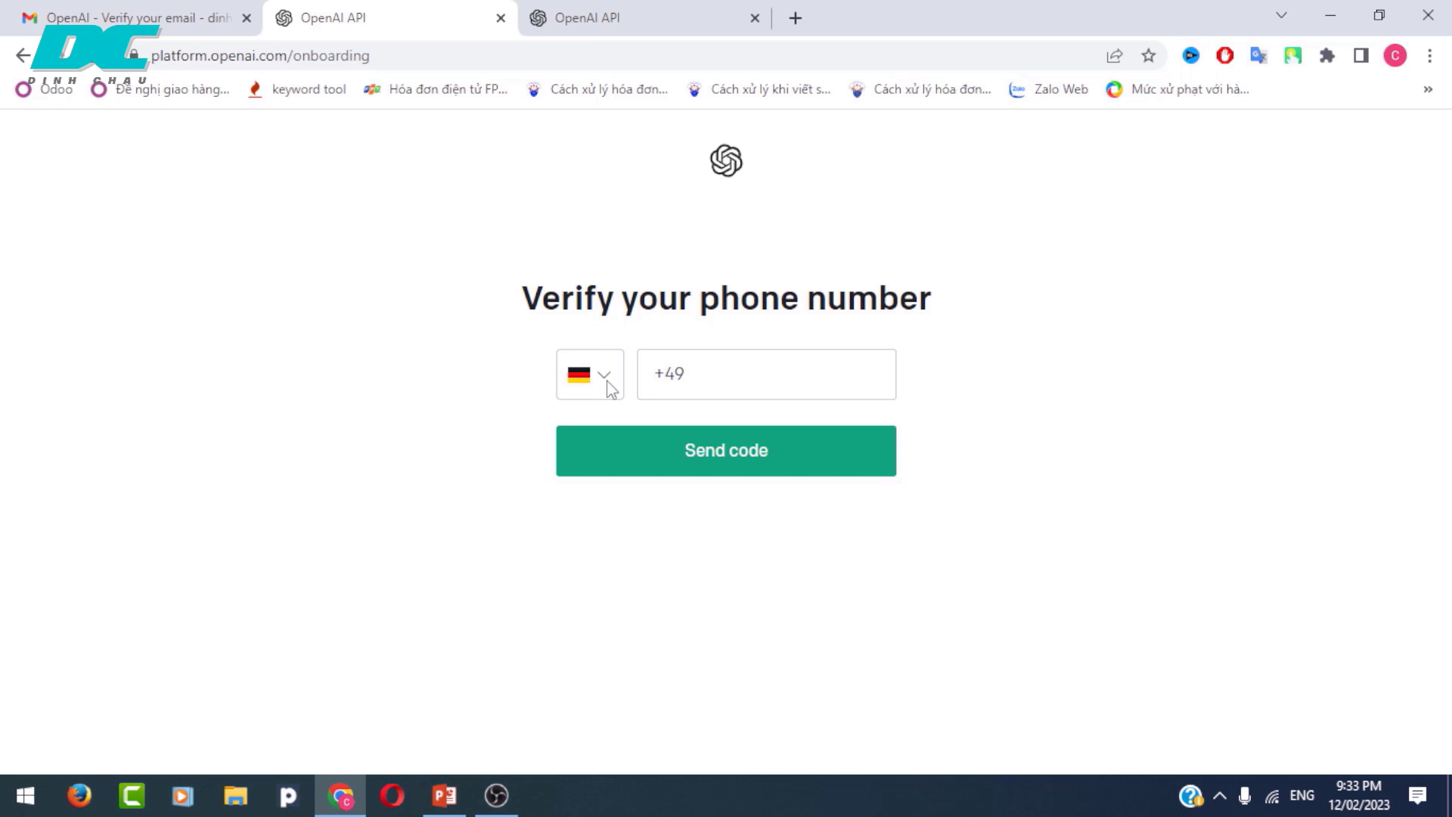
pyautogui.click(795, 17)
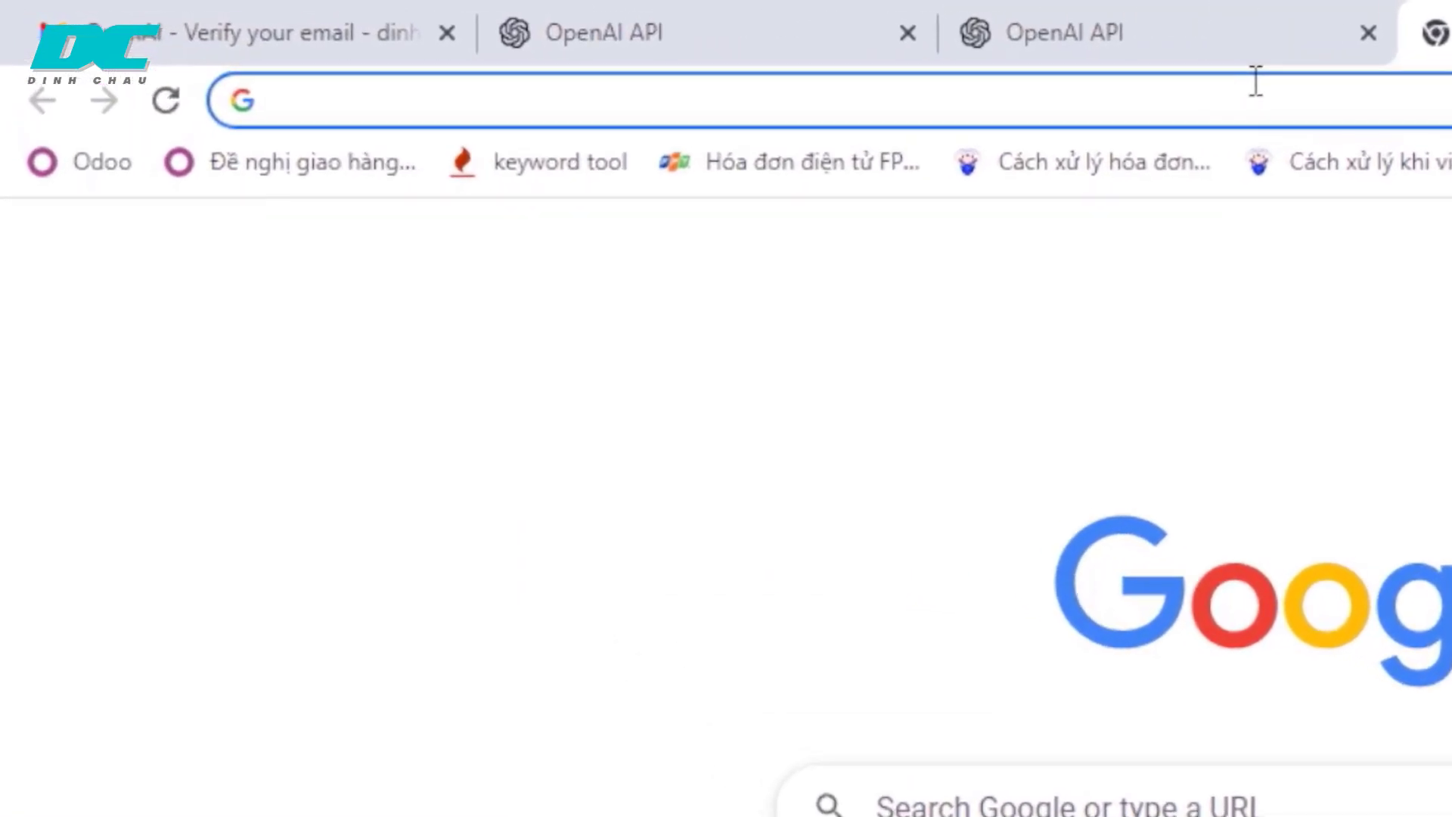
# Search Google for 'smspool' and open the SMSPool website
pyautogui.write('smspool')
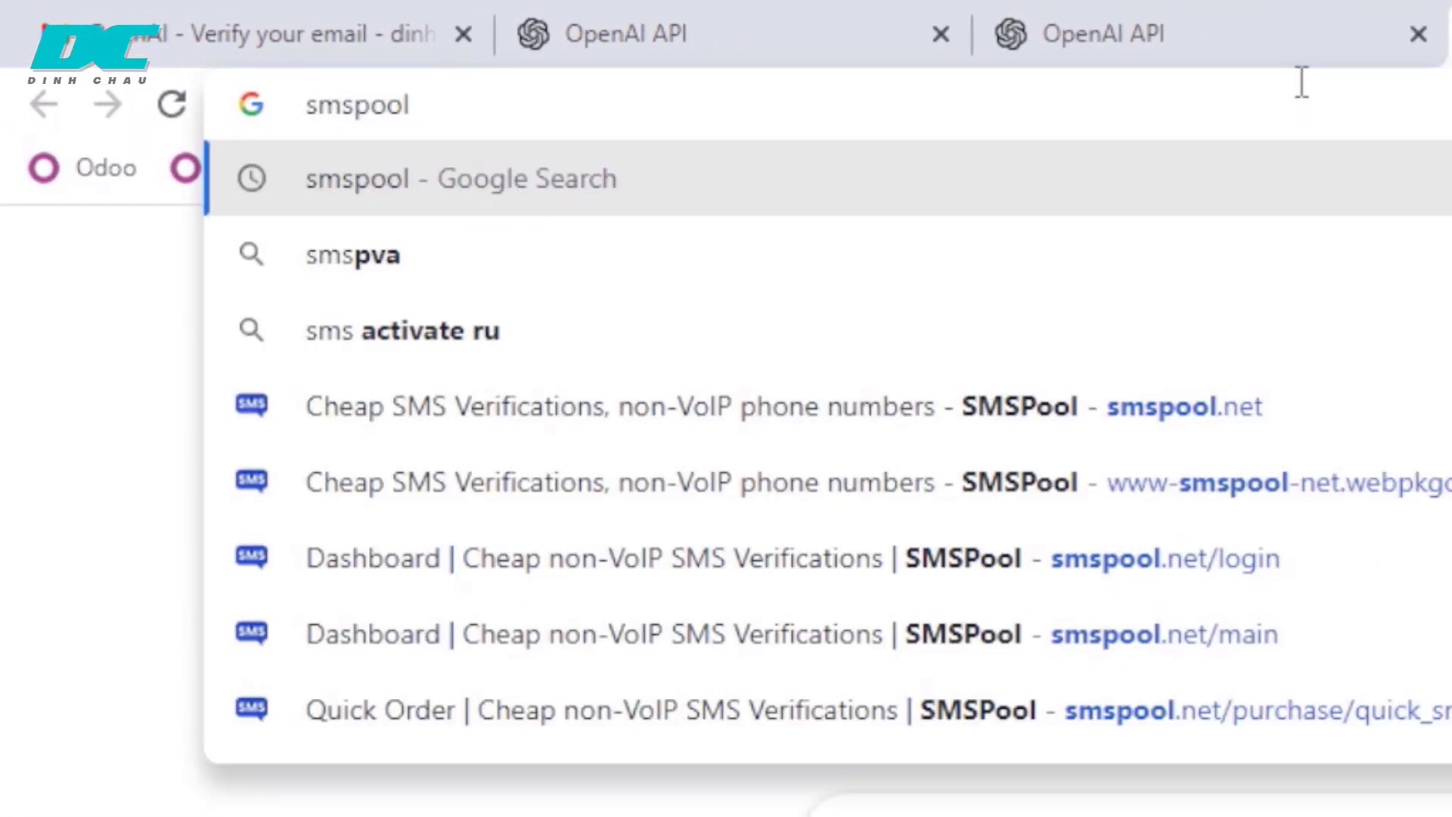
pyautogui.press('Return')
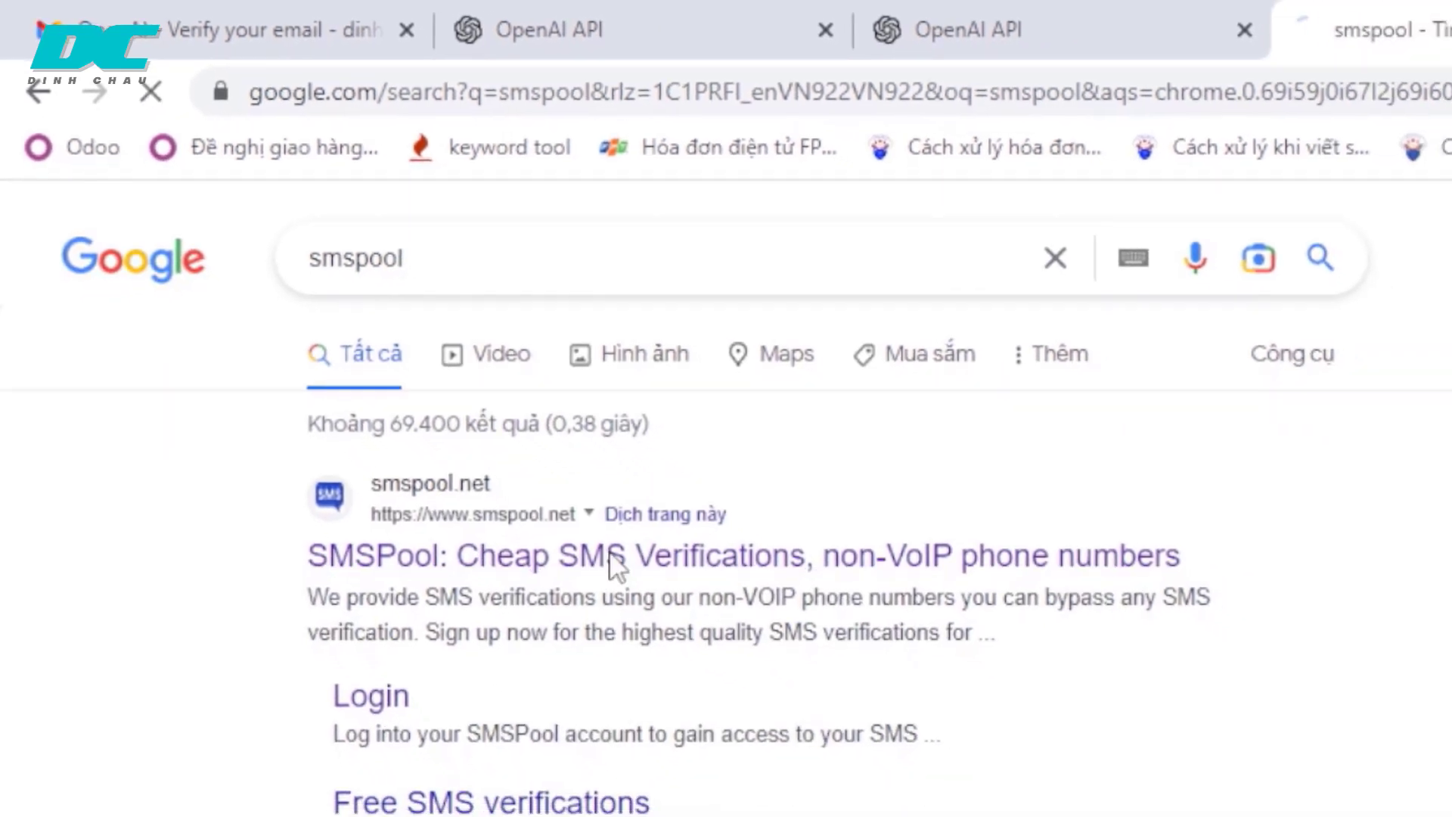
pyautogui.click(616, 566)
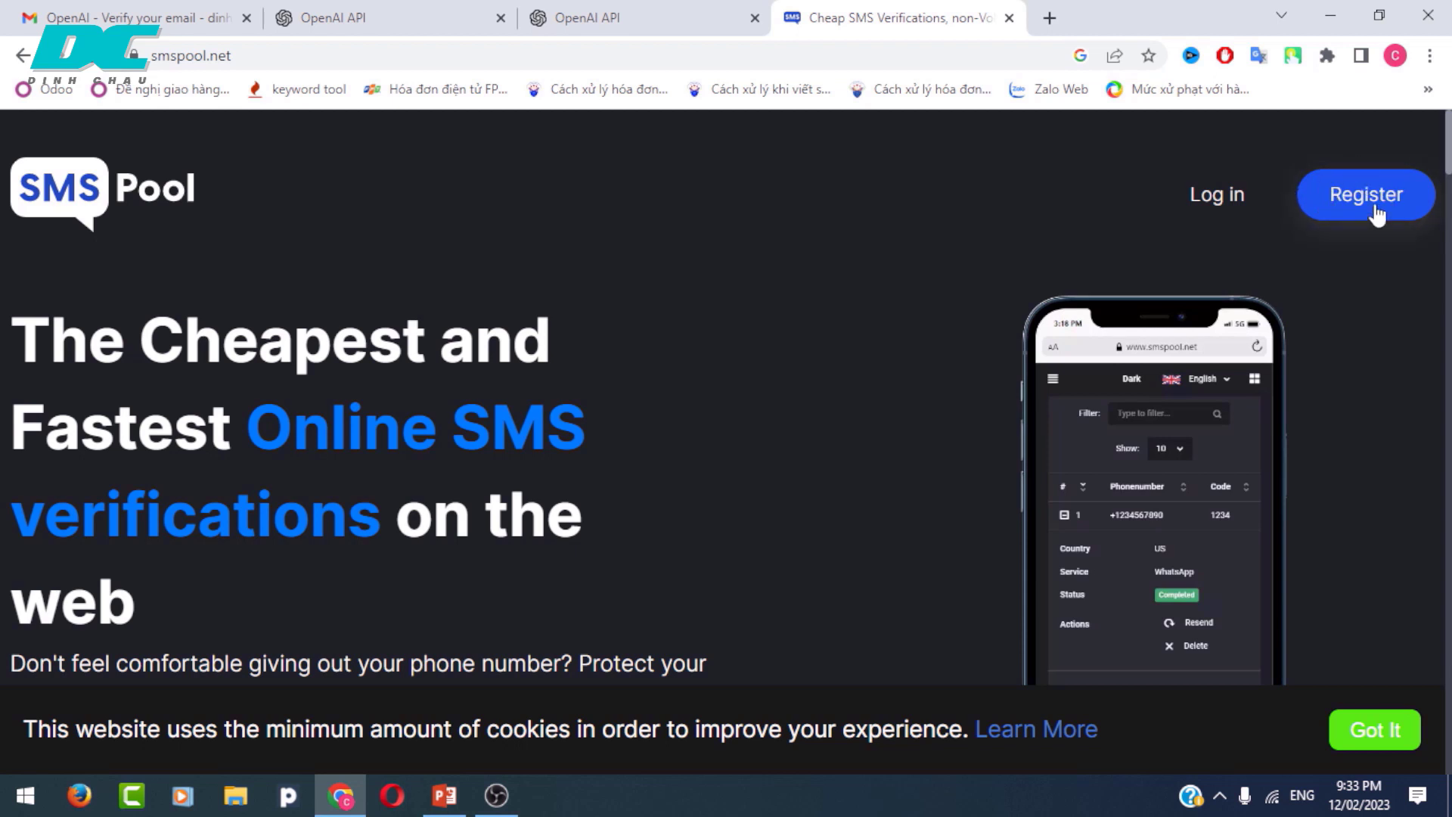
# Log in to SMSPool and review the dashboard's $1.00 balance and 0 verifications
pyautogui.click(1216, 198)
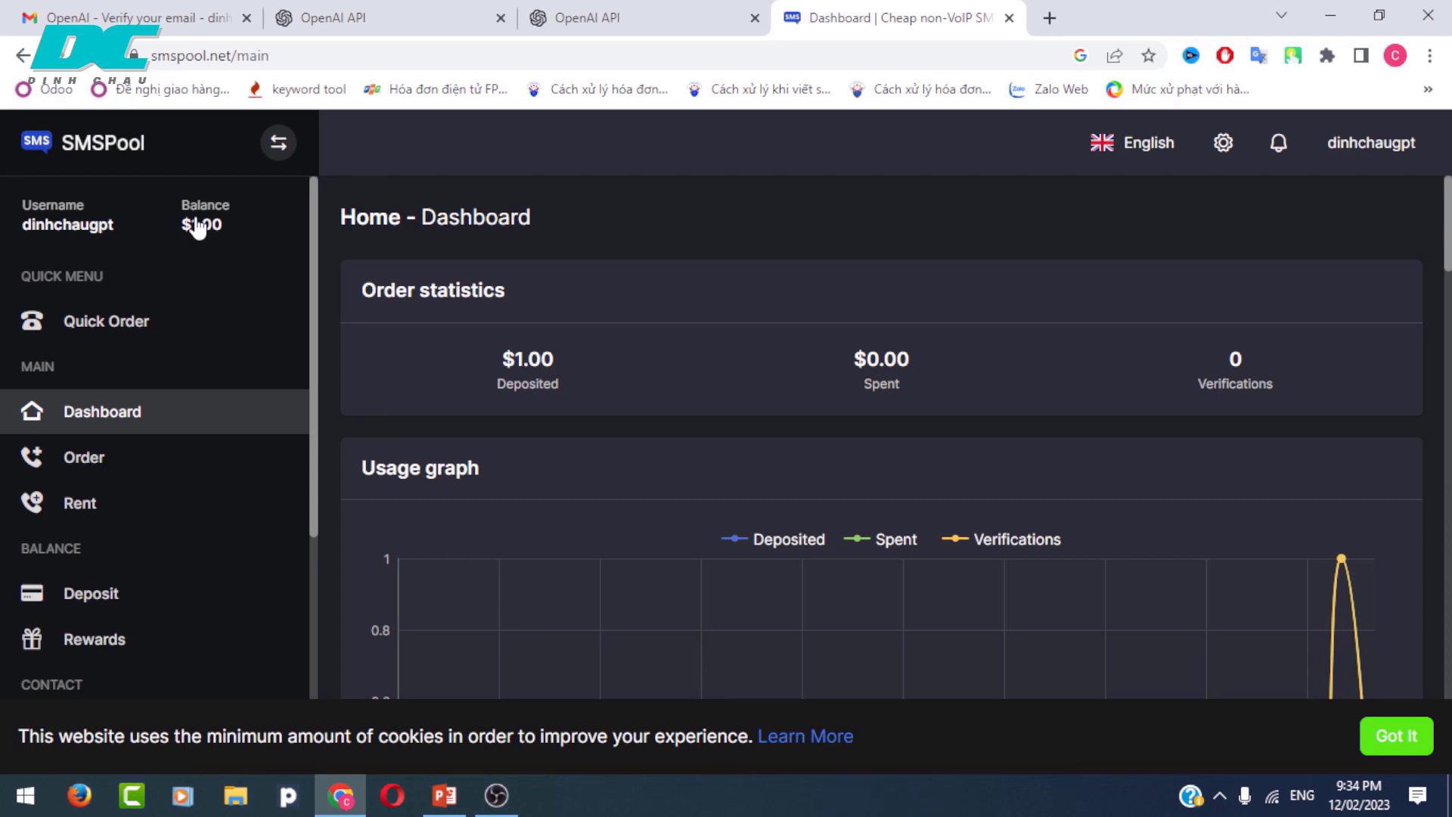
pyautogui.scroll(-1, 233, 507)
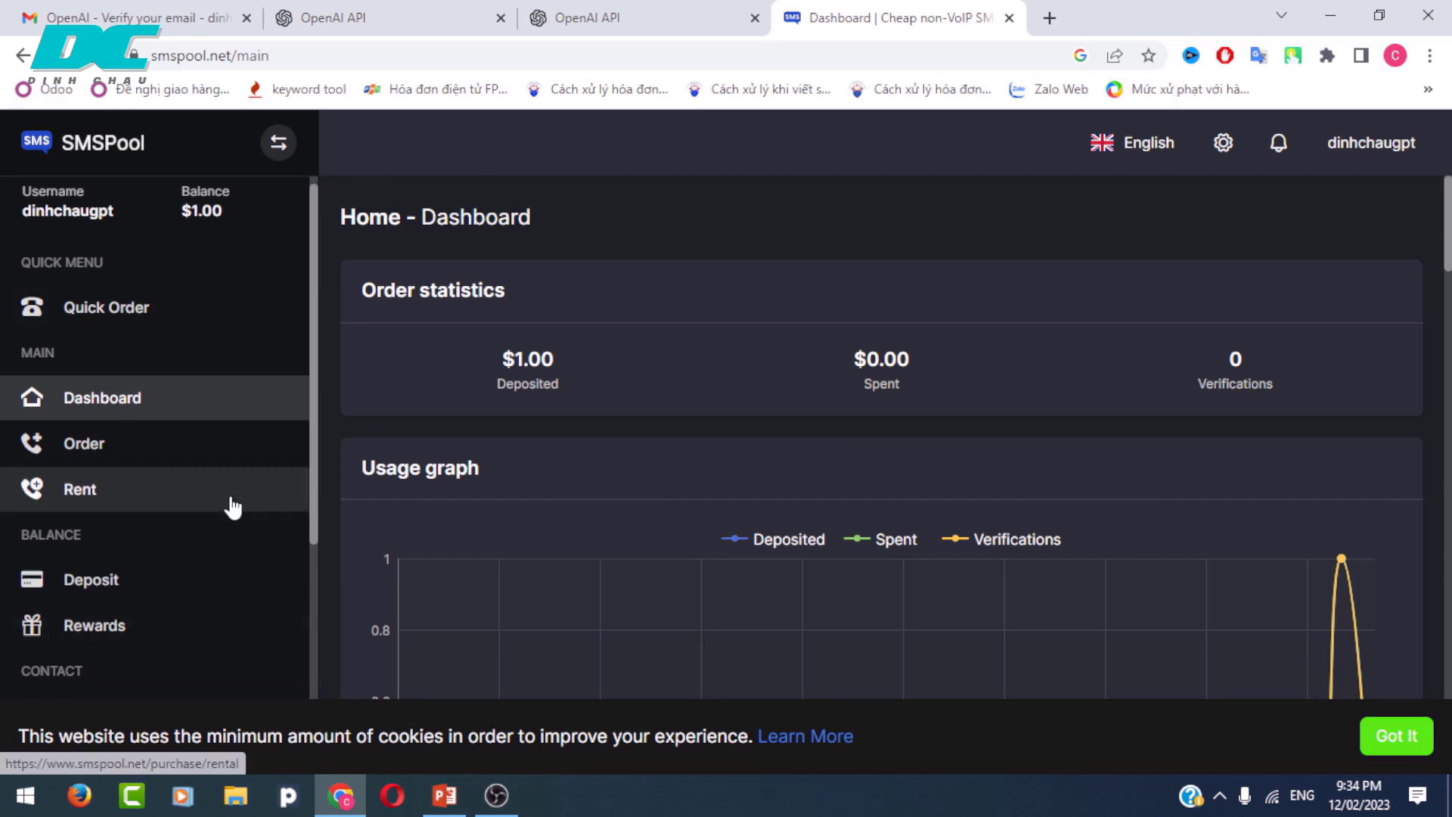
pyautogui.scroll(-3, 212, 537)
pyautogui.scroll(3, 220, 454)
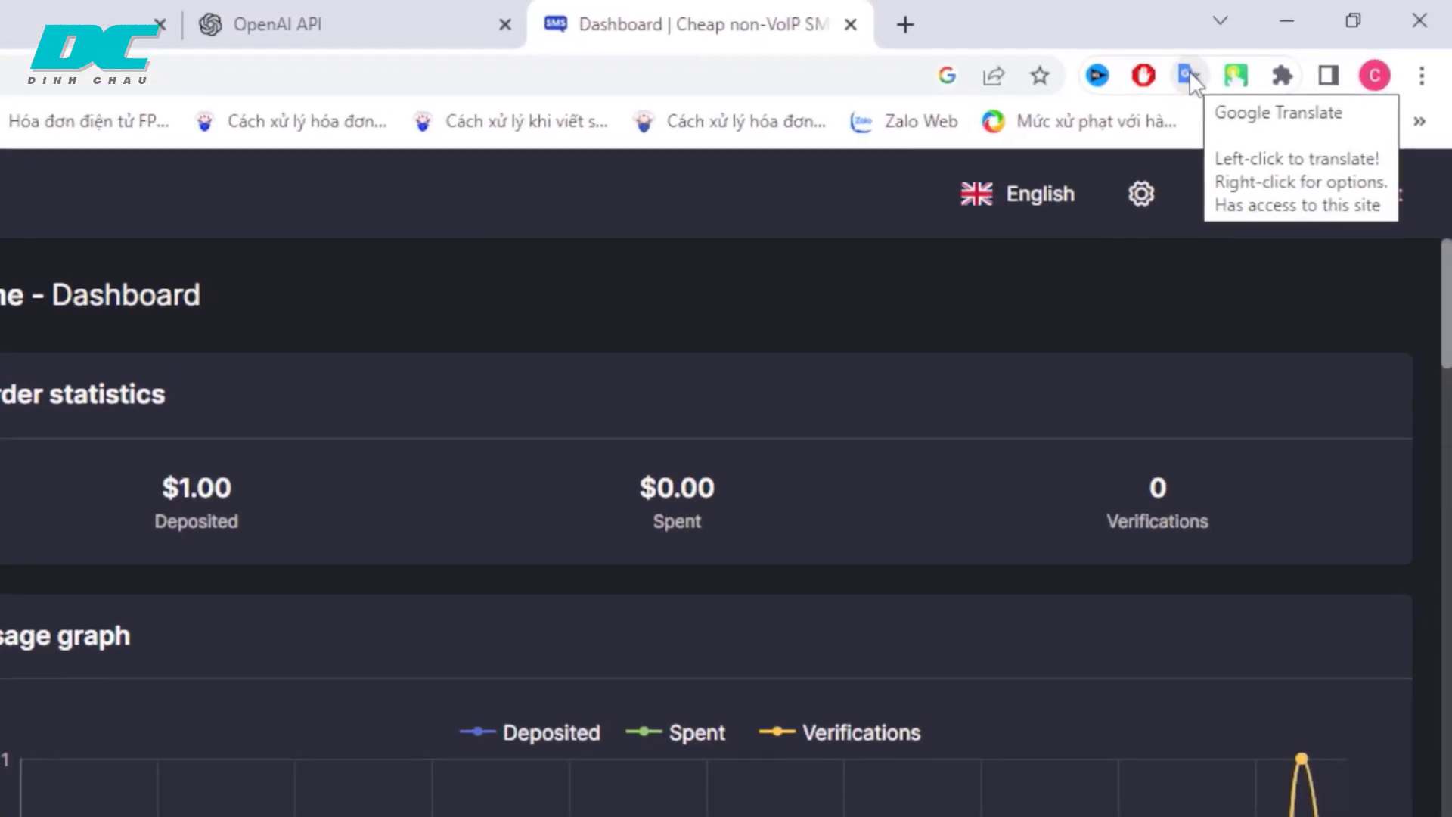
# Translate the SMSPool dashboard into Vietnamese with Google Translate and scroll through it
pyautogui.click(1186, 75)
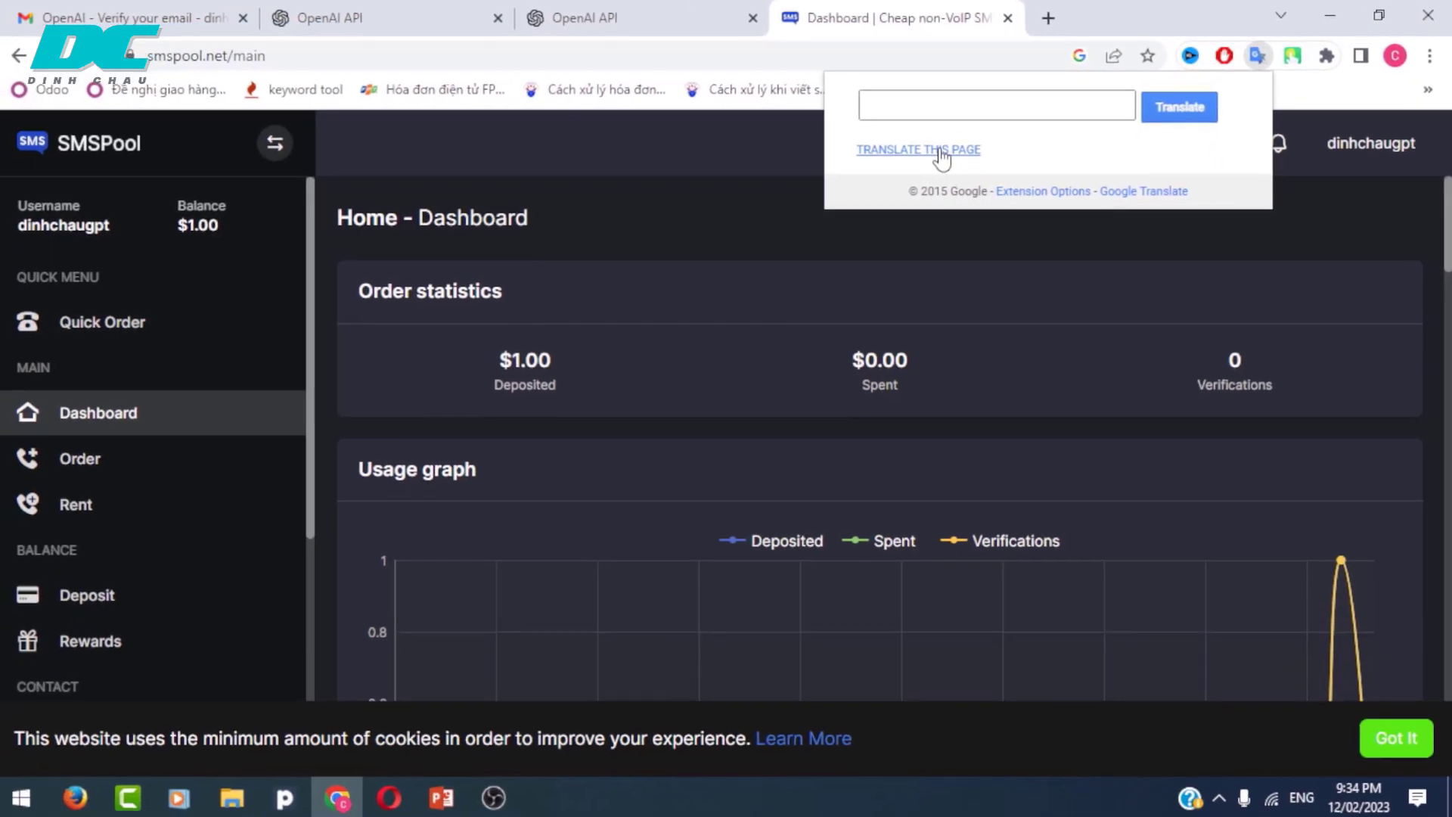
pyautogui.click(755, 206)
pyautogui.click(275, 131)
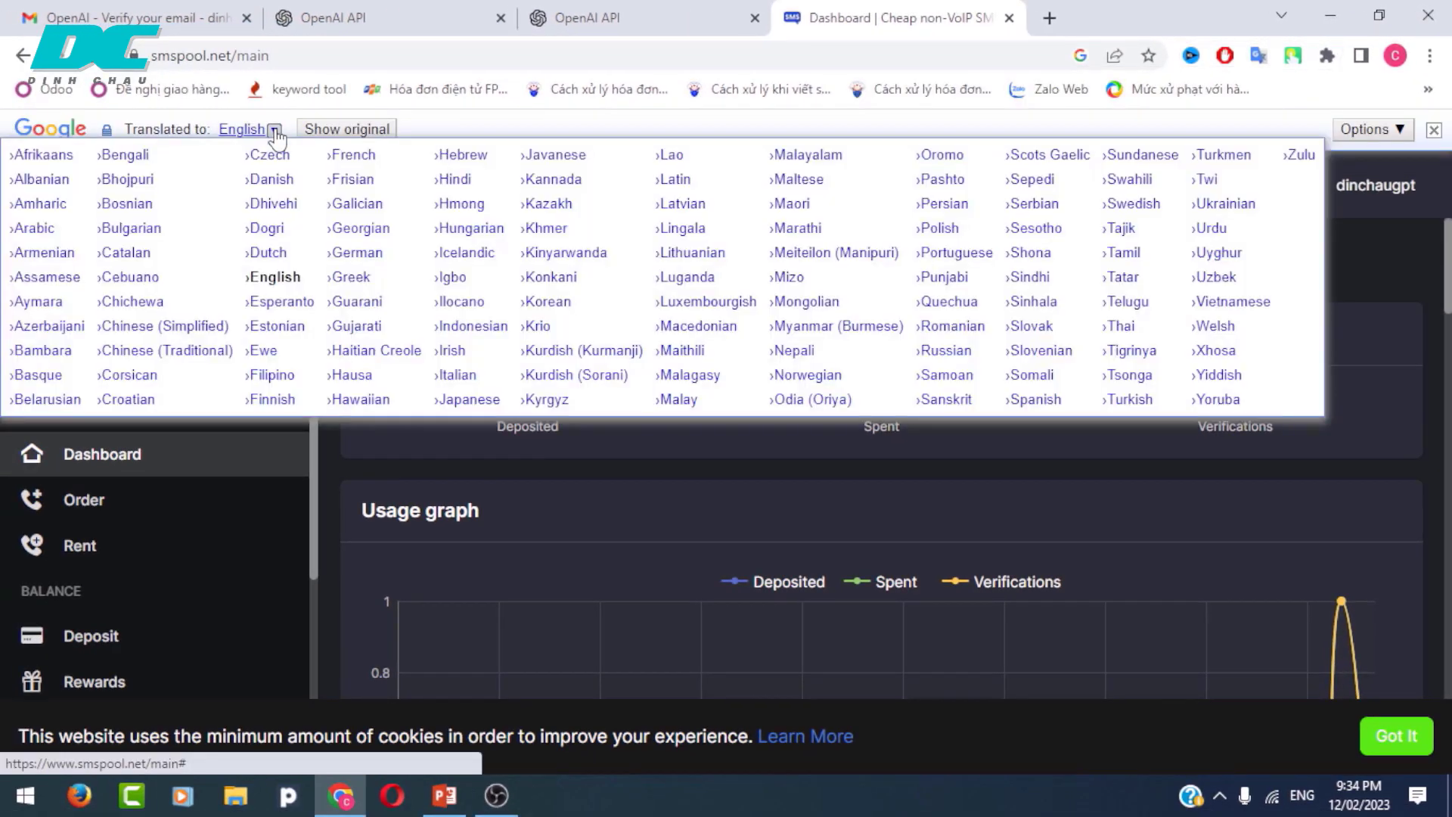
pyautogui.click(1247, 306)
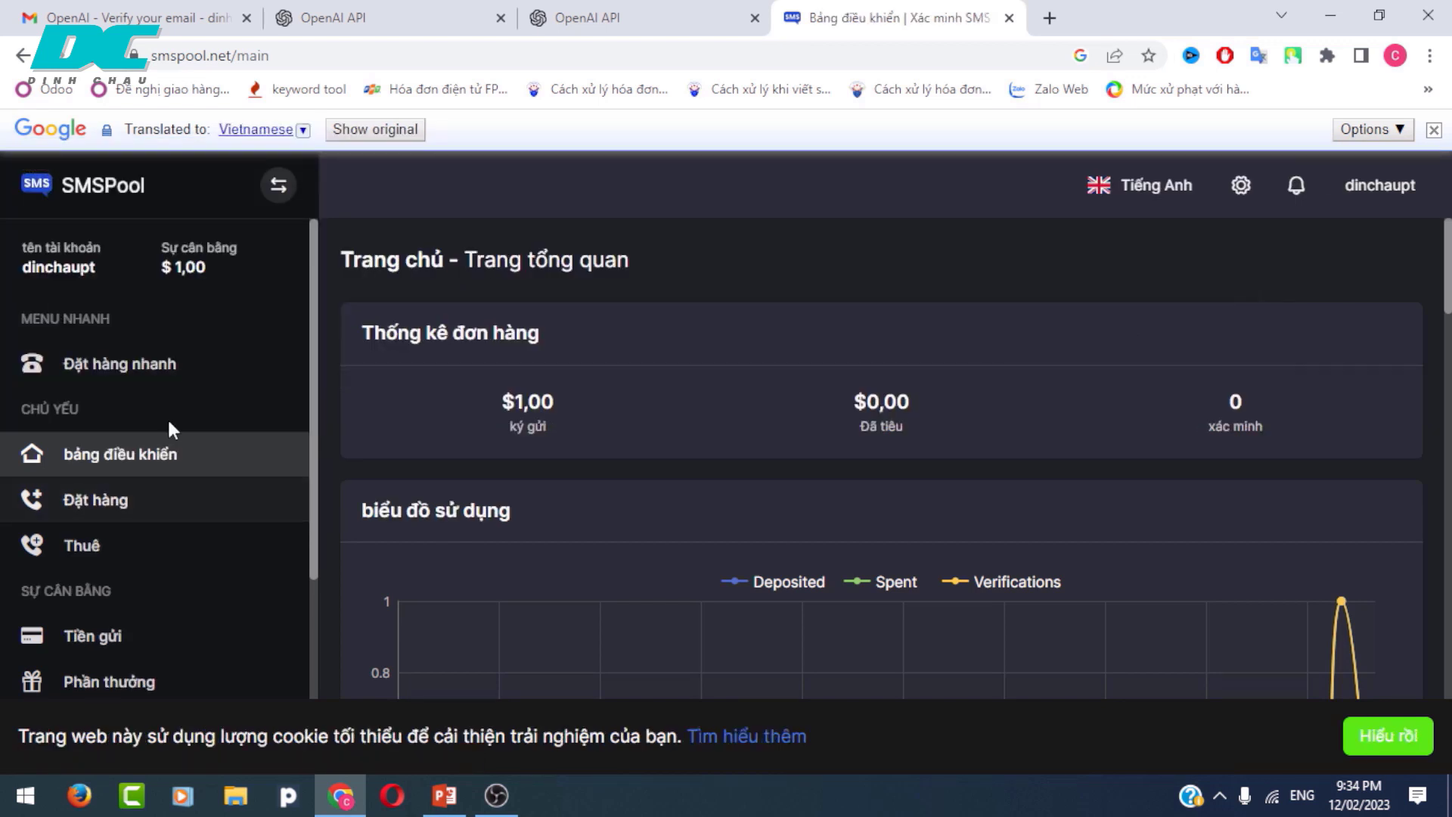
pyautogui.scroll(-2, 151, 590)
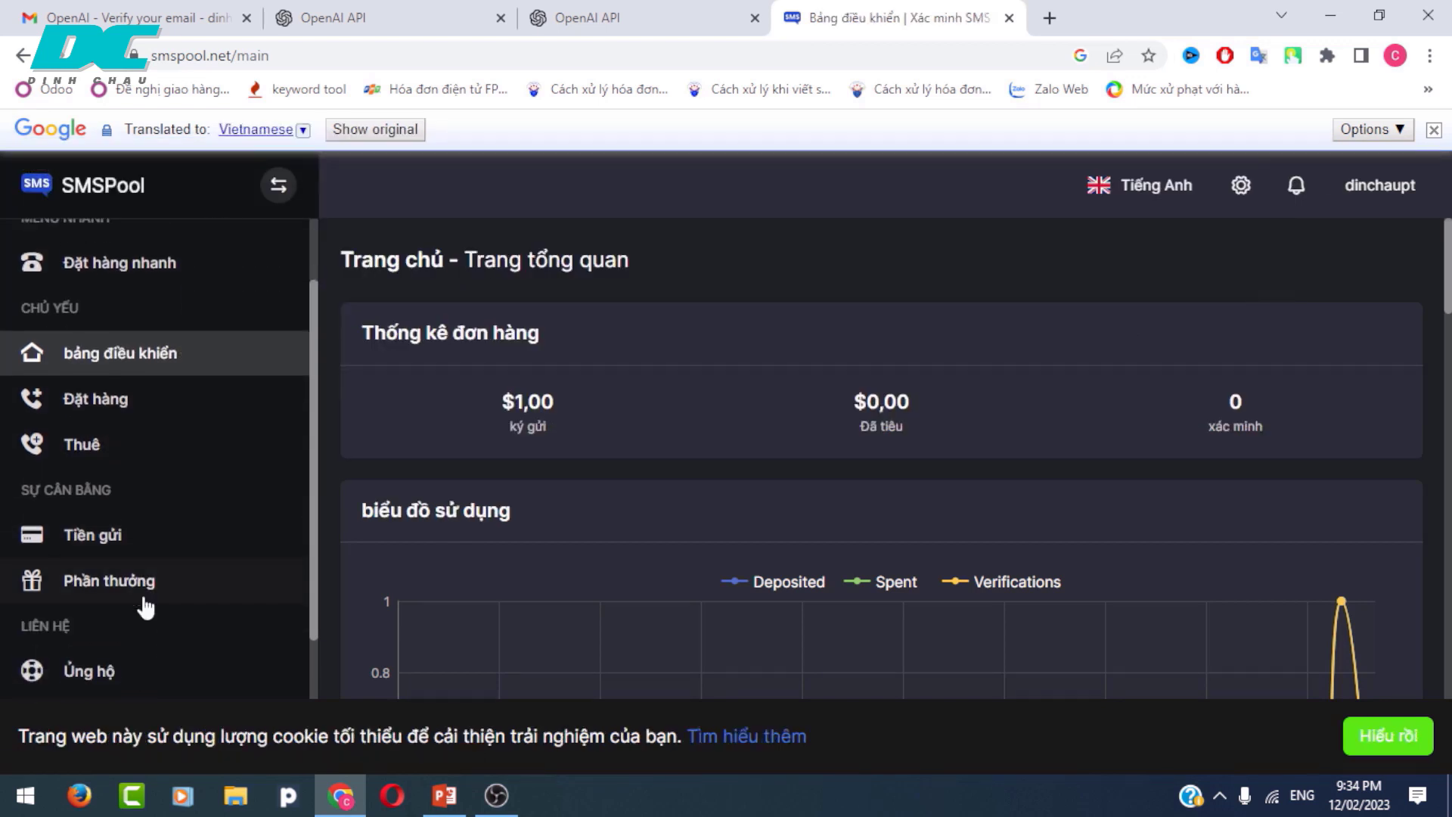
pyautogui.scroll(2, 154, 522)
pyautogui.scroll(-4, 125, 647)
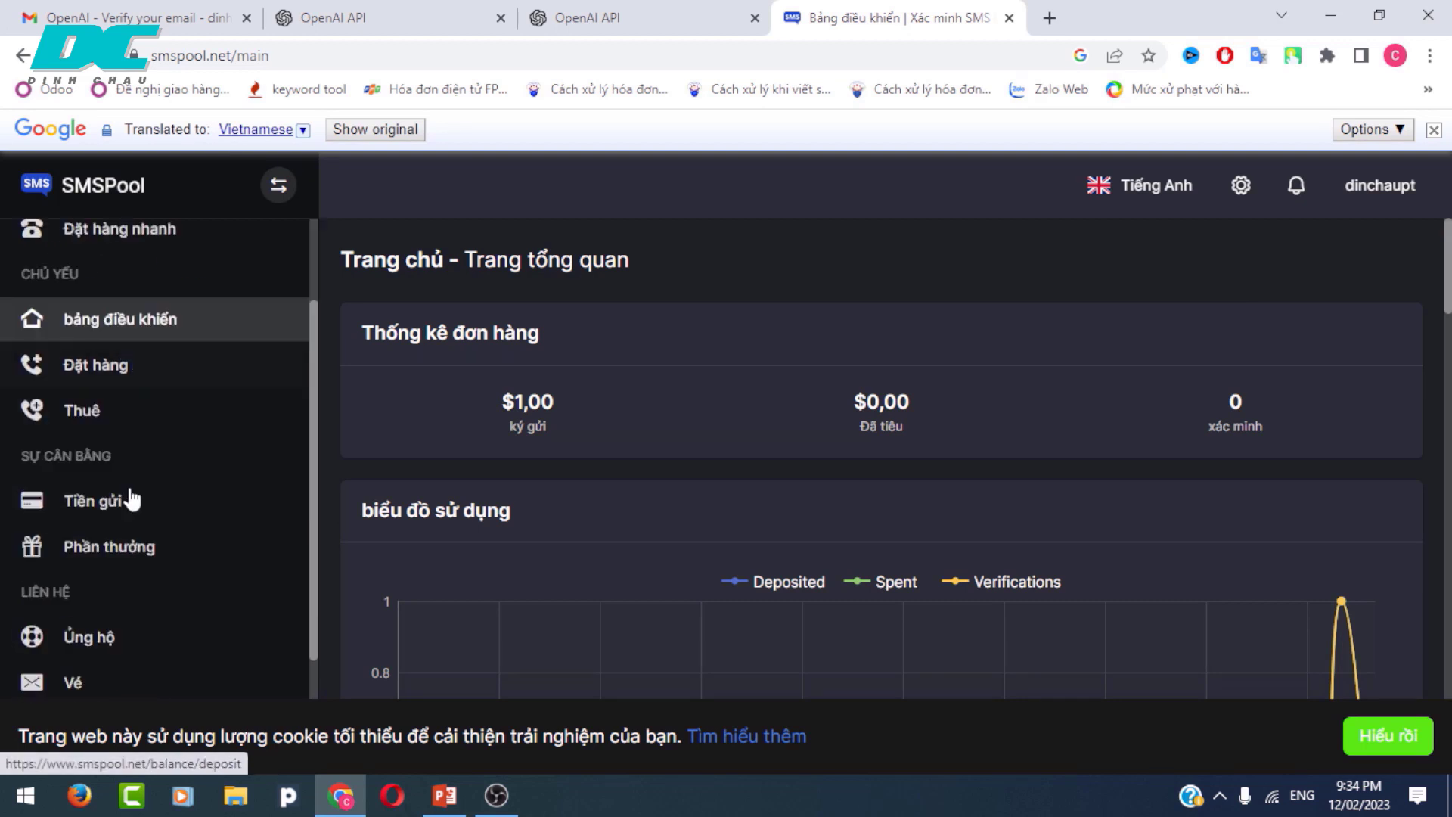
pyautogui.scroll(4, 162, 509)
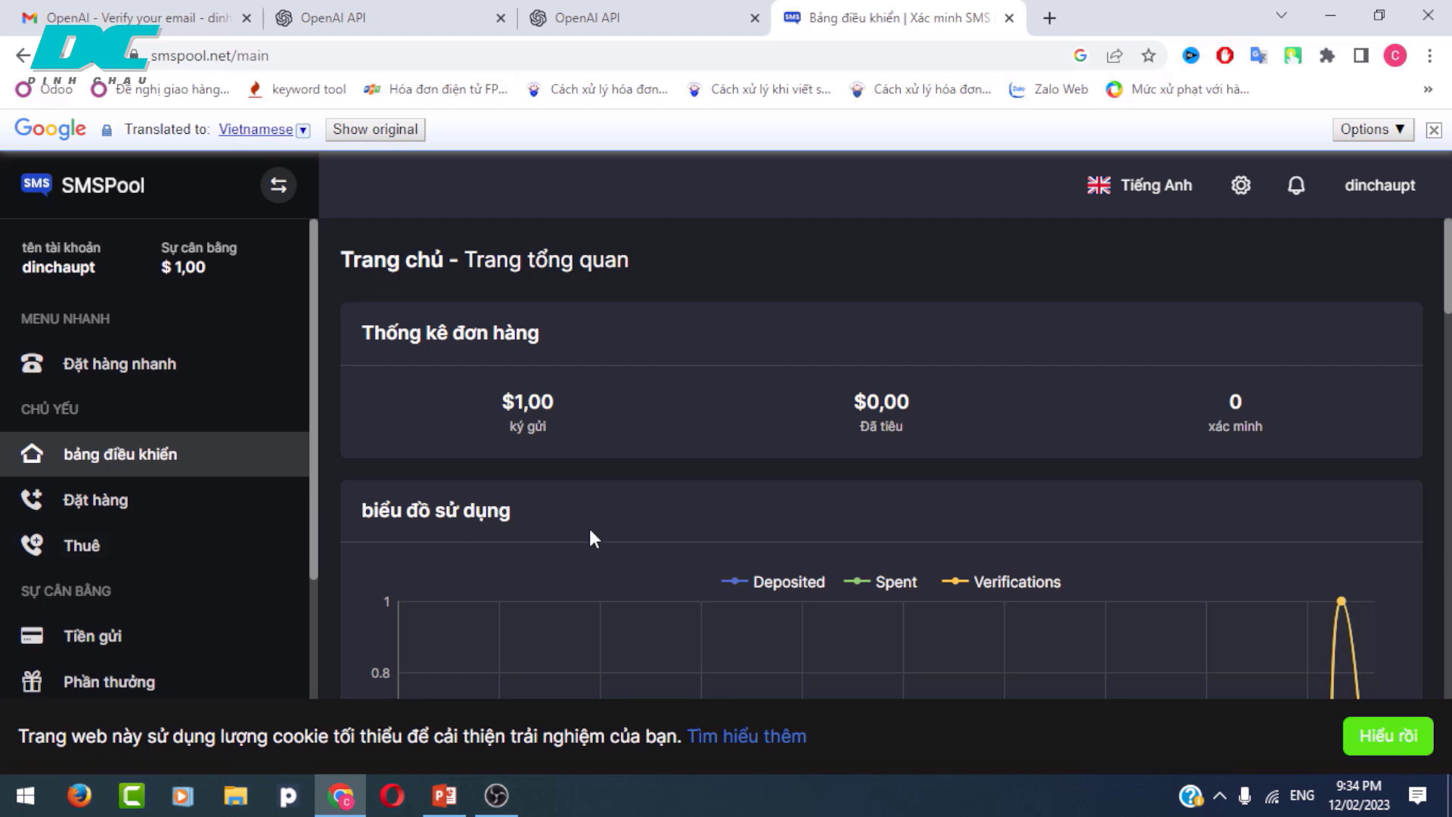
pyautogui.scroll(-2, 586, 524)
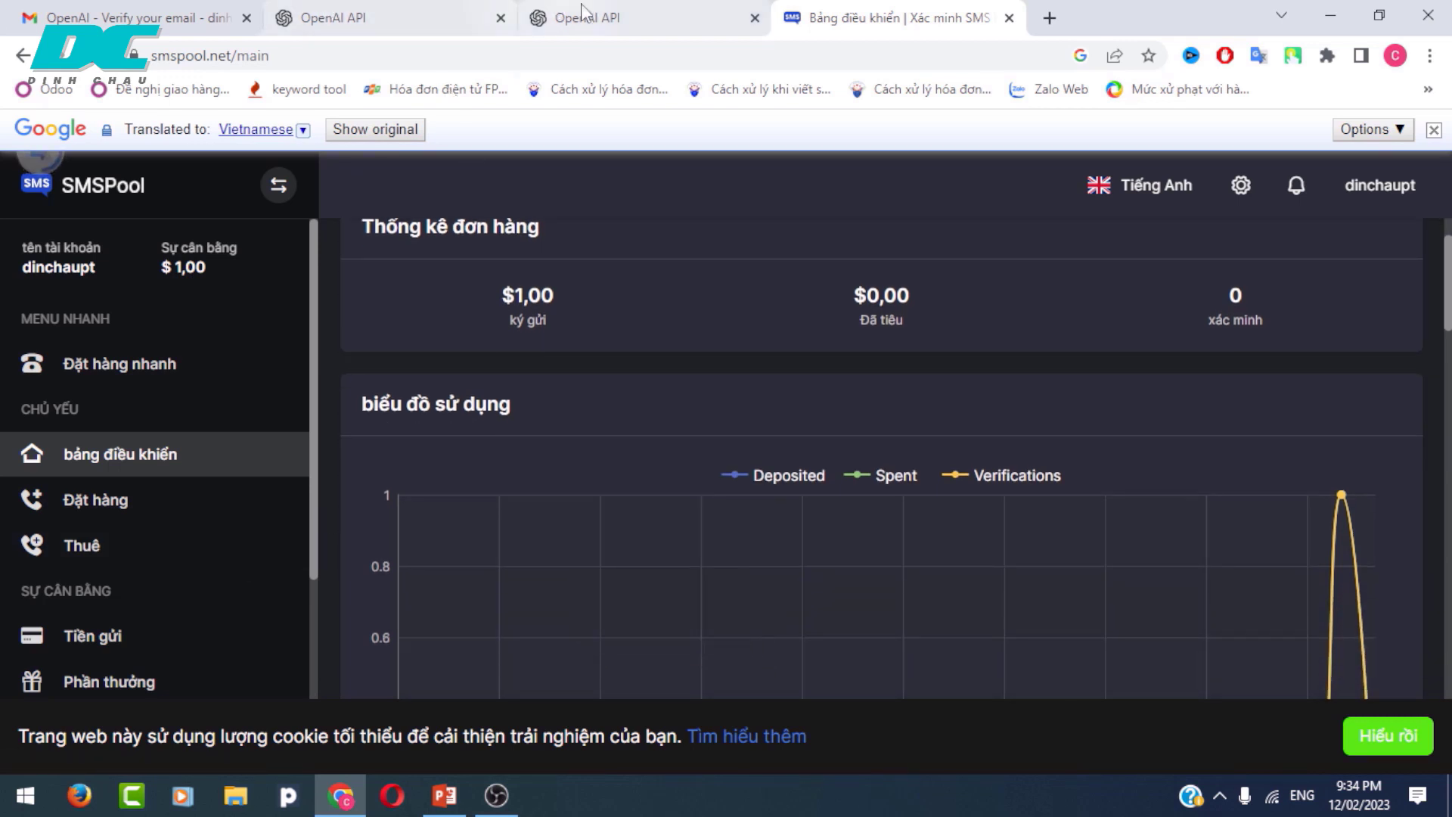
pyautogui.click(627, 5)
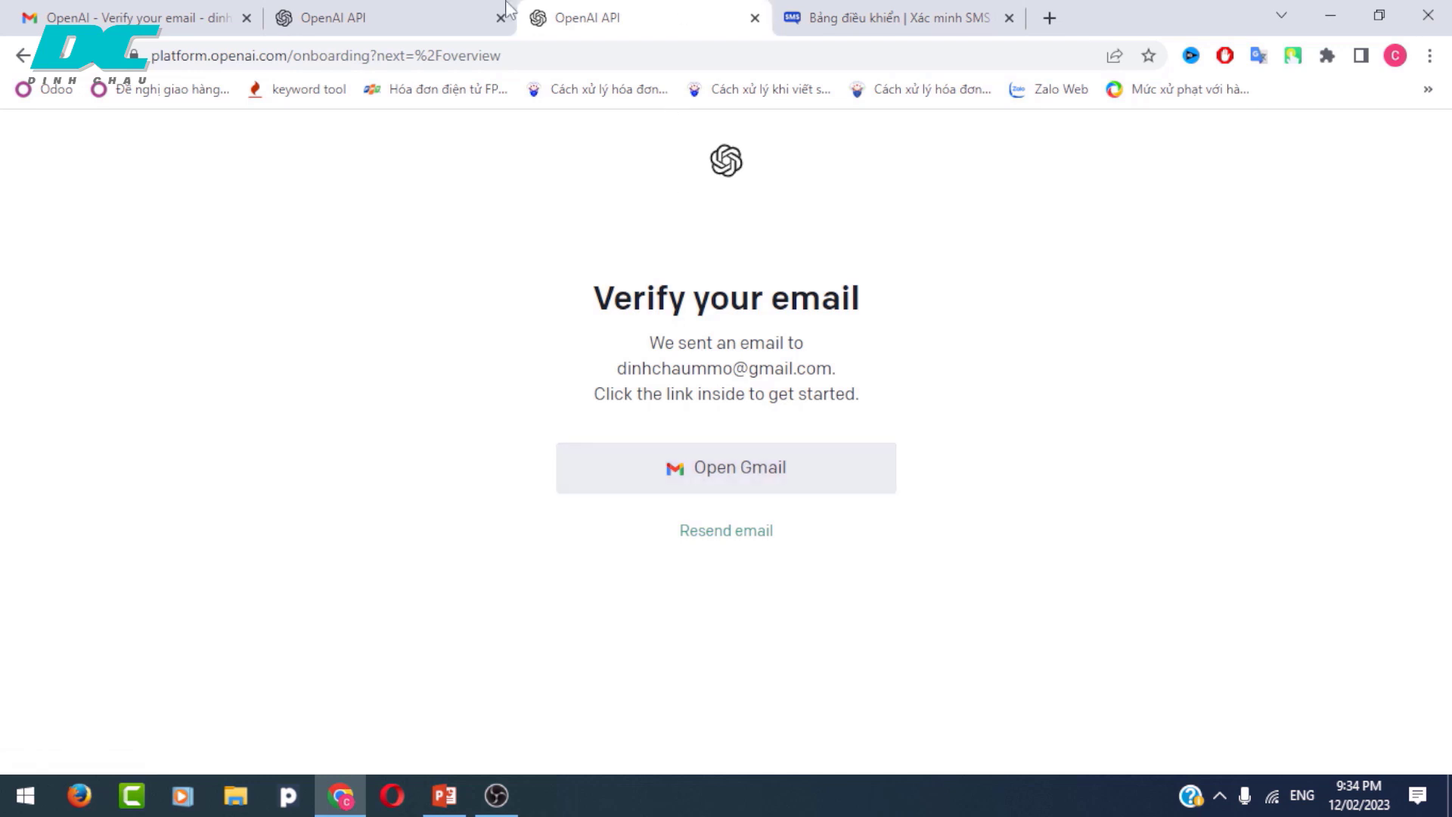
pyautogui.click(446, 29)
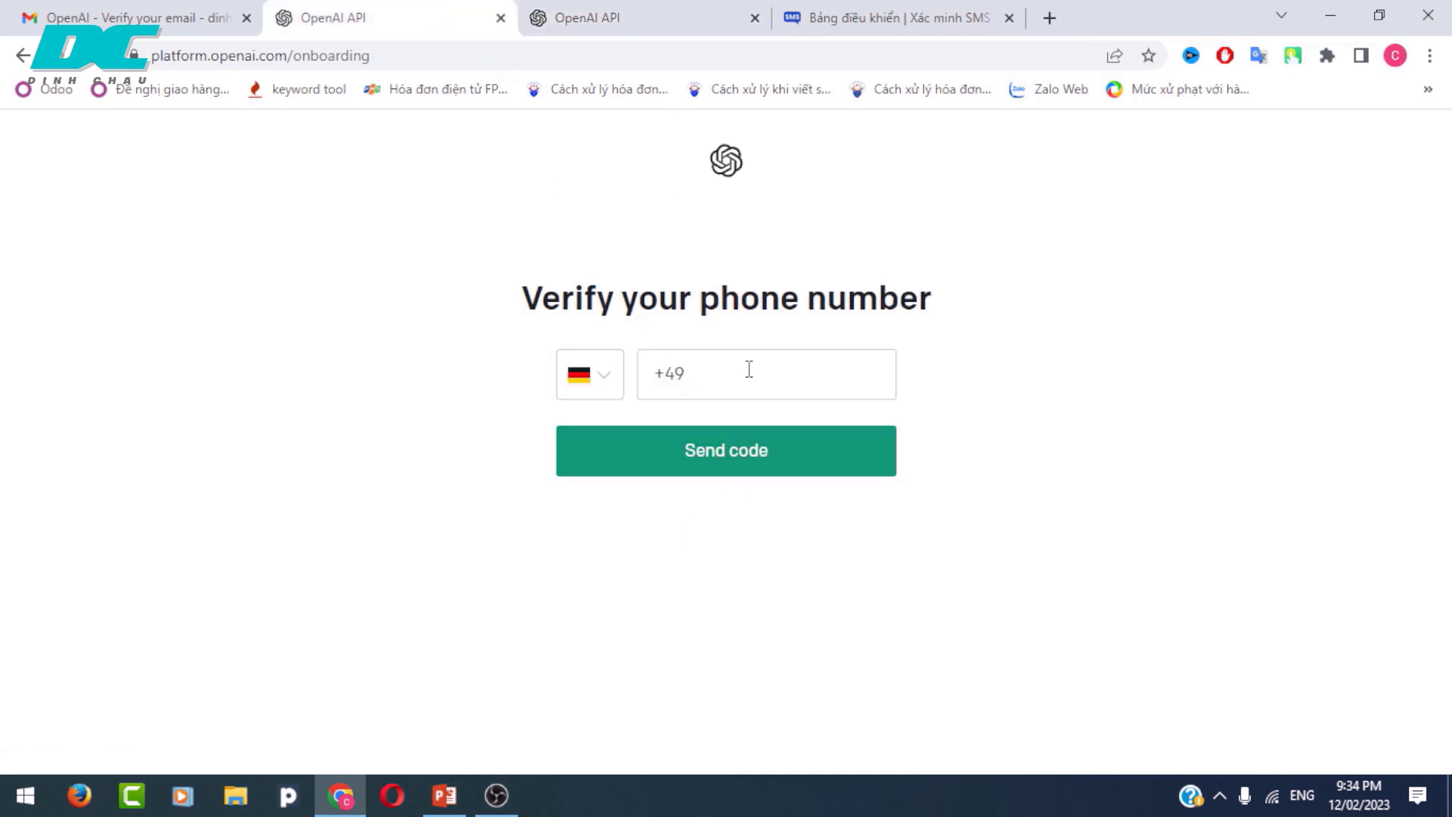
pyautogui.click(917, 26)
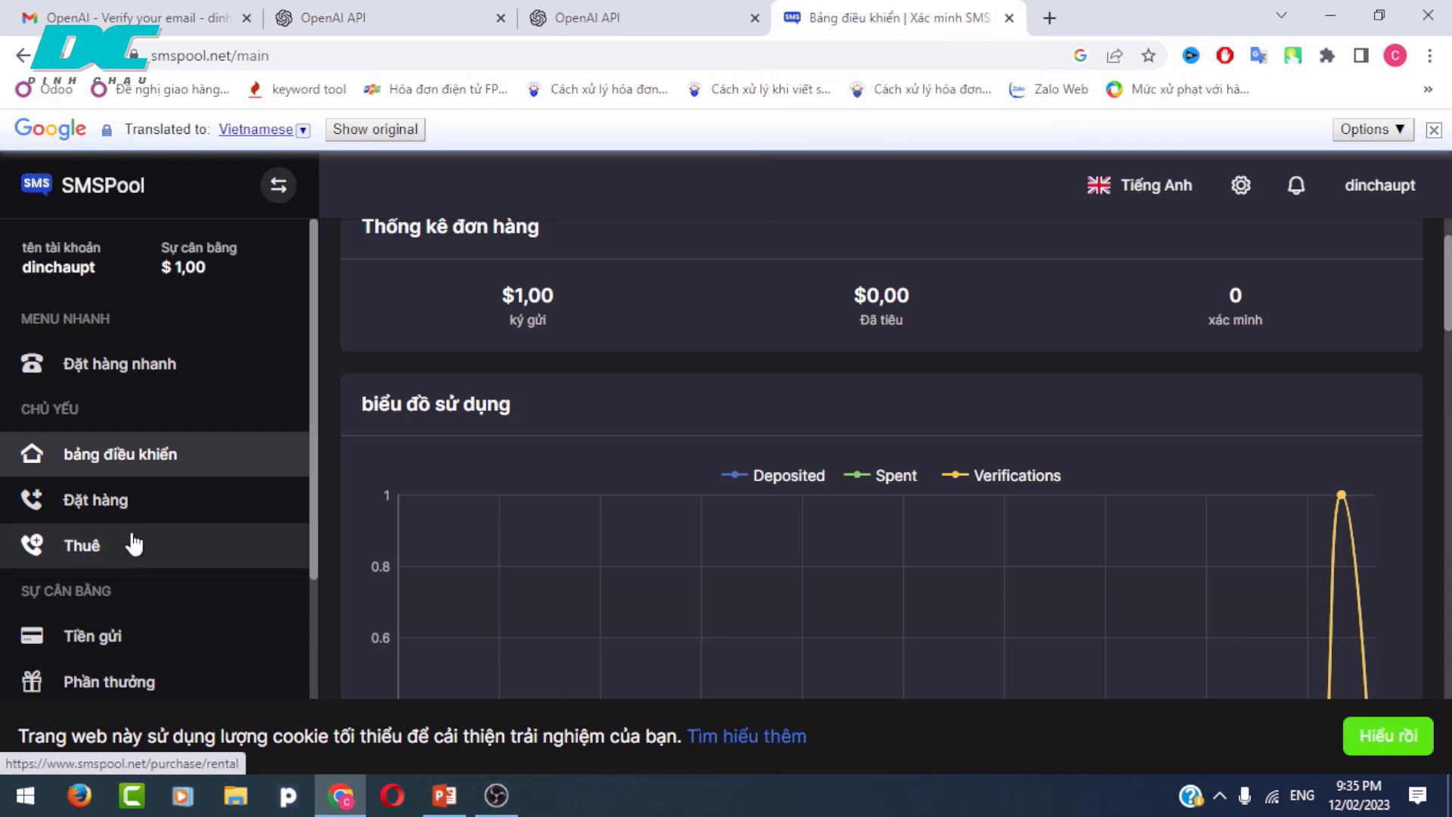
# On Quick Order, search the Service list for 'open' and pick OpenAI / ChatGPT
pyautogui.click(131, 369)
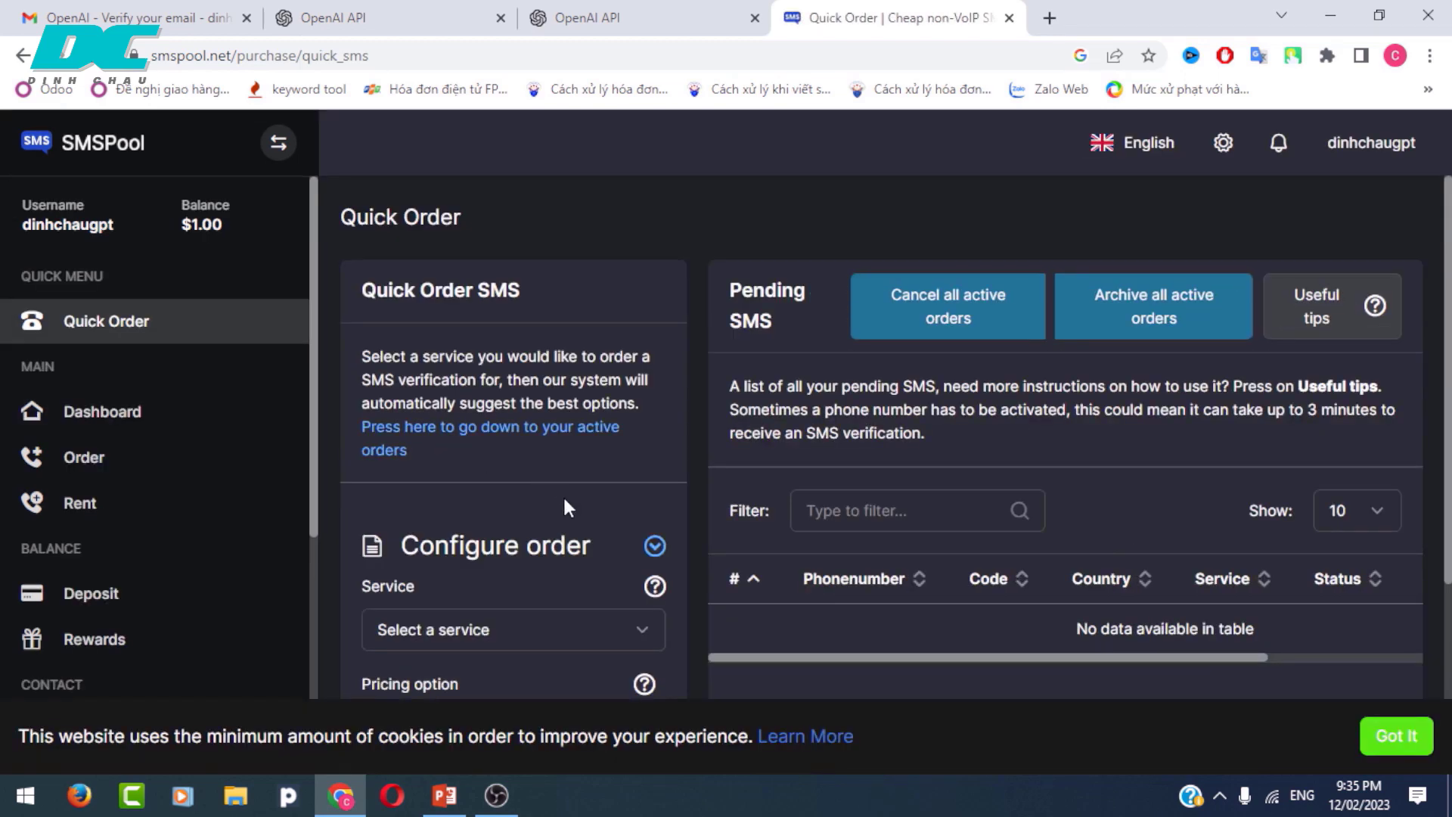
pyautogui.scroll(-2, 565, 500)
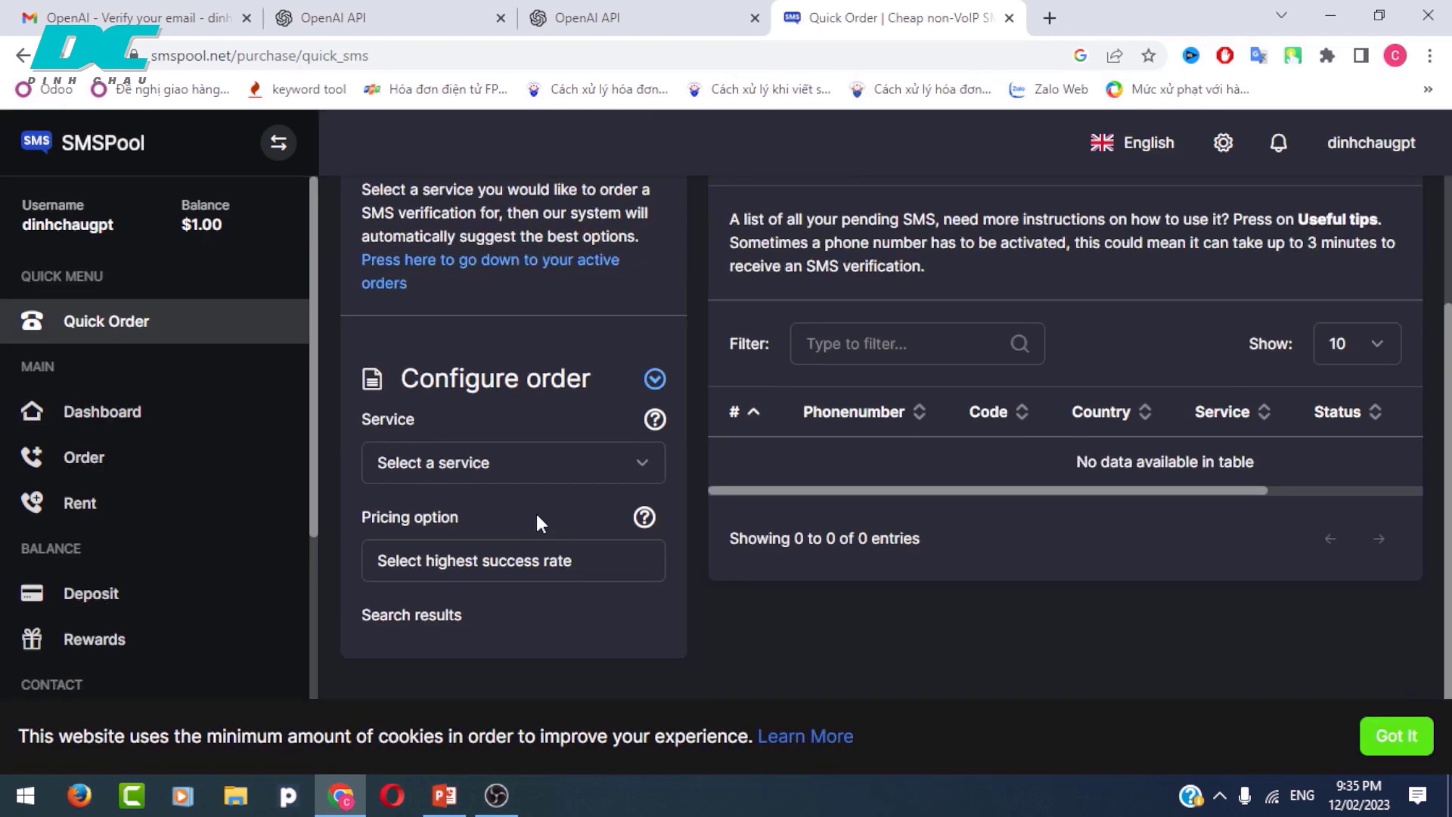
pyautogui.scroll(1, 533, 498)
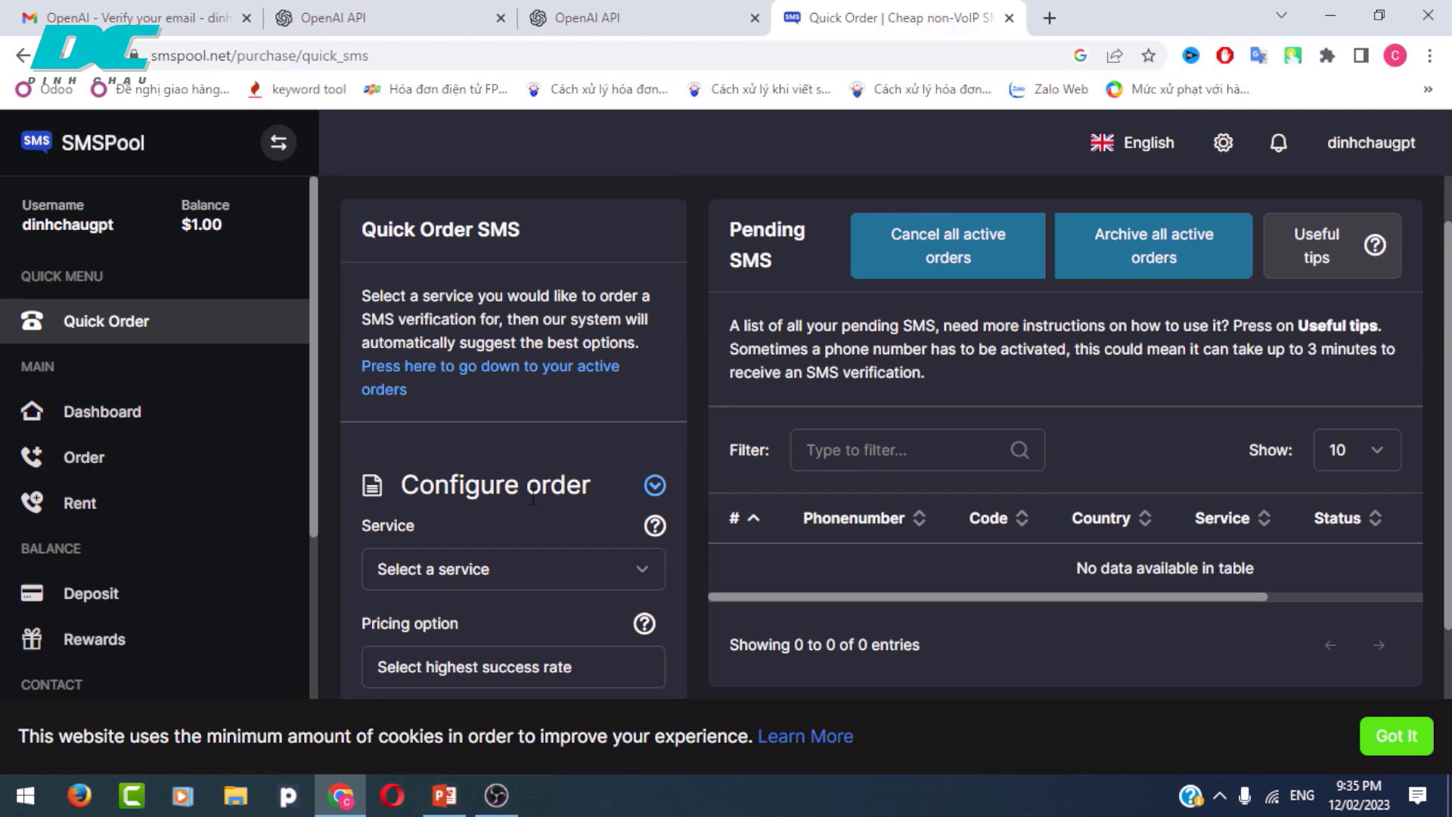
pyautogui.click(539, 569)
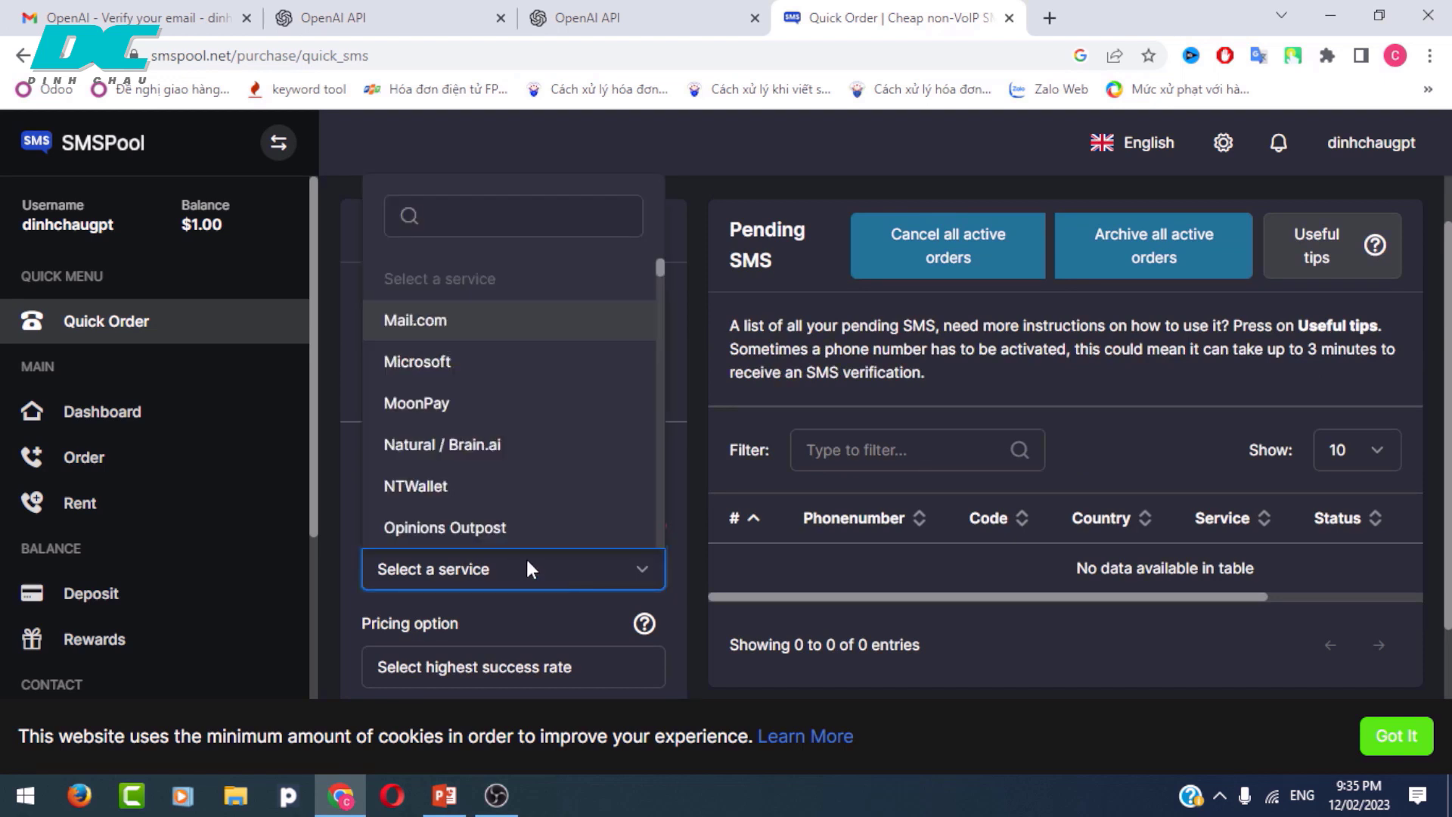
pyautogui.click(513, 568)
pyautogui.click(513, 571)
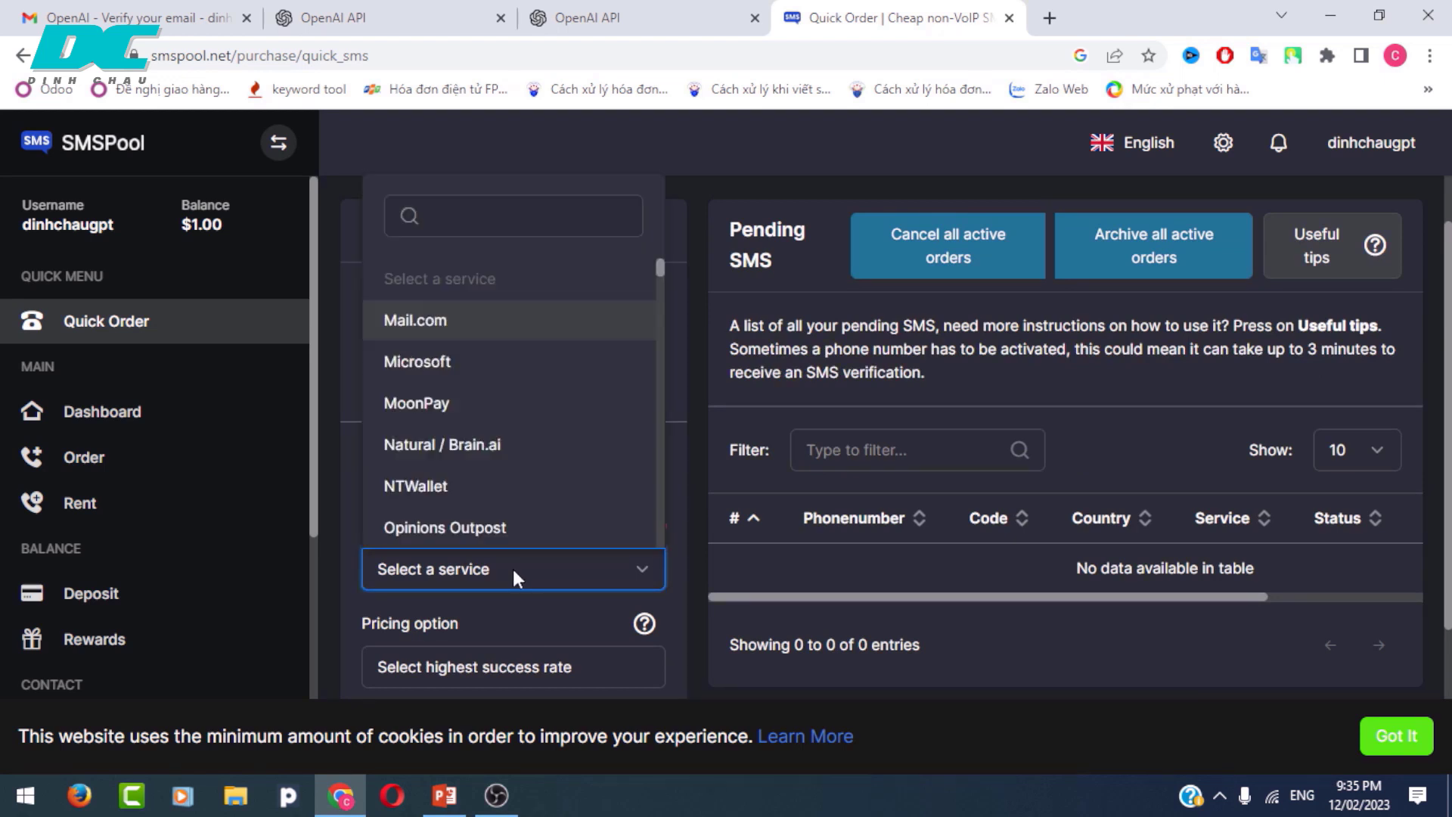
pyautogui.click(531, 224)
pyautogui.write('op')
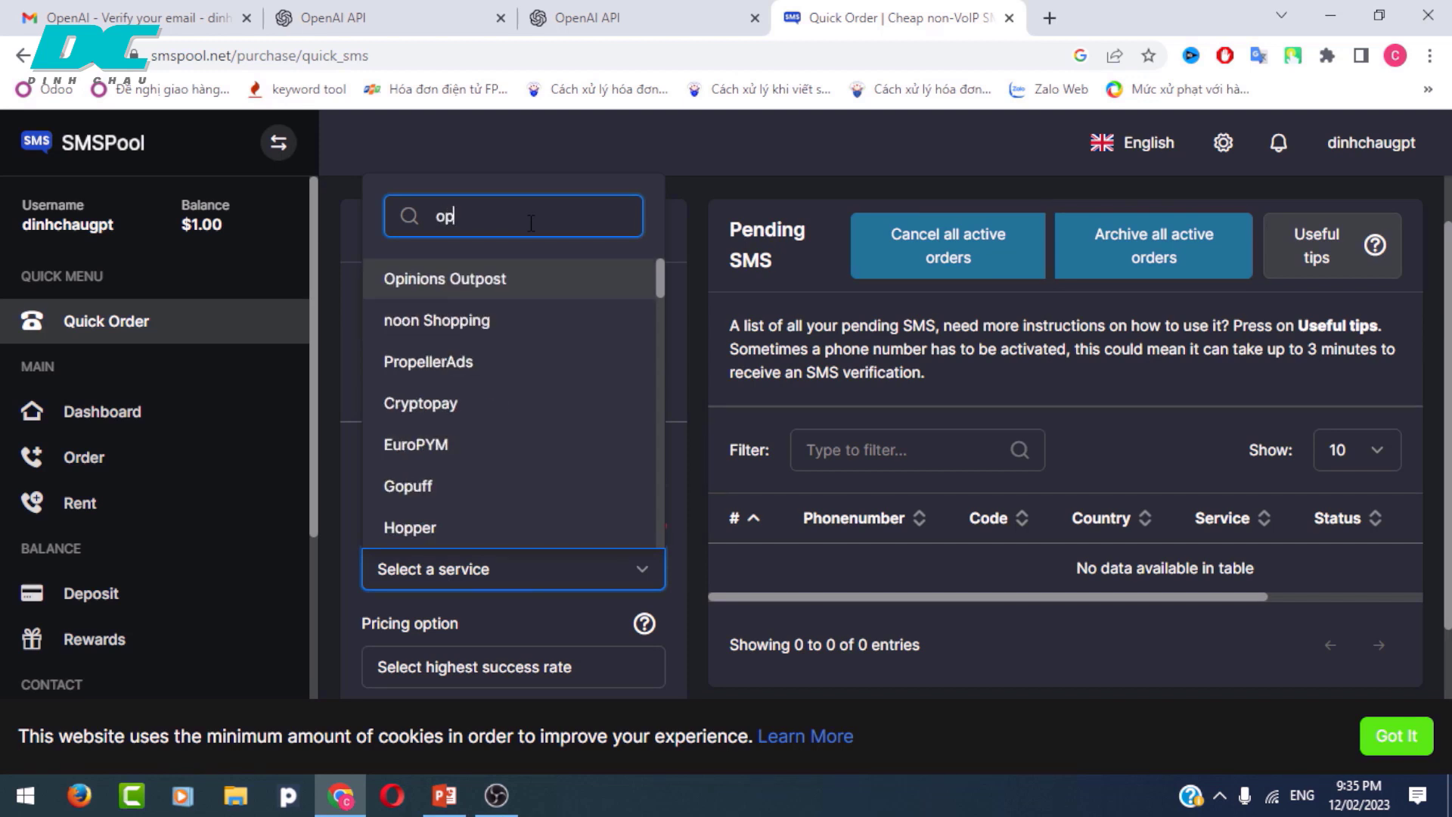
pyautogui.write('en')
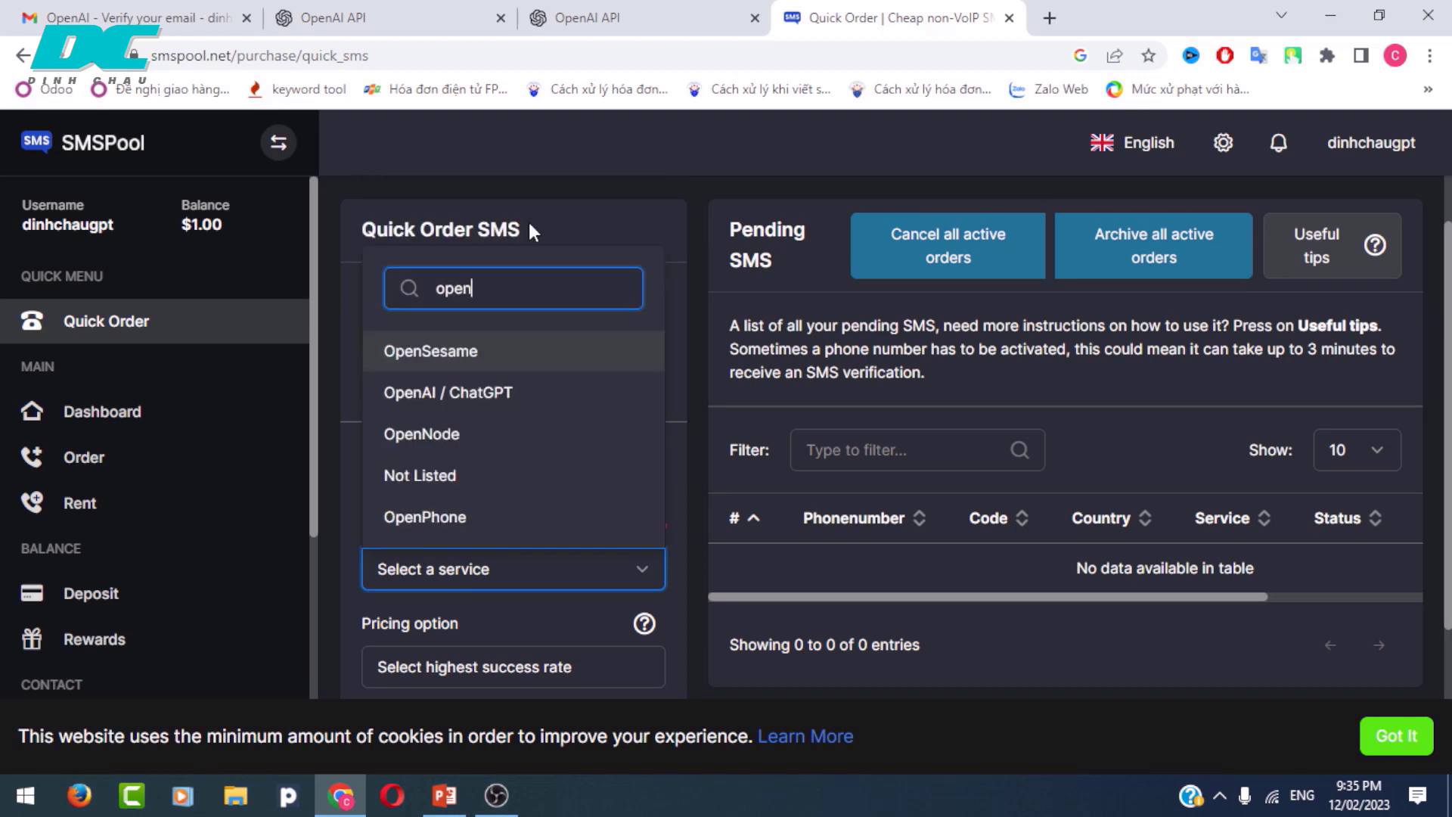
pyautogui.click(478, 390)
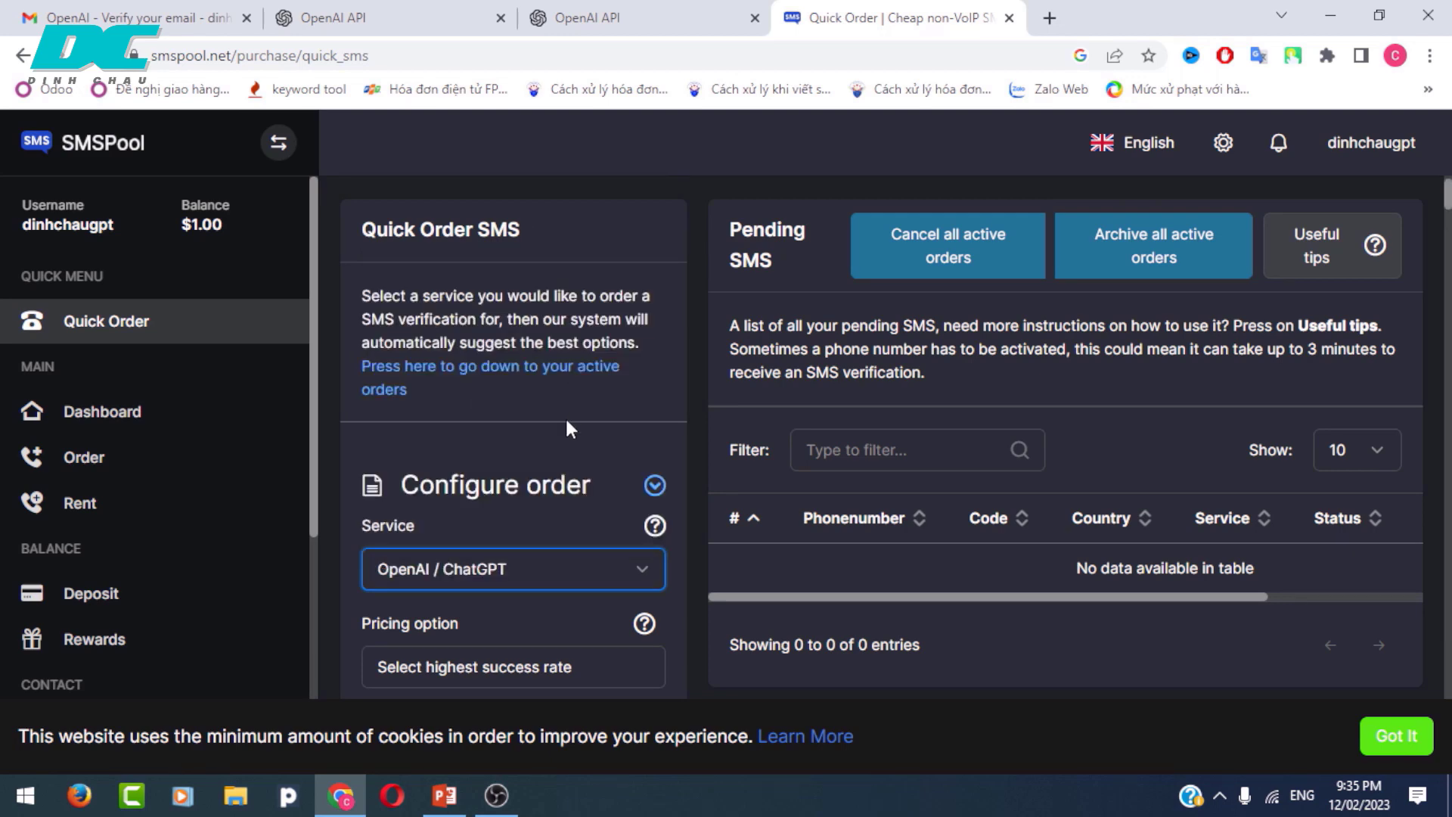
pyautogui.scroll(-3, 506, 599)
pyautogui.scroll(-1, 530, 562)
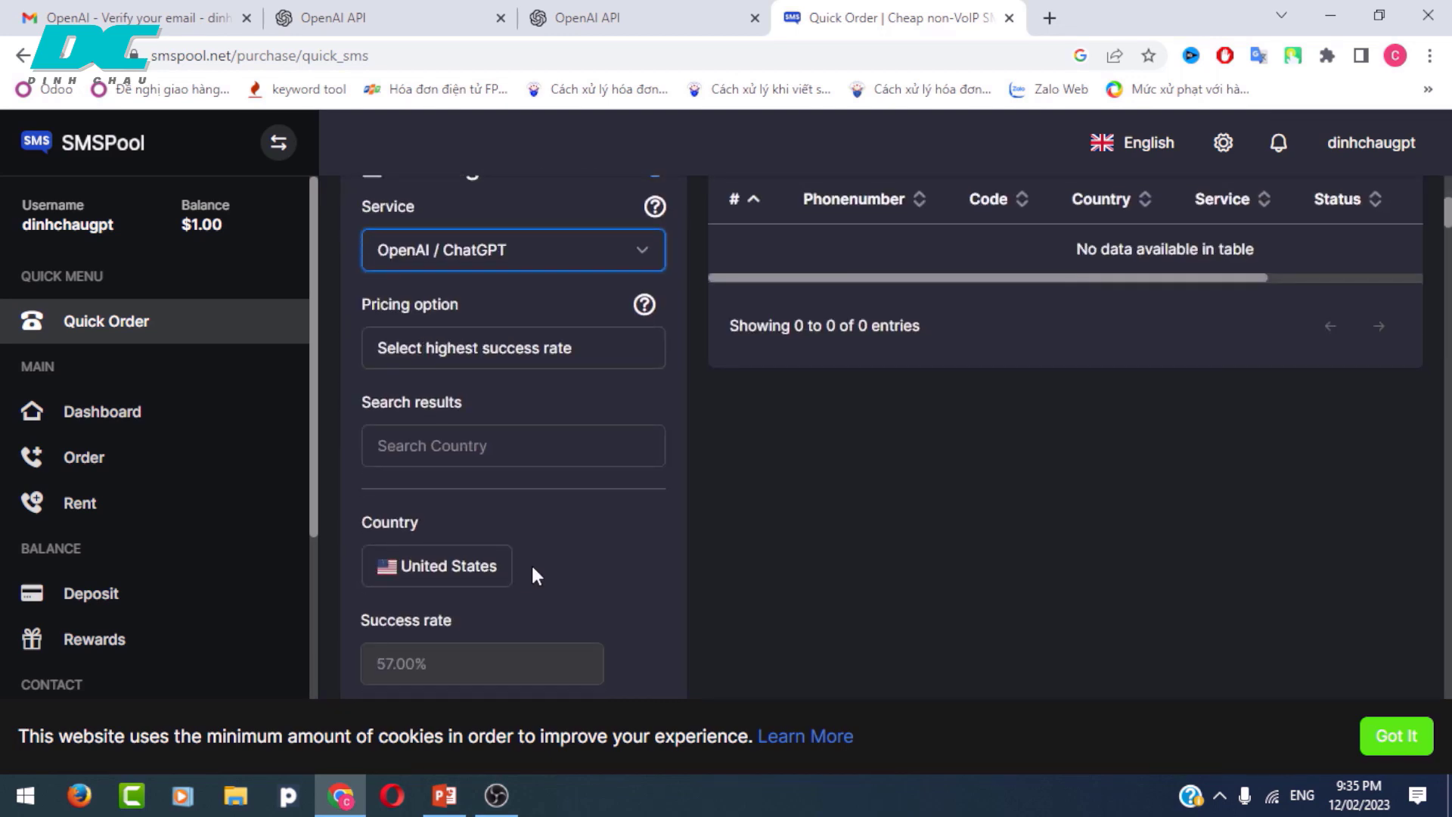
pyautogui.scroll(1, 544, 548)
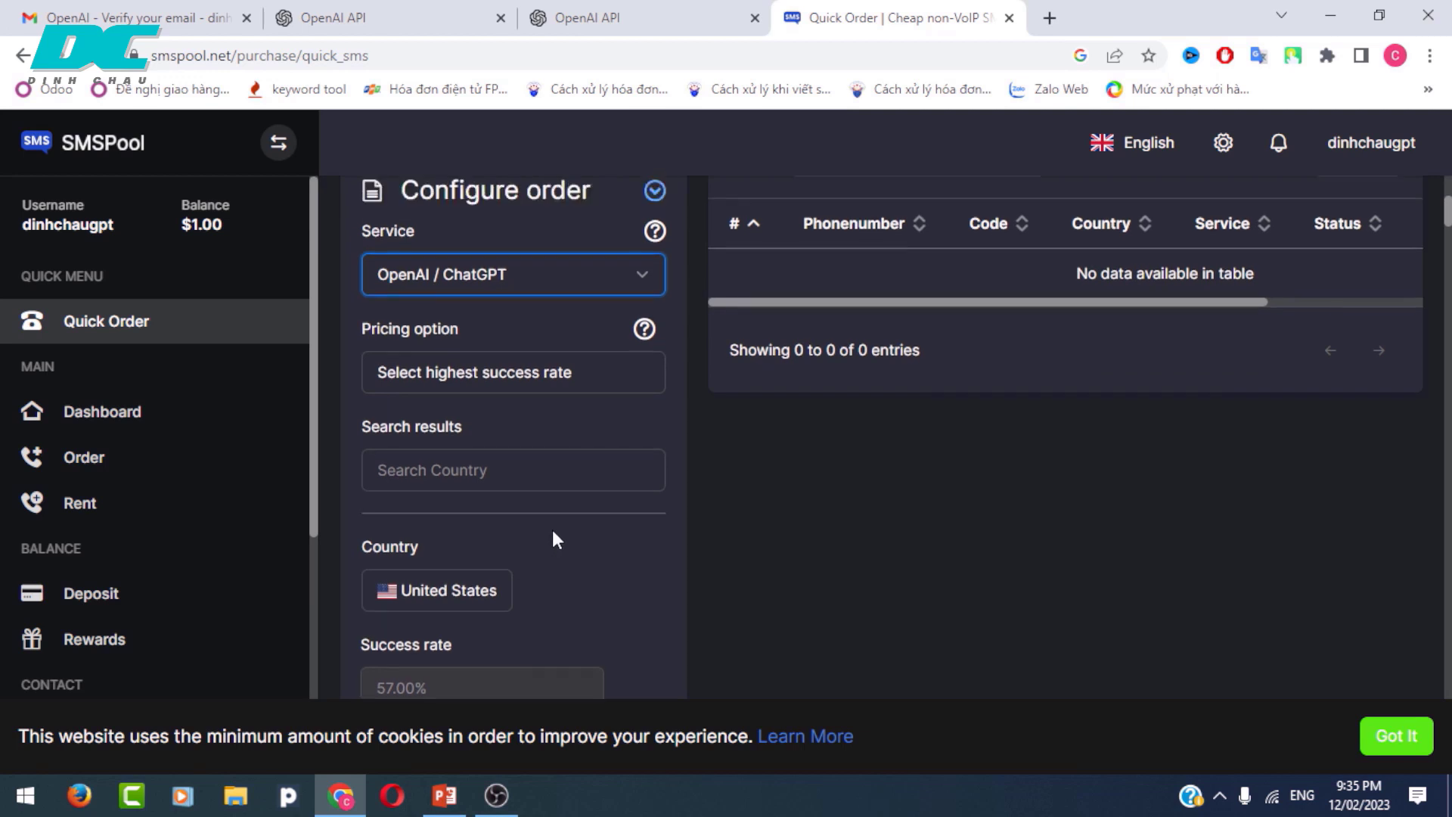
pyautogui.scroll(-1, 560, 495)
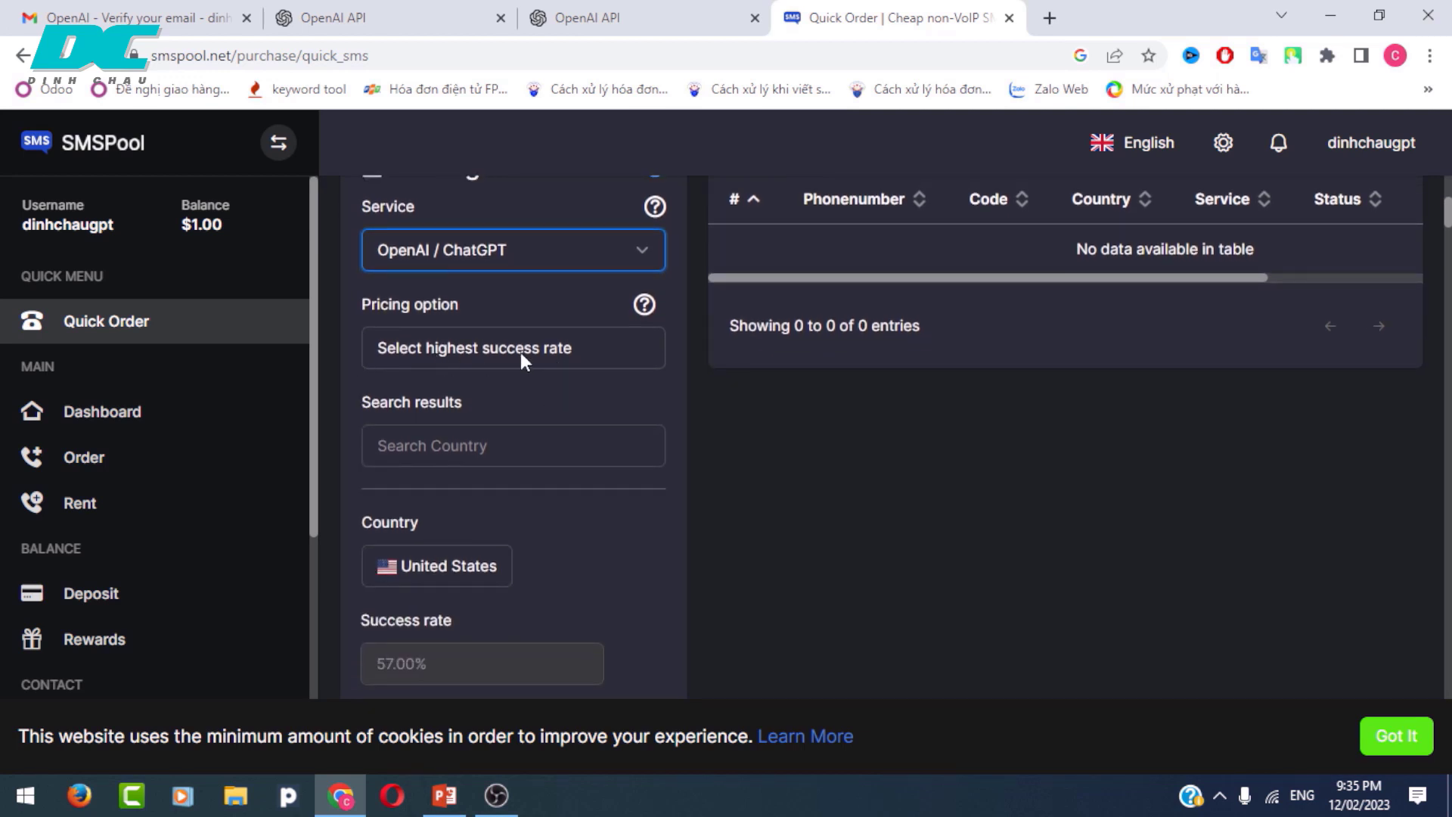
pyautogui.scroll(1, 522, 356)
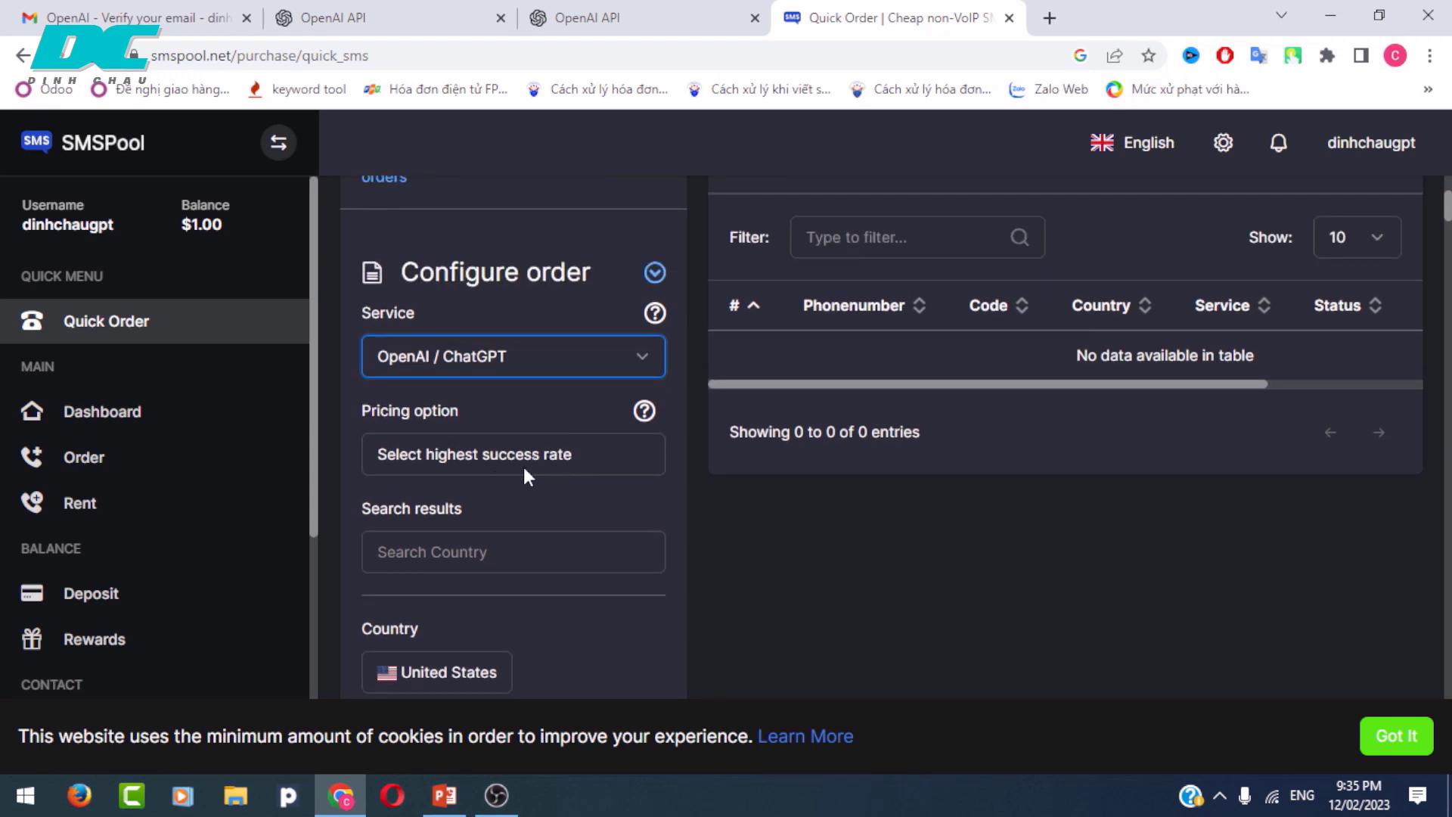
pyautogui.scroll(-2, 532, 533)
pyautogui.scroll(2, 563, 407)
pyautogui.click(558, 463)
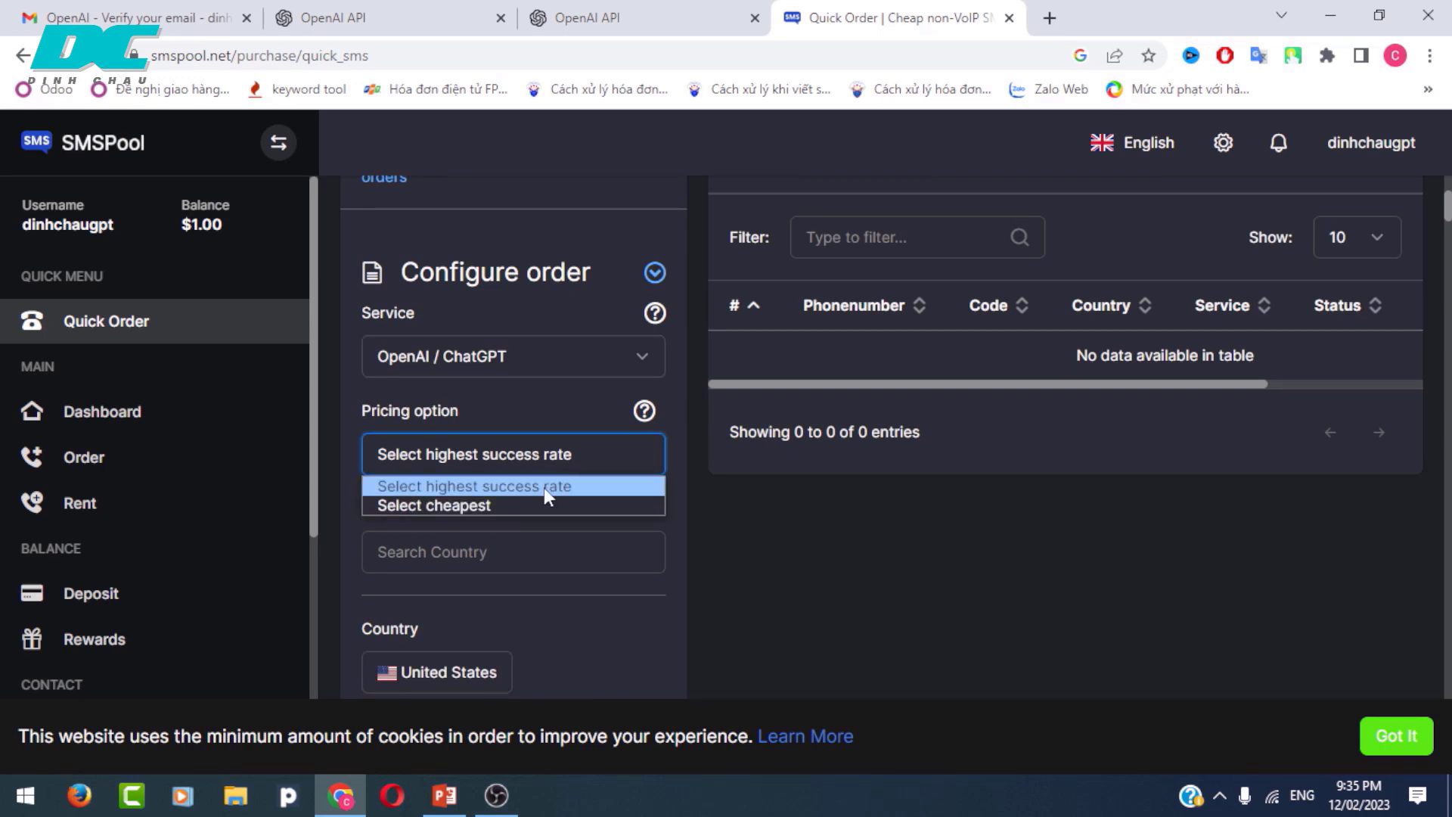
pyautogui.click(681, 510)
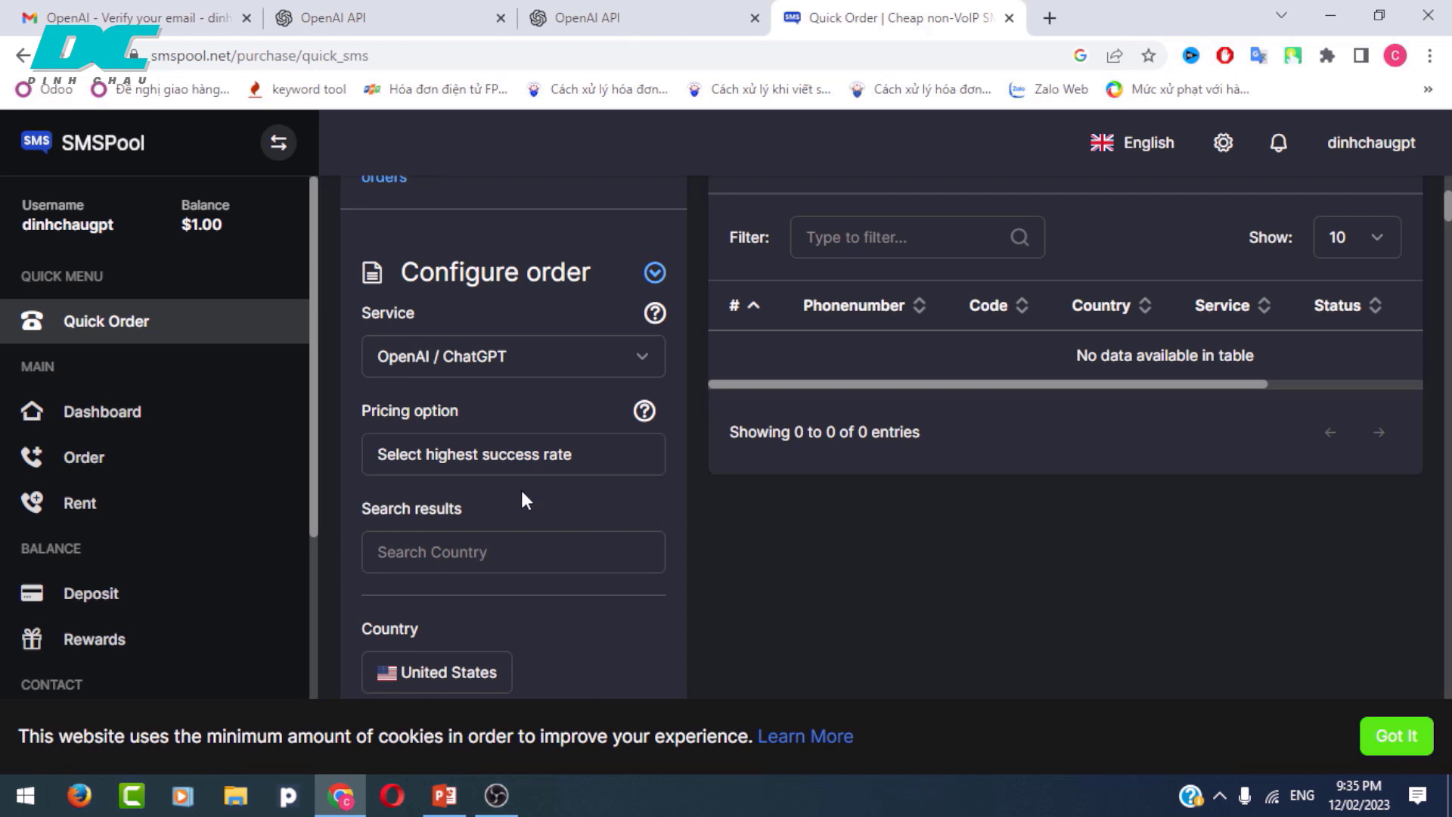
pyautogui.click(542, 456)
pyautogui.click(550, 481)
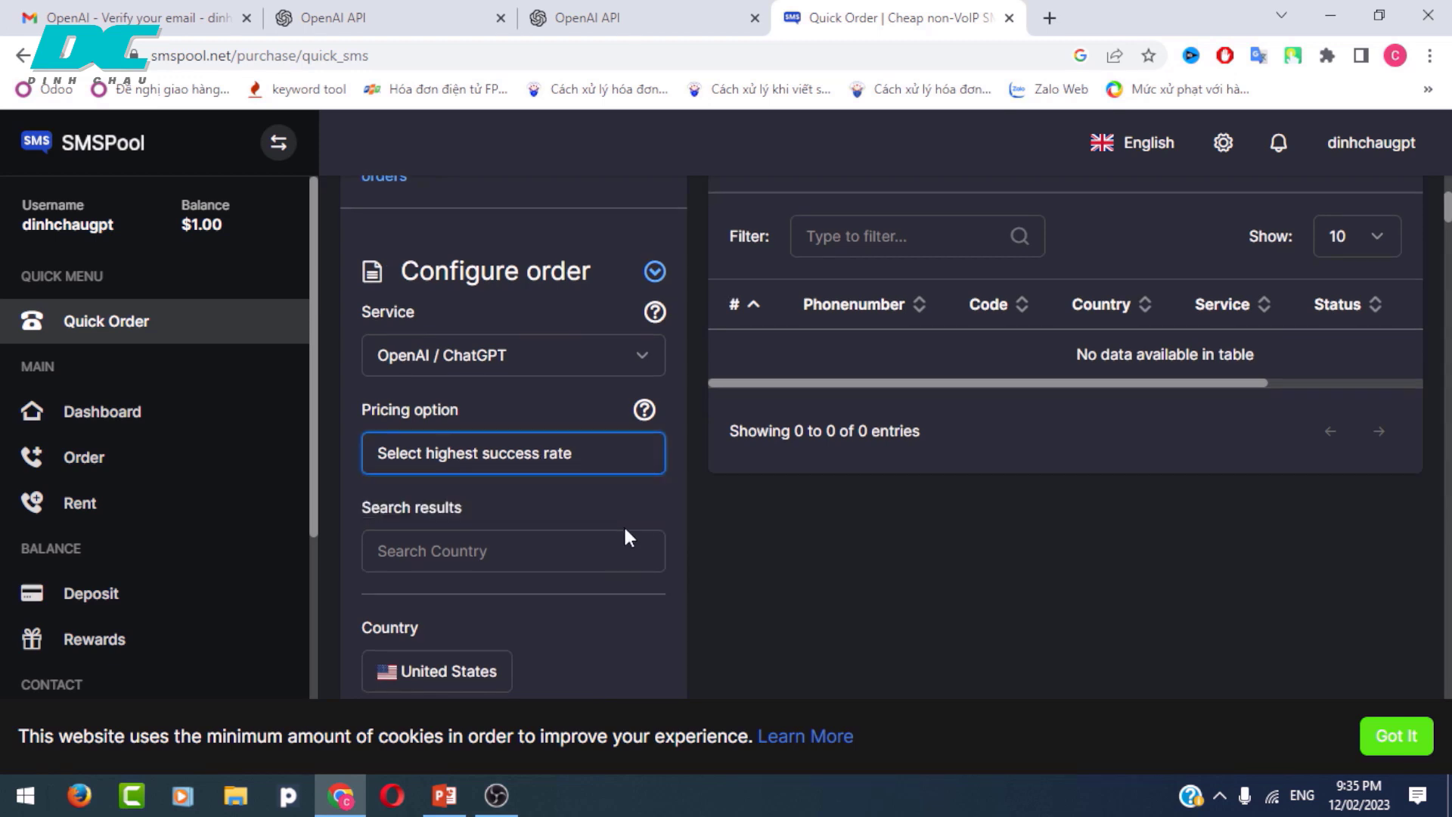
pyautogui.scroll(-1, 613, 469)
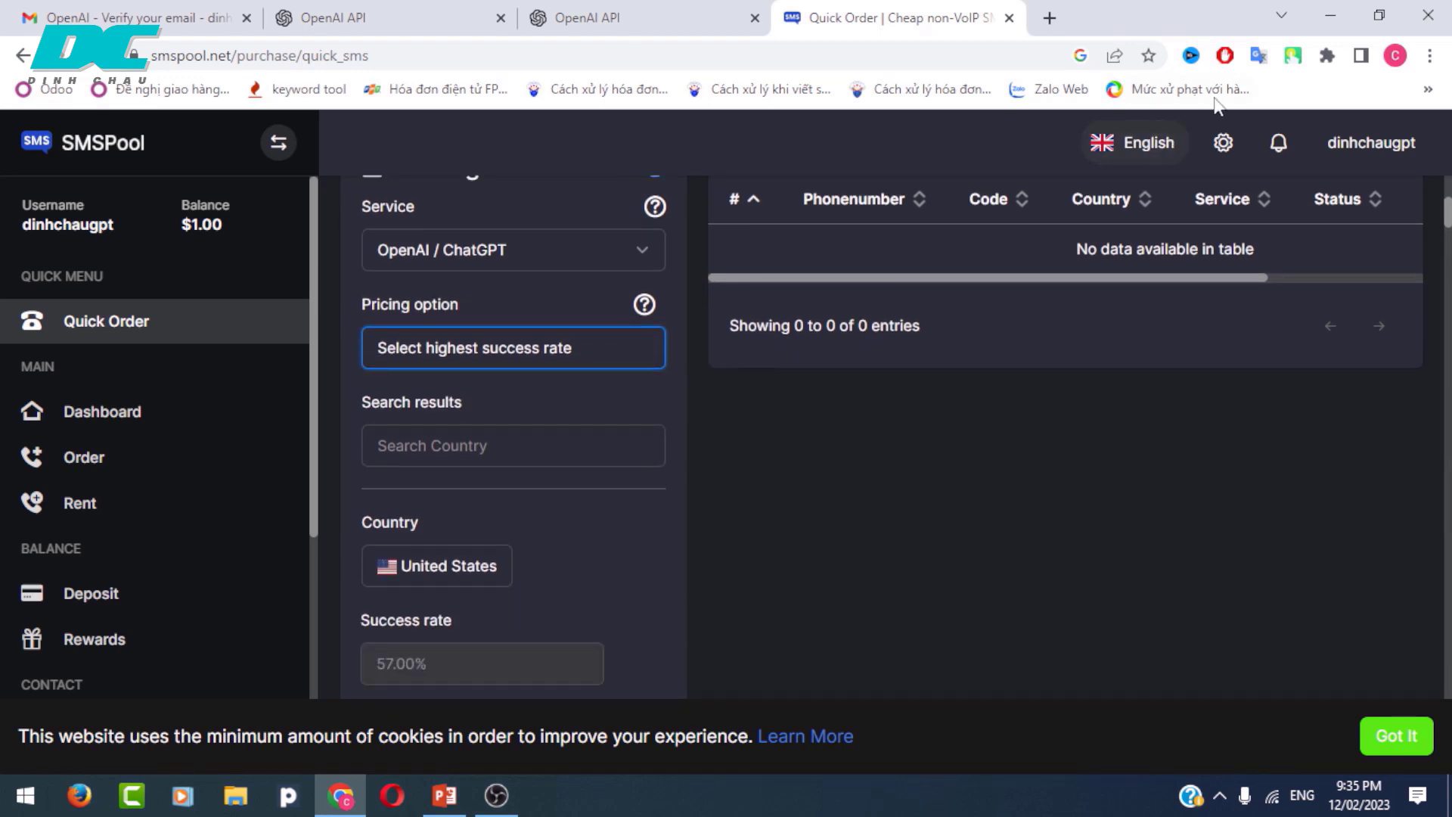
# Translate the Quick Order page to Vietnamese and glance at the pricing choices without changing them
pyautogui.click(1257, 57)
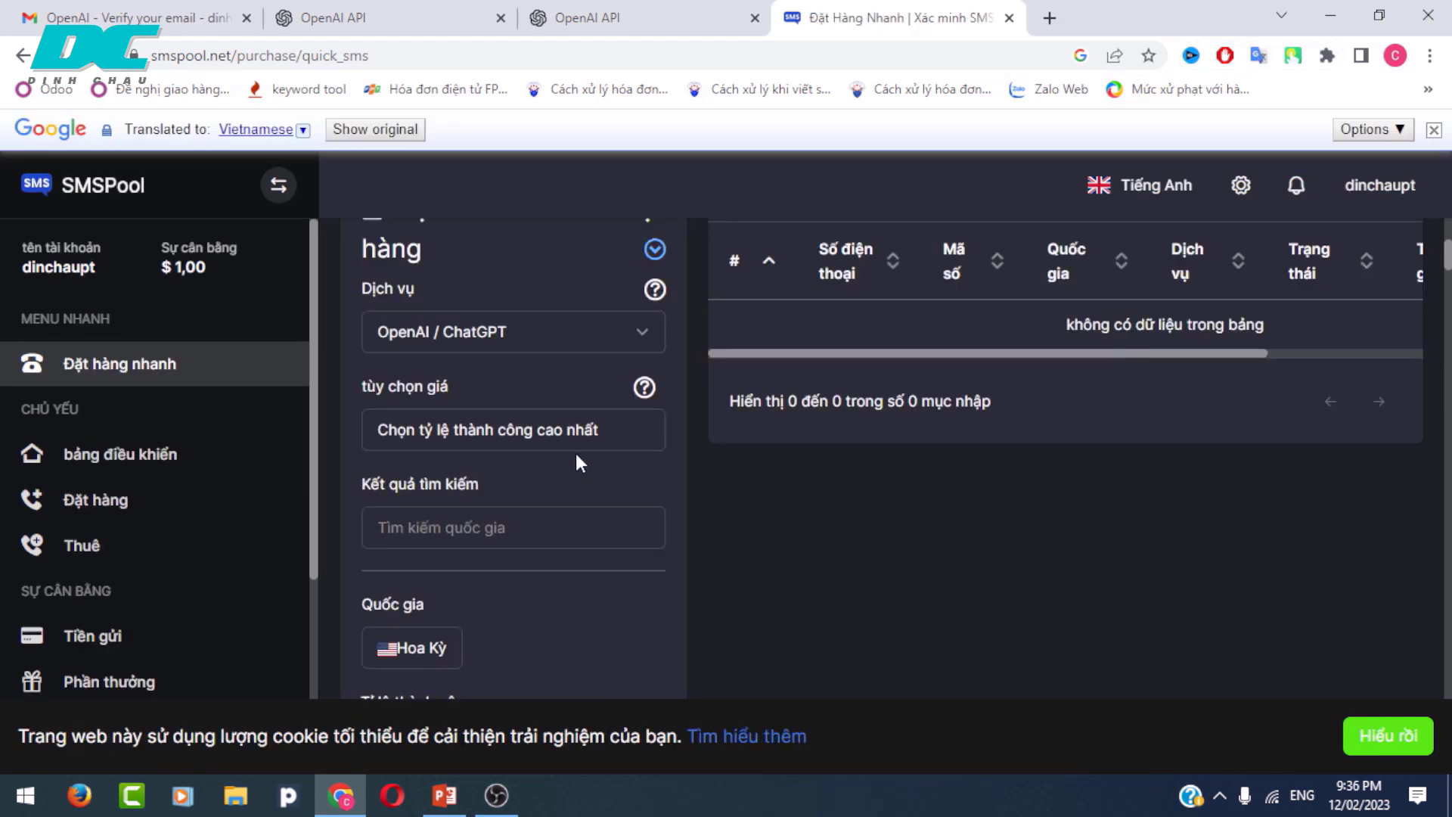
pyautogui.click(564, 437)
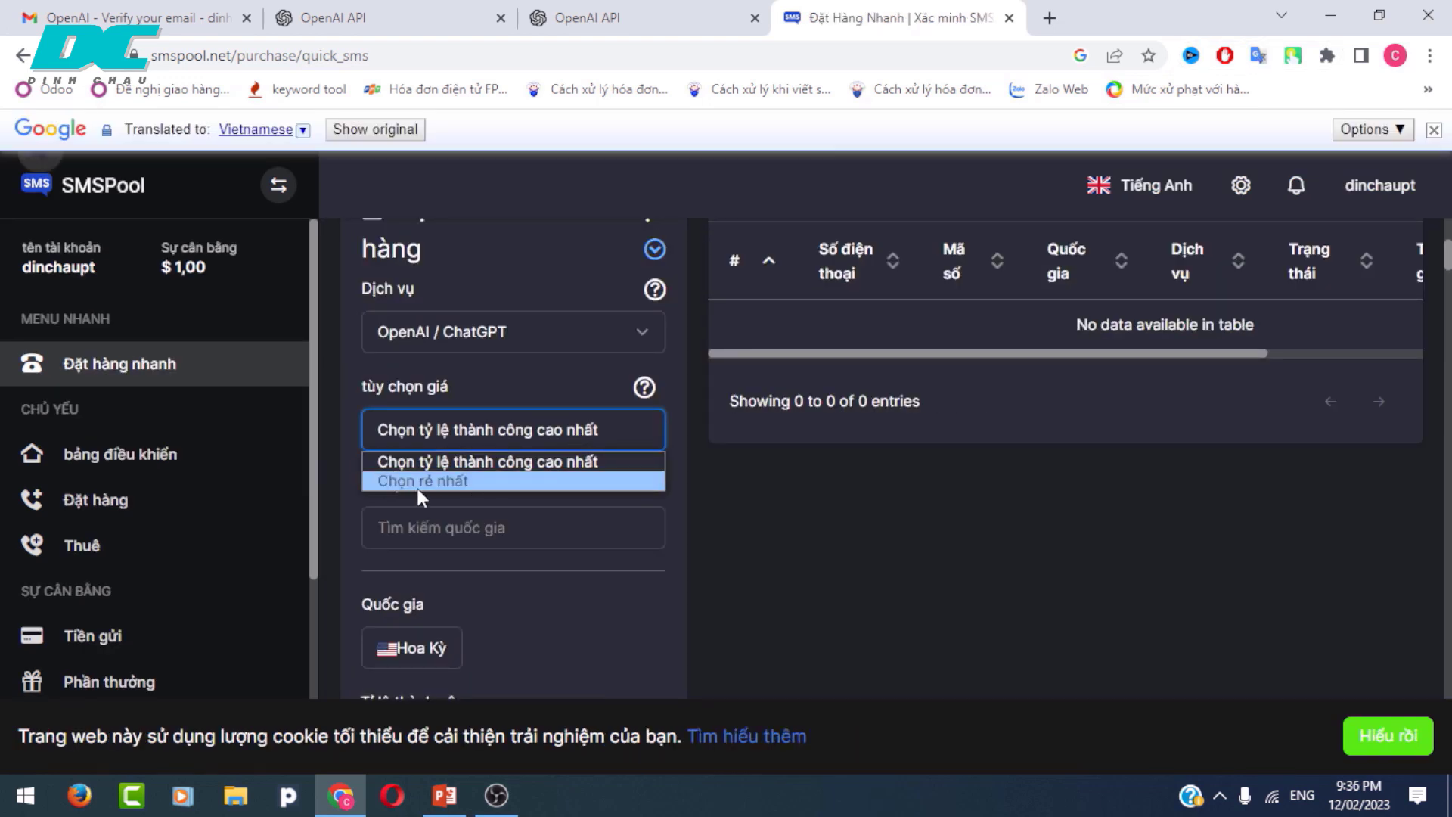
pyautogui.click(710, 470)
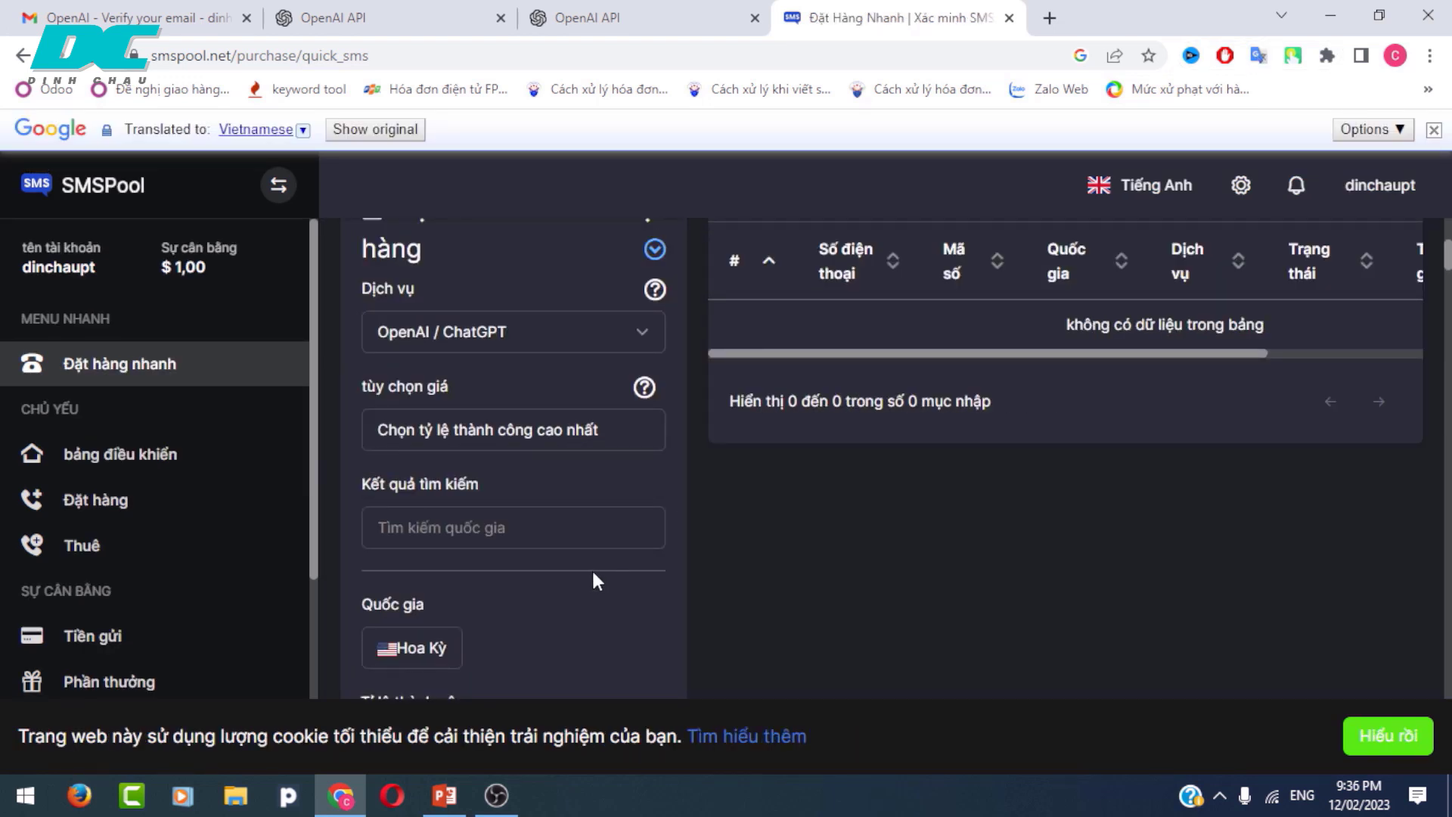
# Scroll to the country offers: Latvia at 52% success, 174 in stock, $0.5
pyautogui.scroll(-4, 594, 576)
pyautogui.scroll(-1, 589, 569)
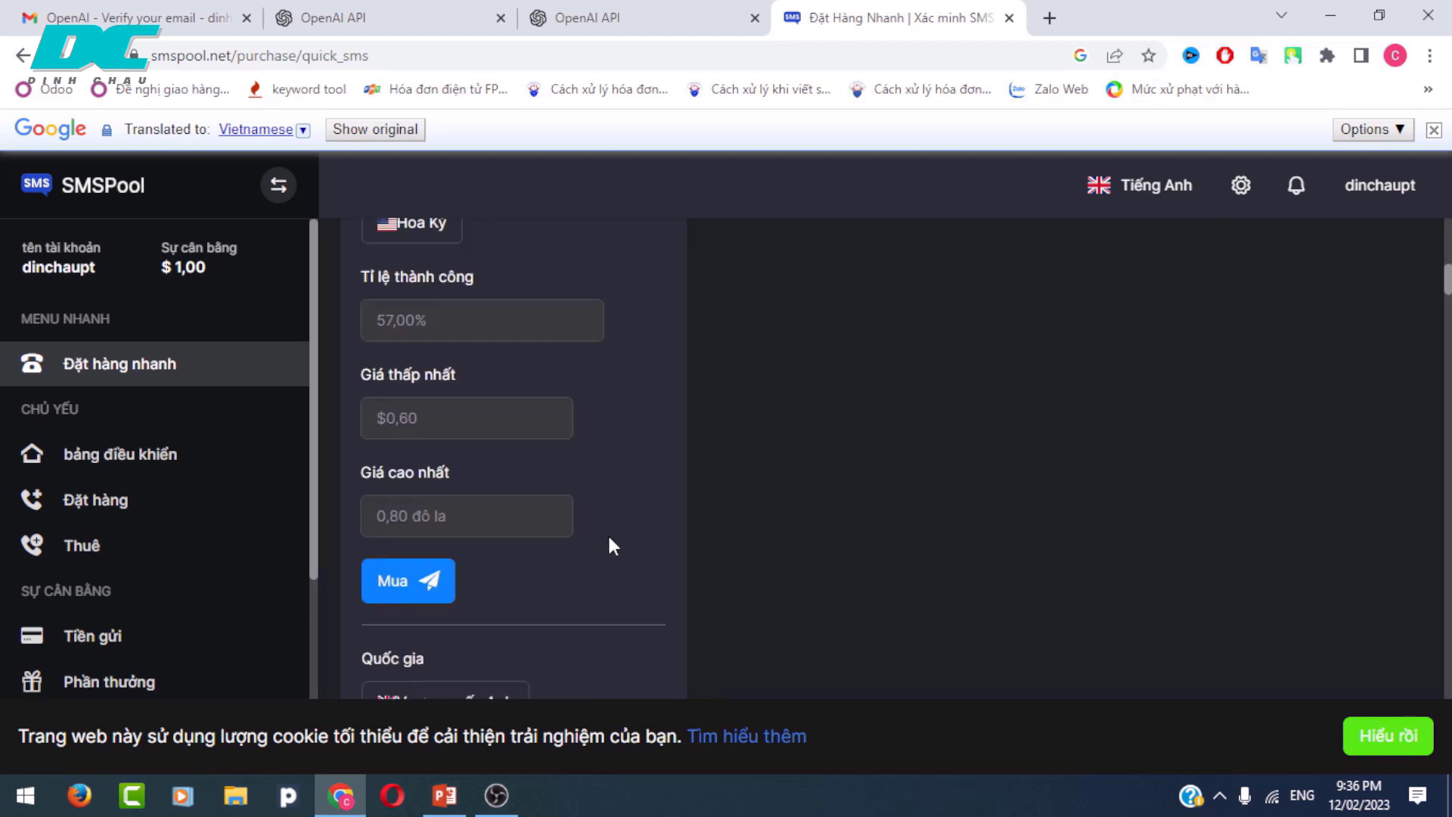
pyautogui.scroll(-5, 626, 444)
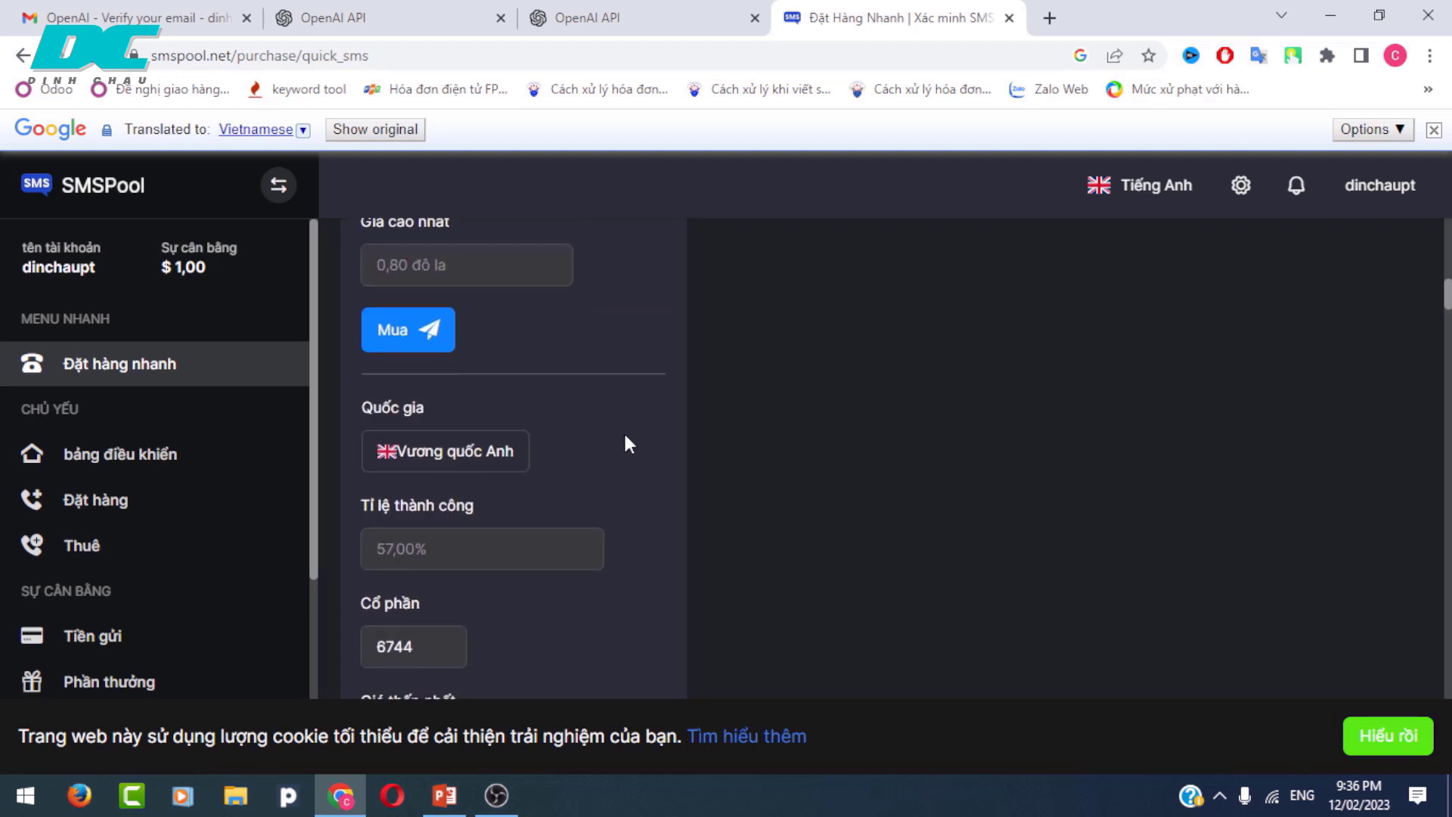
pyautogui.scroll(-1, 626, 443)
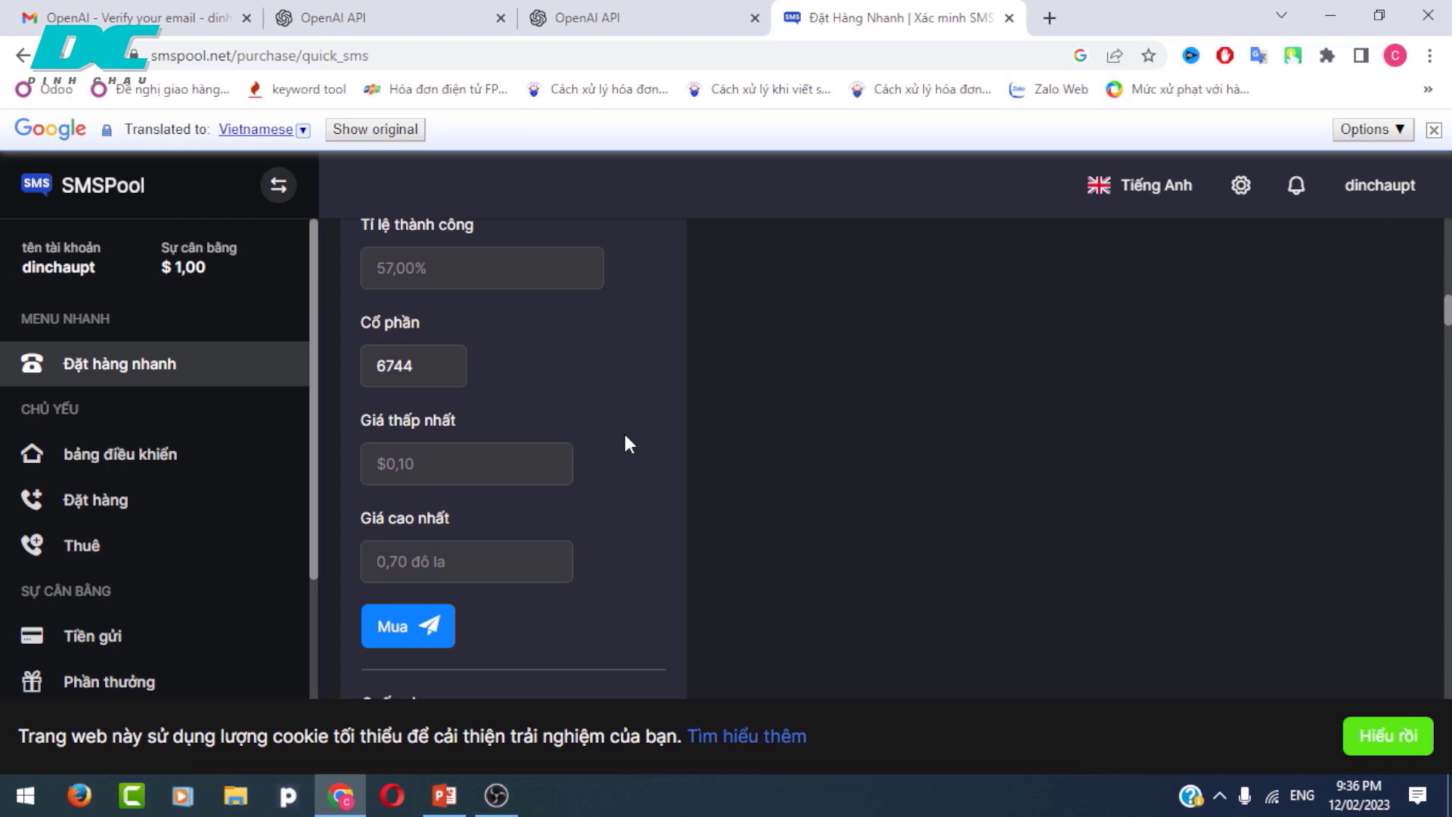
pyautogui.scroll(-4, 626, 443)
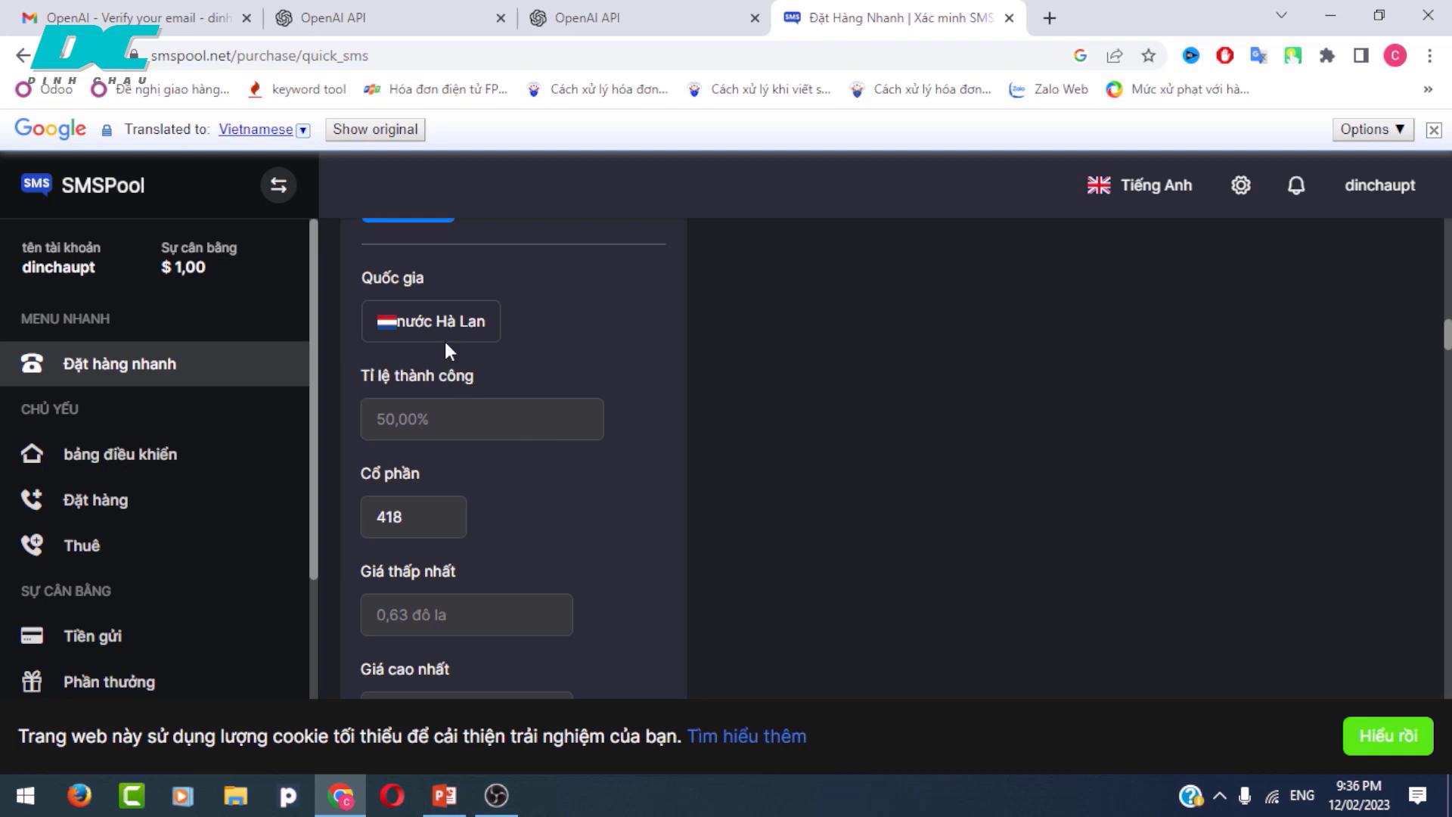
pyautogui.scroll(-2, 552, 587)
pyautogui.scroll(-1, 552, 588)
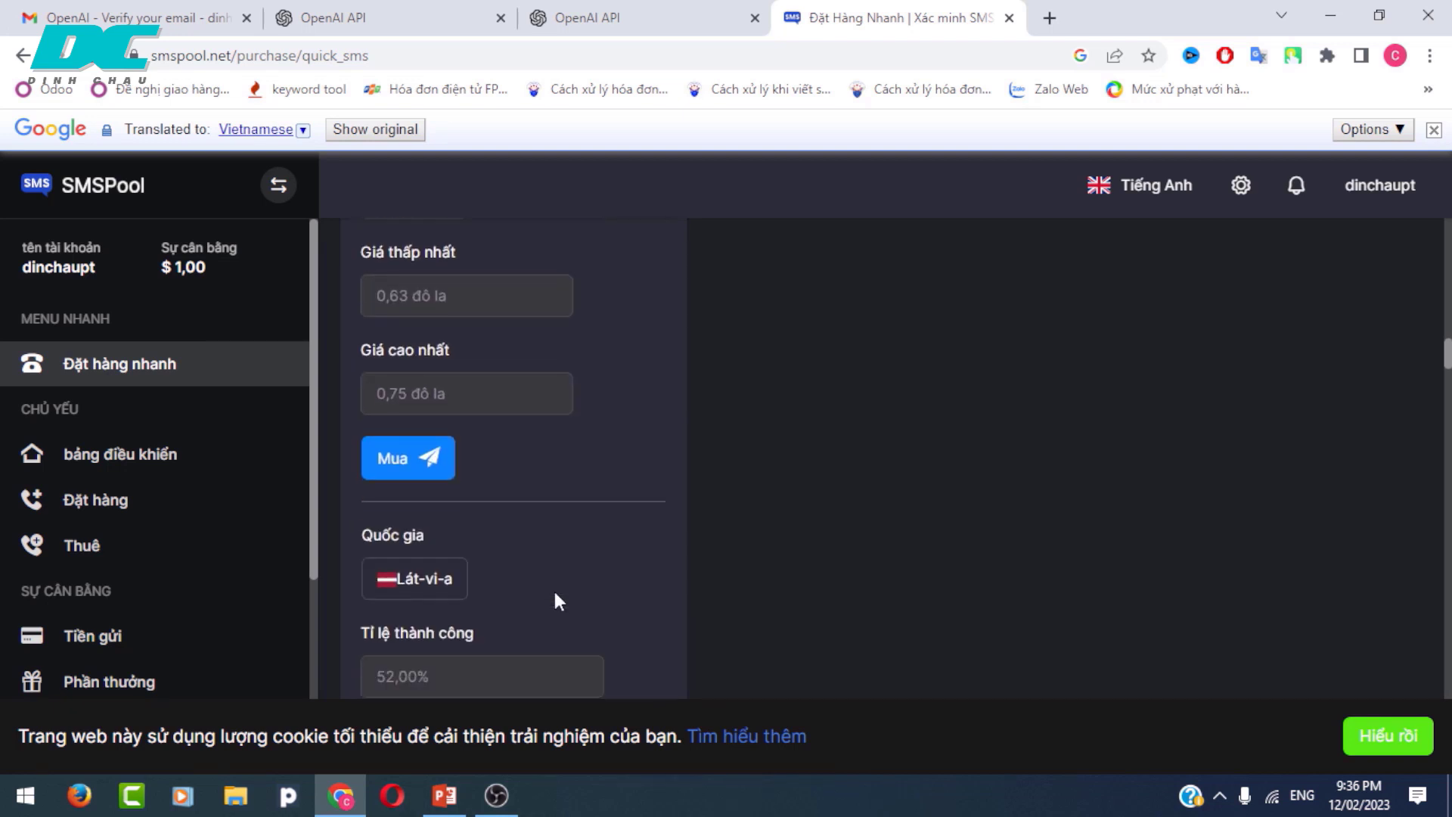
pyautogui.scroll(-1, 482, 601)
pyautogui.scroll(-1, 483, 601)
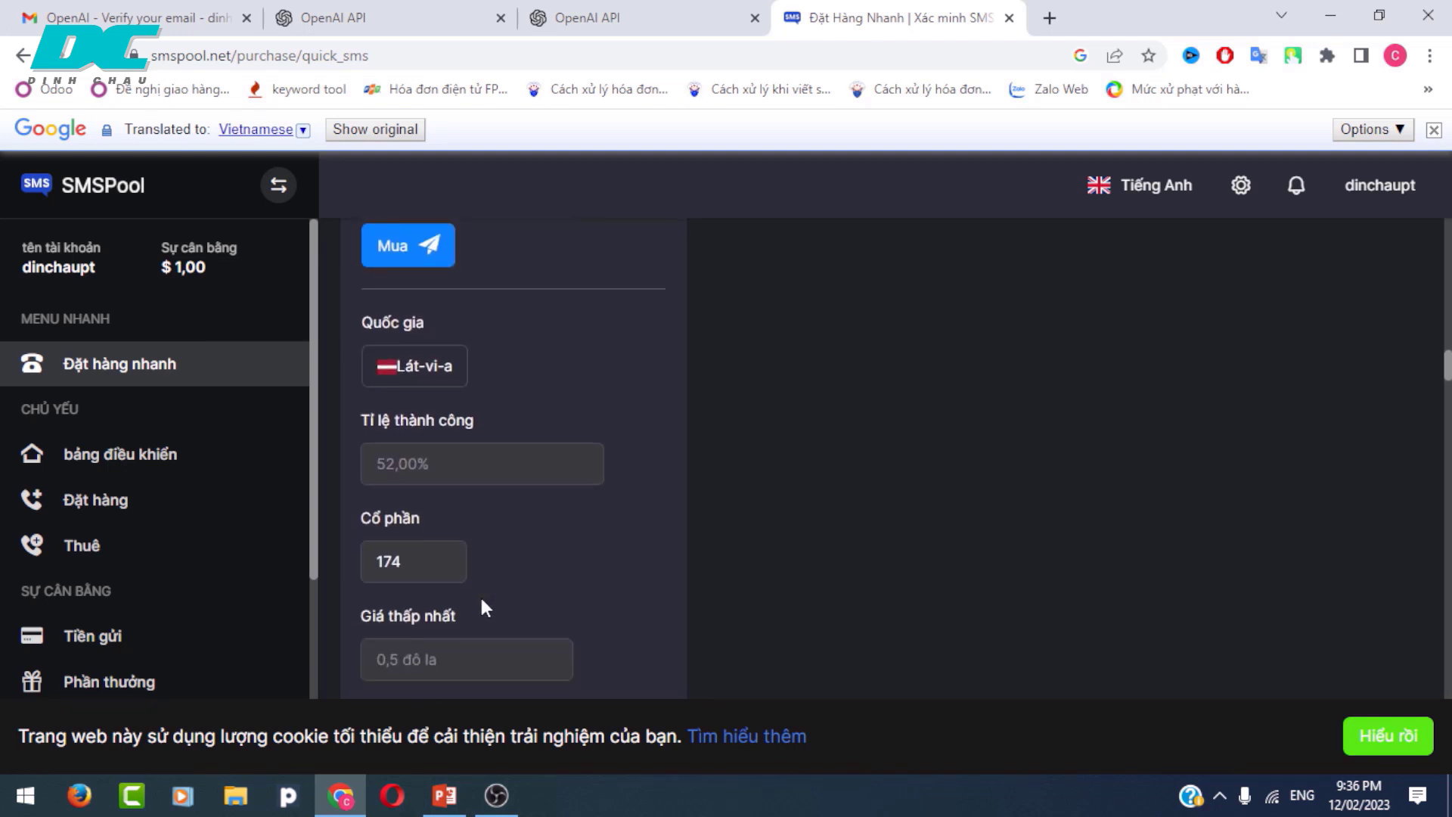
pyautogui.scroll(-1, 482, 601)
pyautogui.scroll(-1, 482, 601)
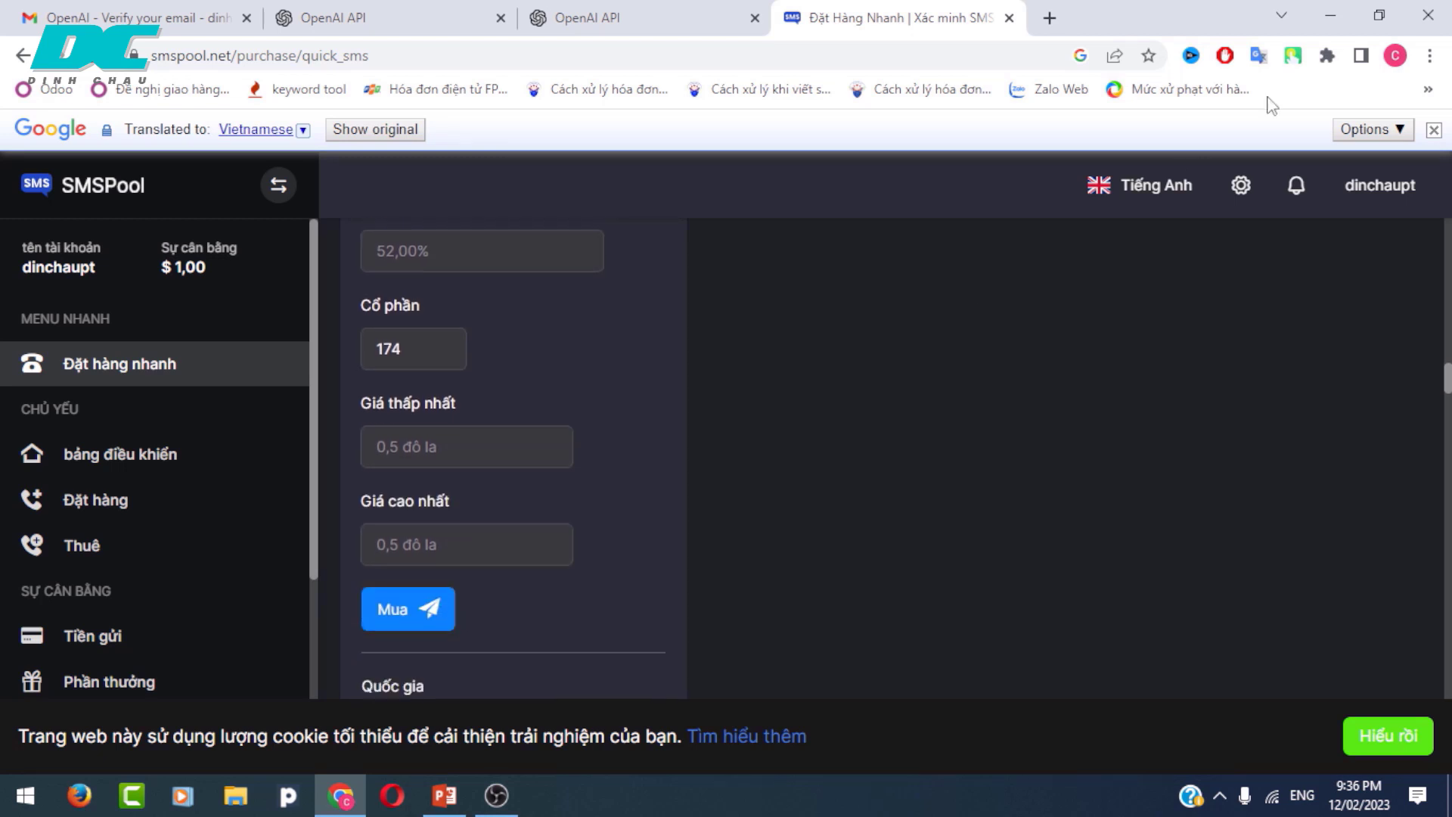
# In a new tab, search 'openai supported countries' and find Latvia on OpenAI's list
pyautogui.click(1049, 17)
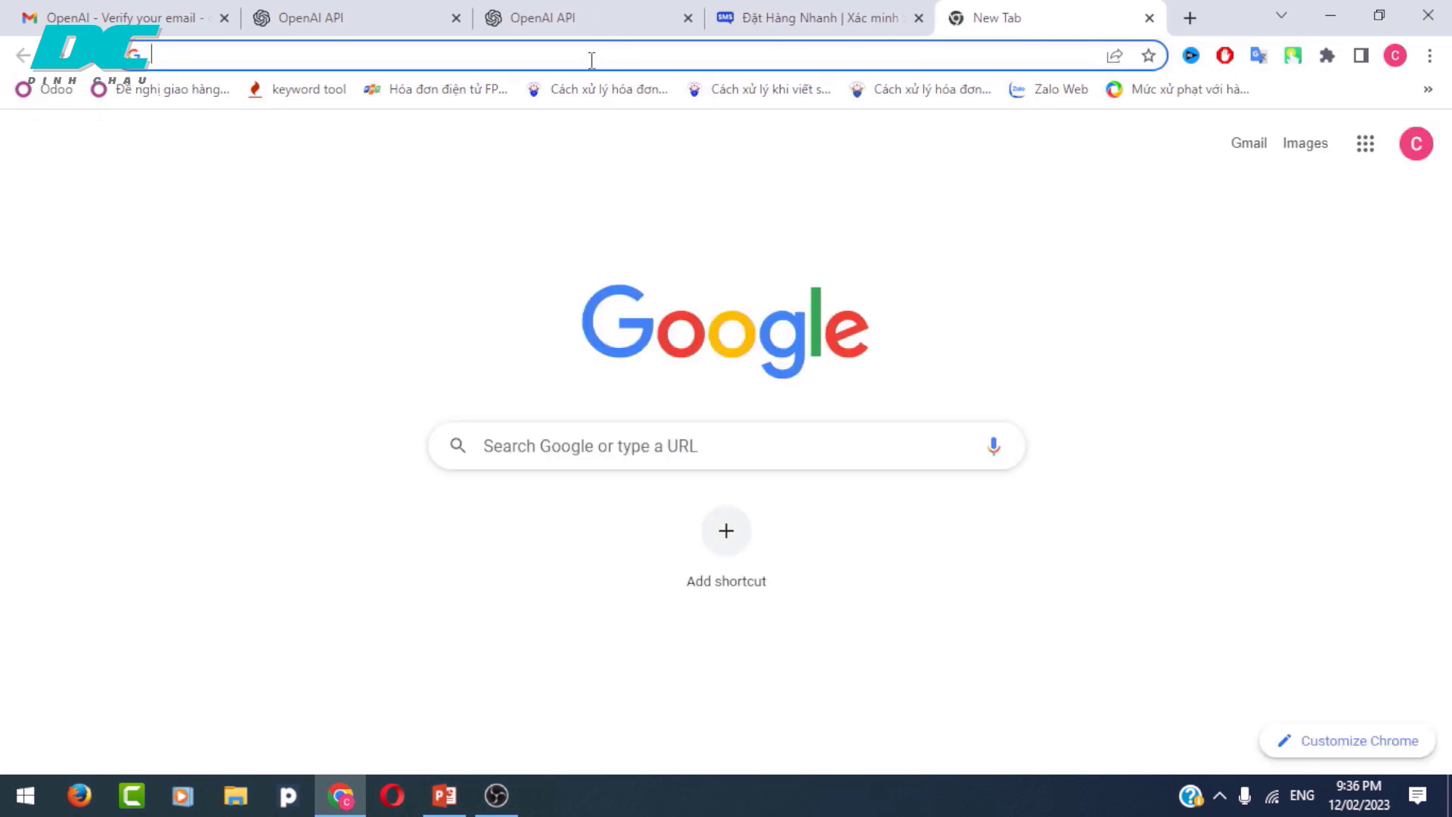
pyautogui.write('open')
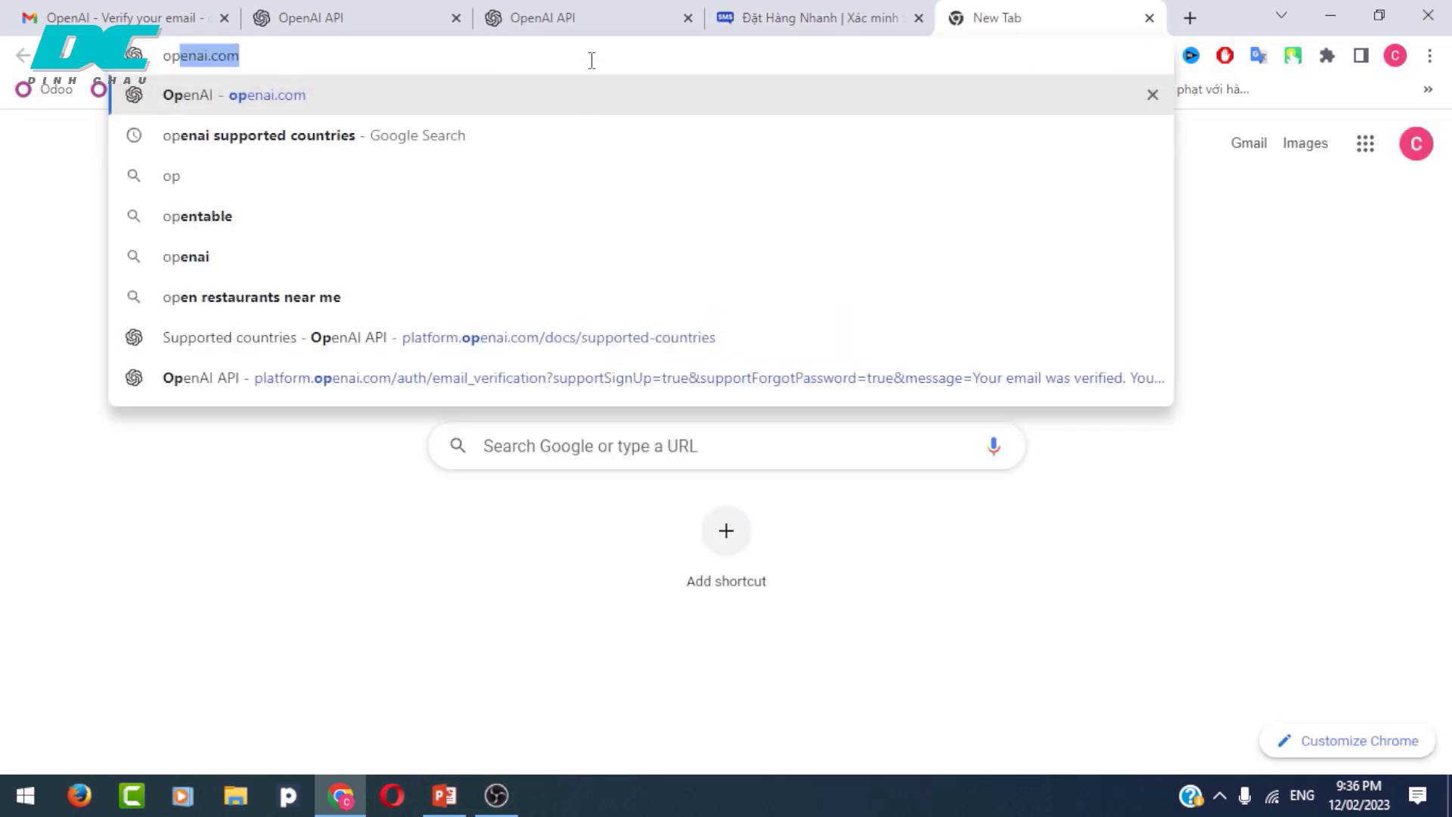
pyautogui.write('ai s')
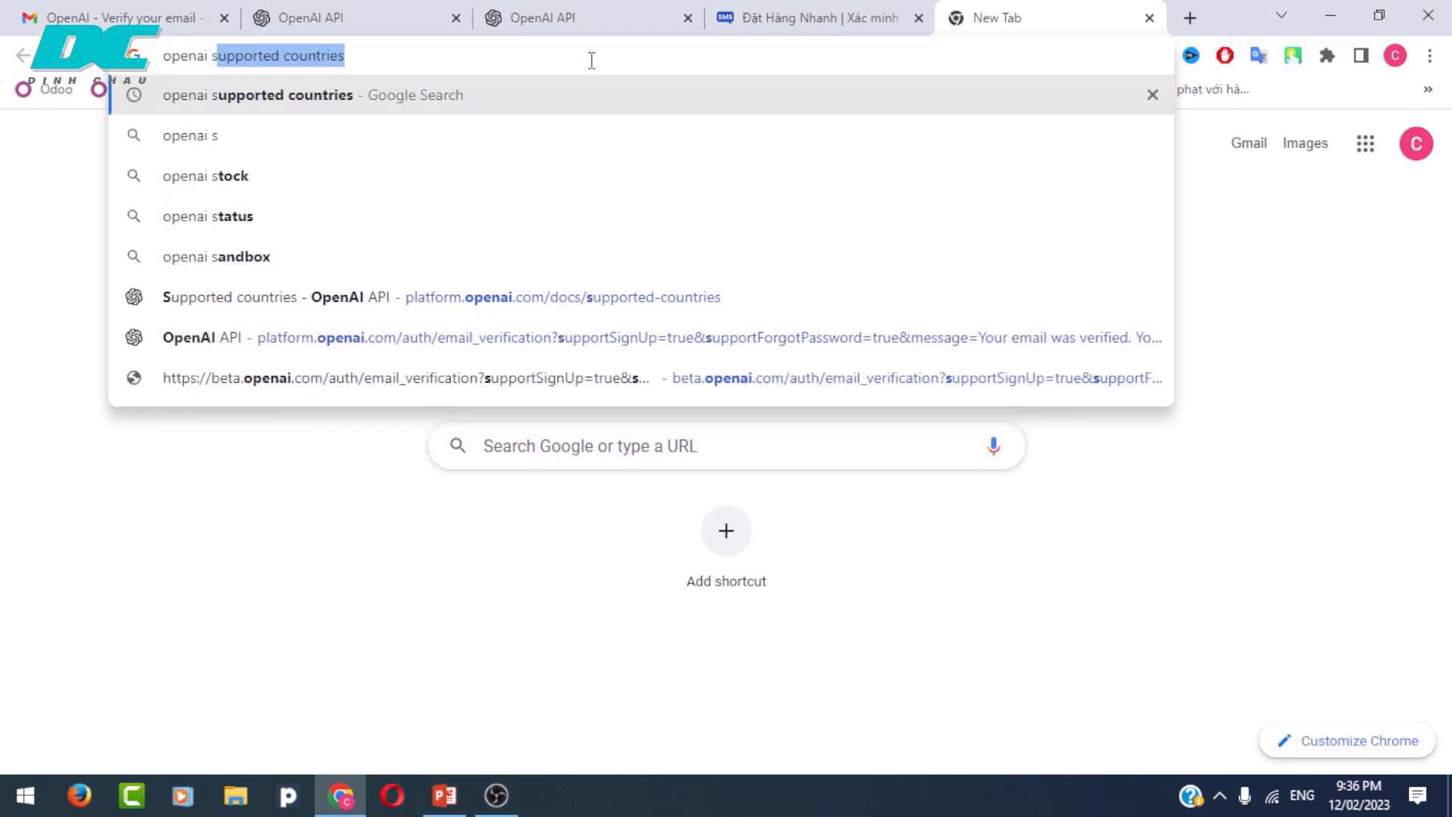
pyautogui.press('Return')
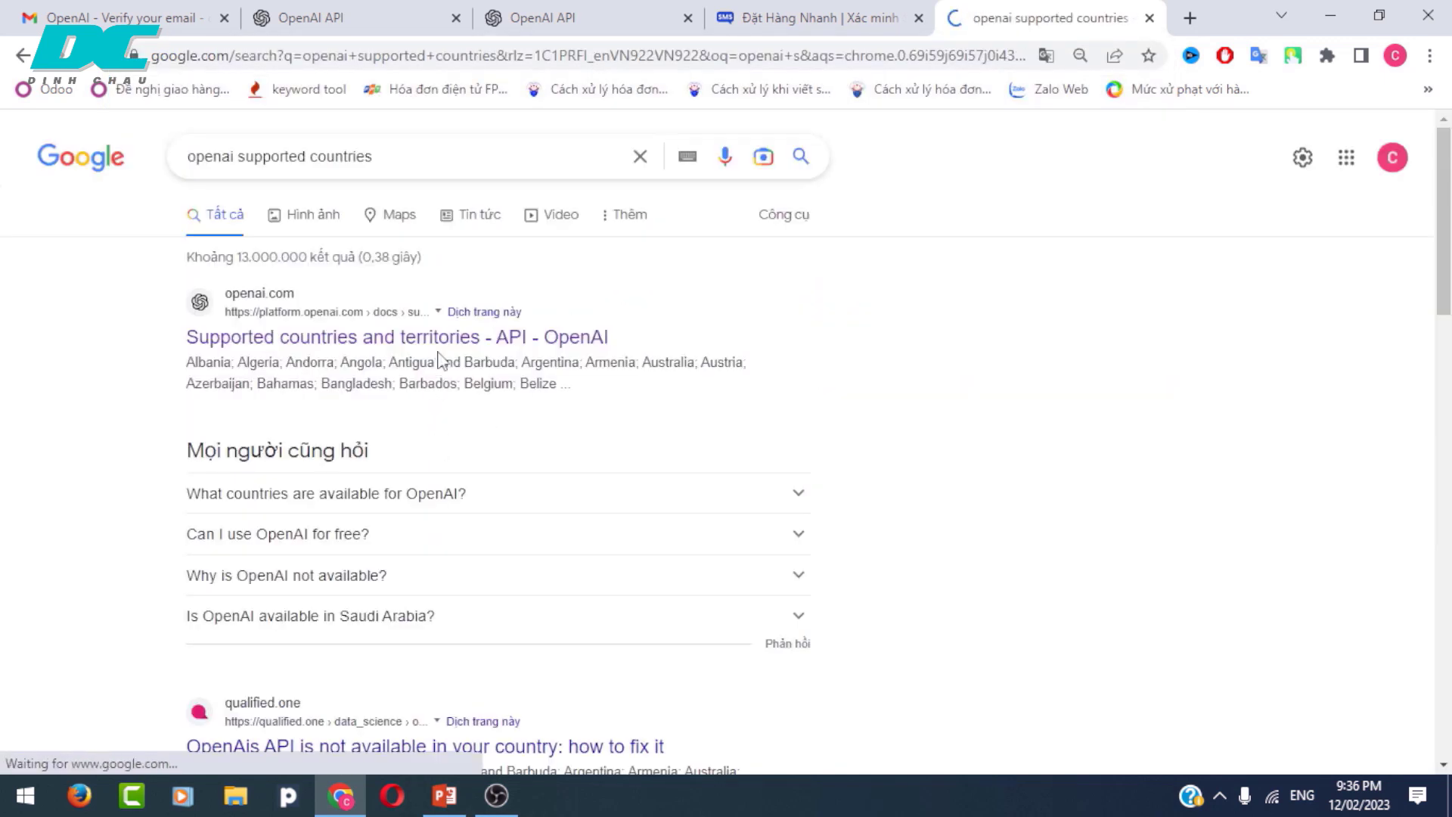
pyautogui.click(556, 371)
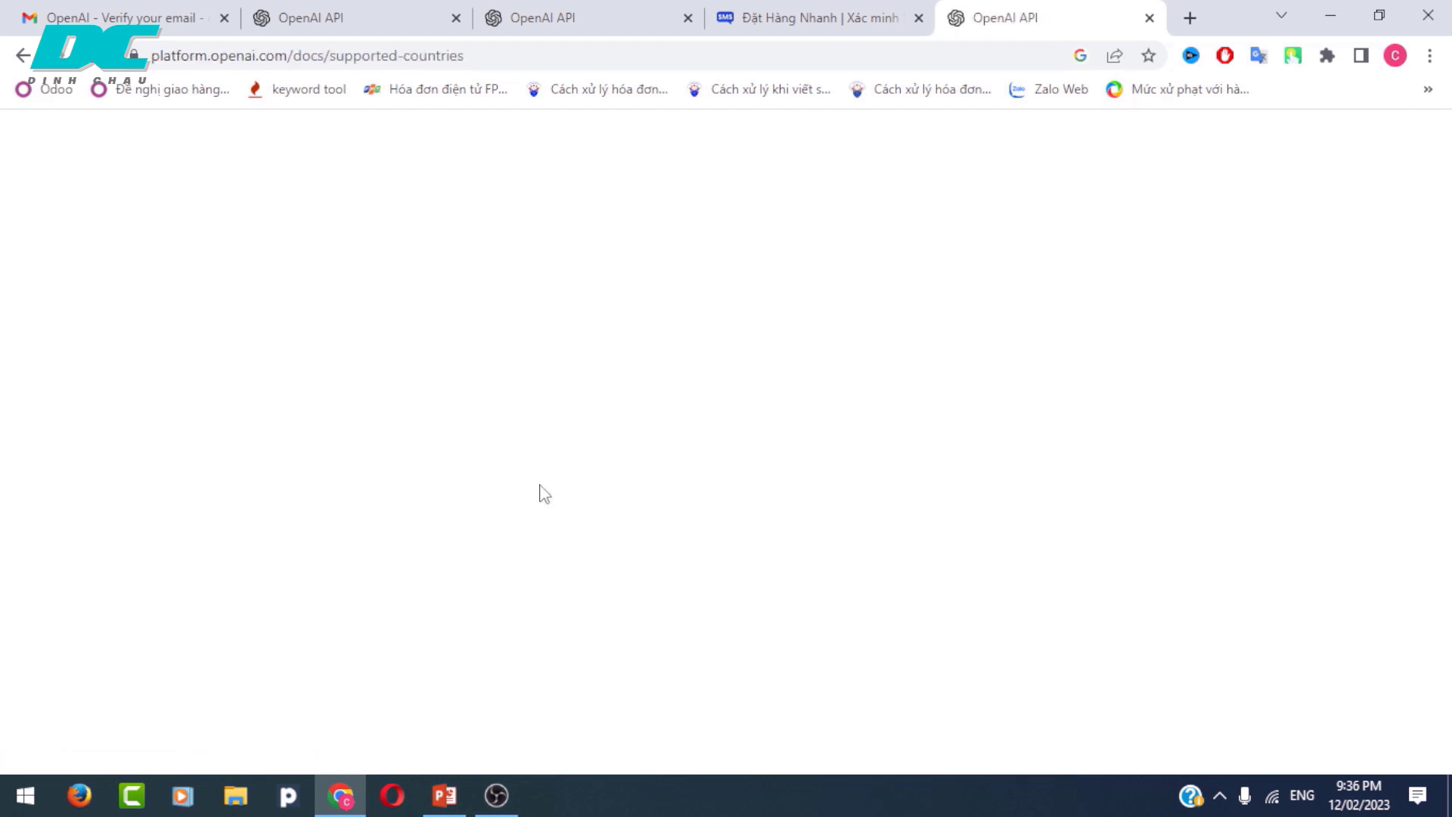
pyautogui.scroll(-20, 541, 493)
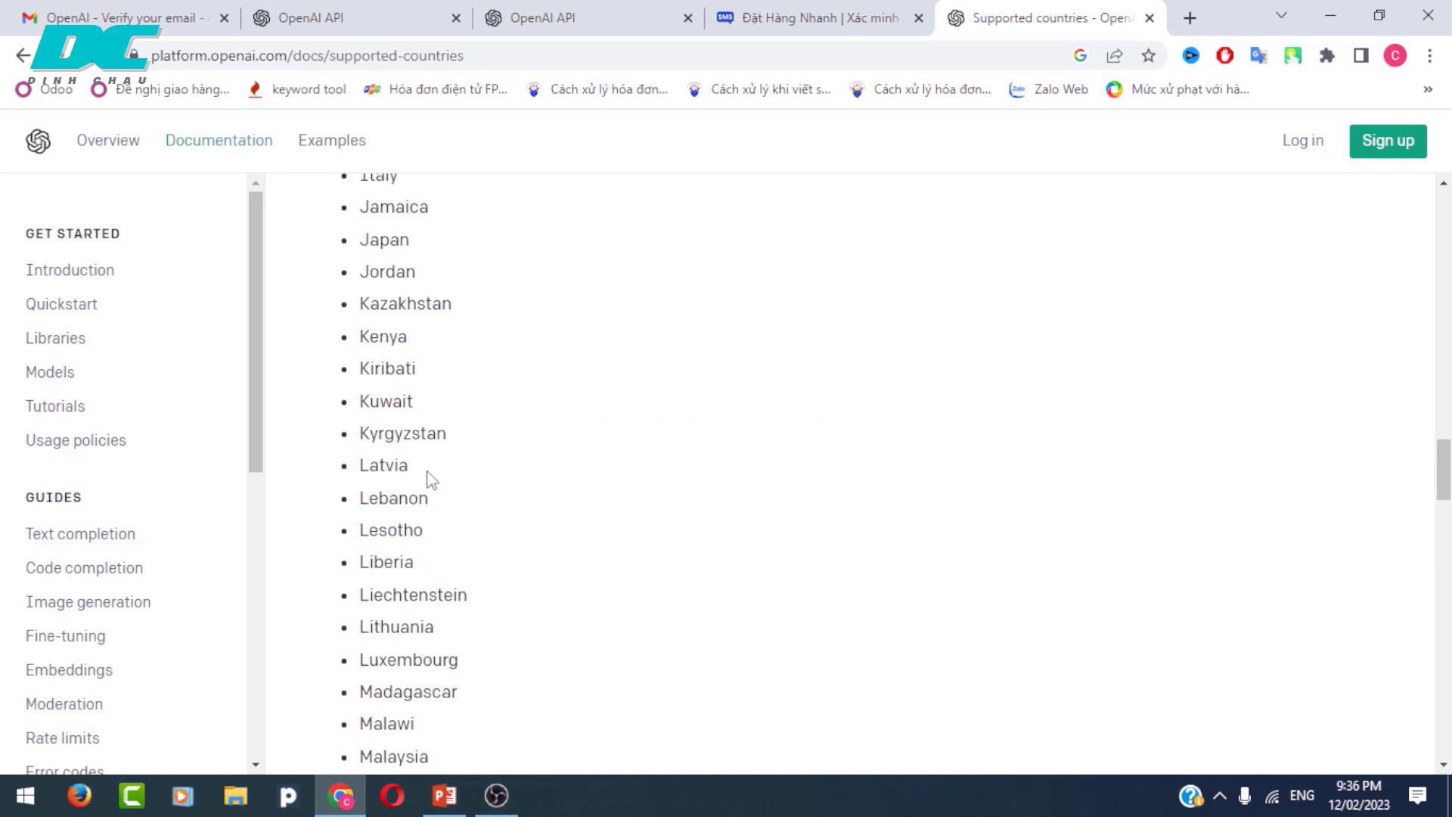
pyautogui.doubleClick(404, 470)
pyautogui.click(393, 459)
# Buy the Latvian OpenAI / ChatGPT number on SMSPool and select its digits
pyautogui.click(810, 30)
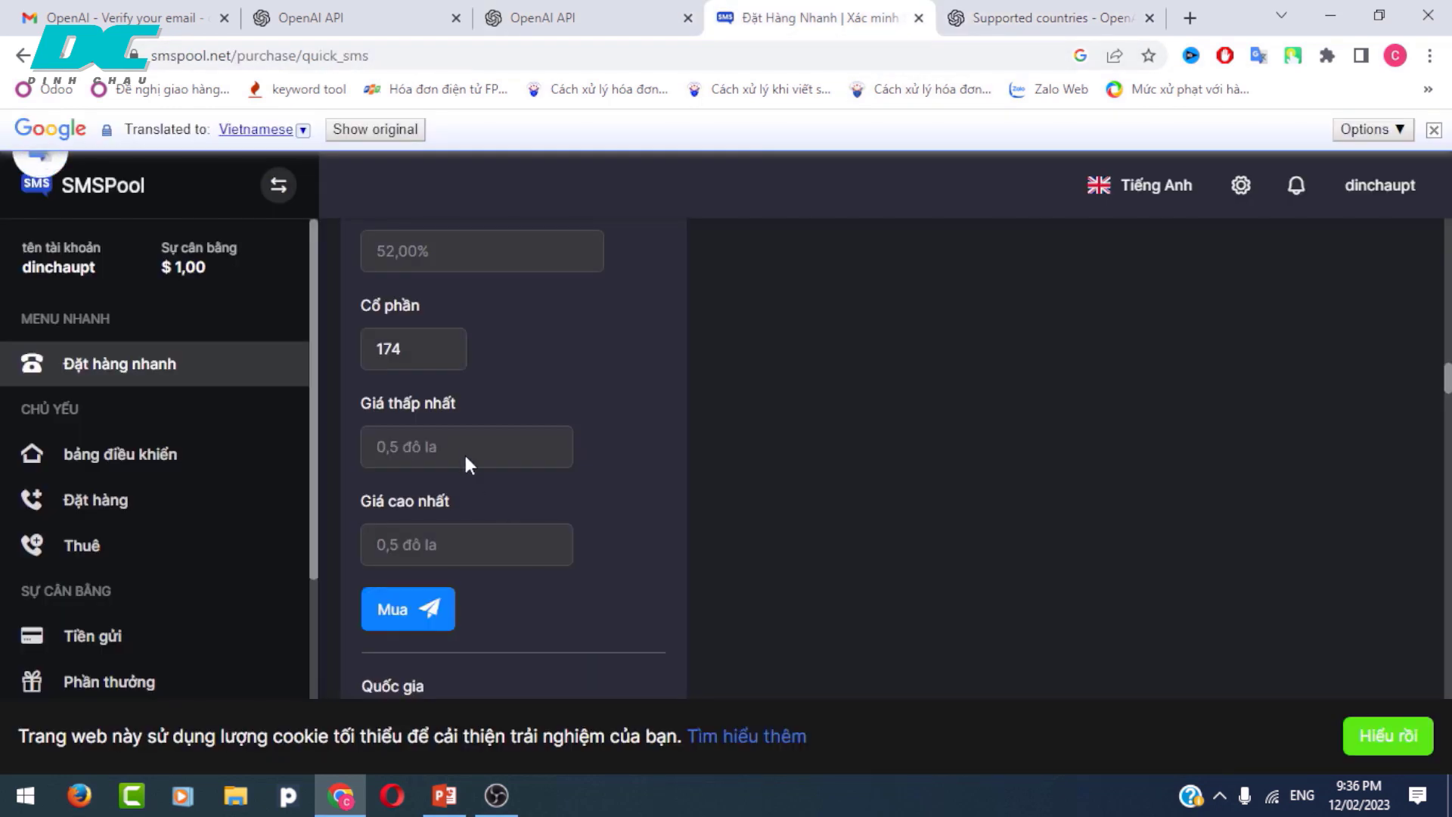
pyautogui.scroll(-5, 463, 446)
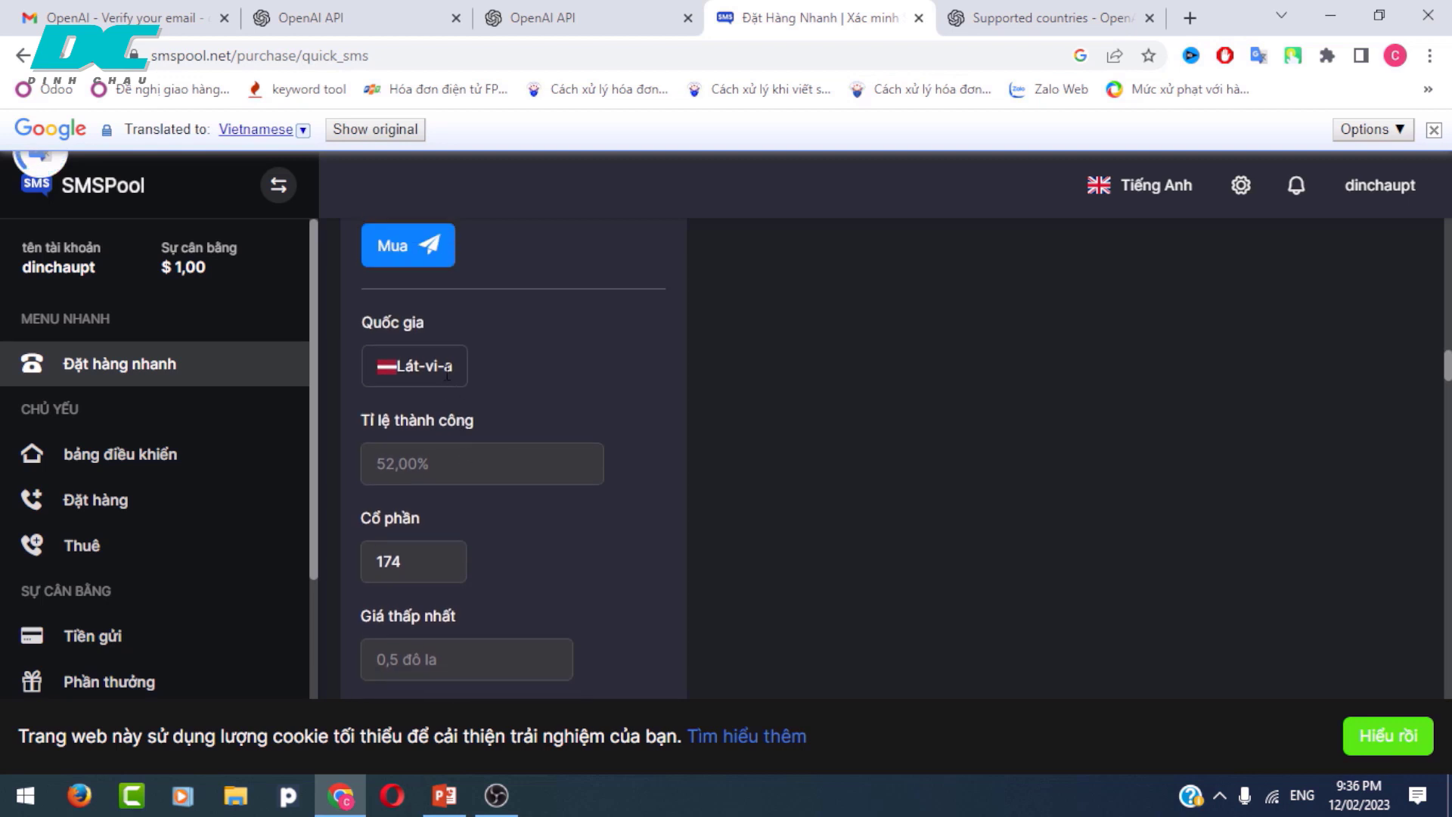
pyautogui.scroll(-3, 499, 433)
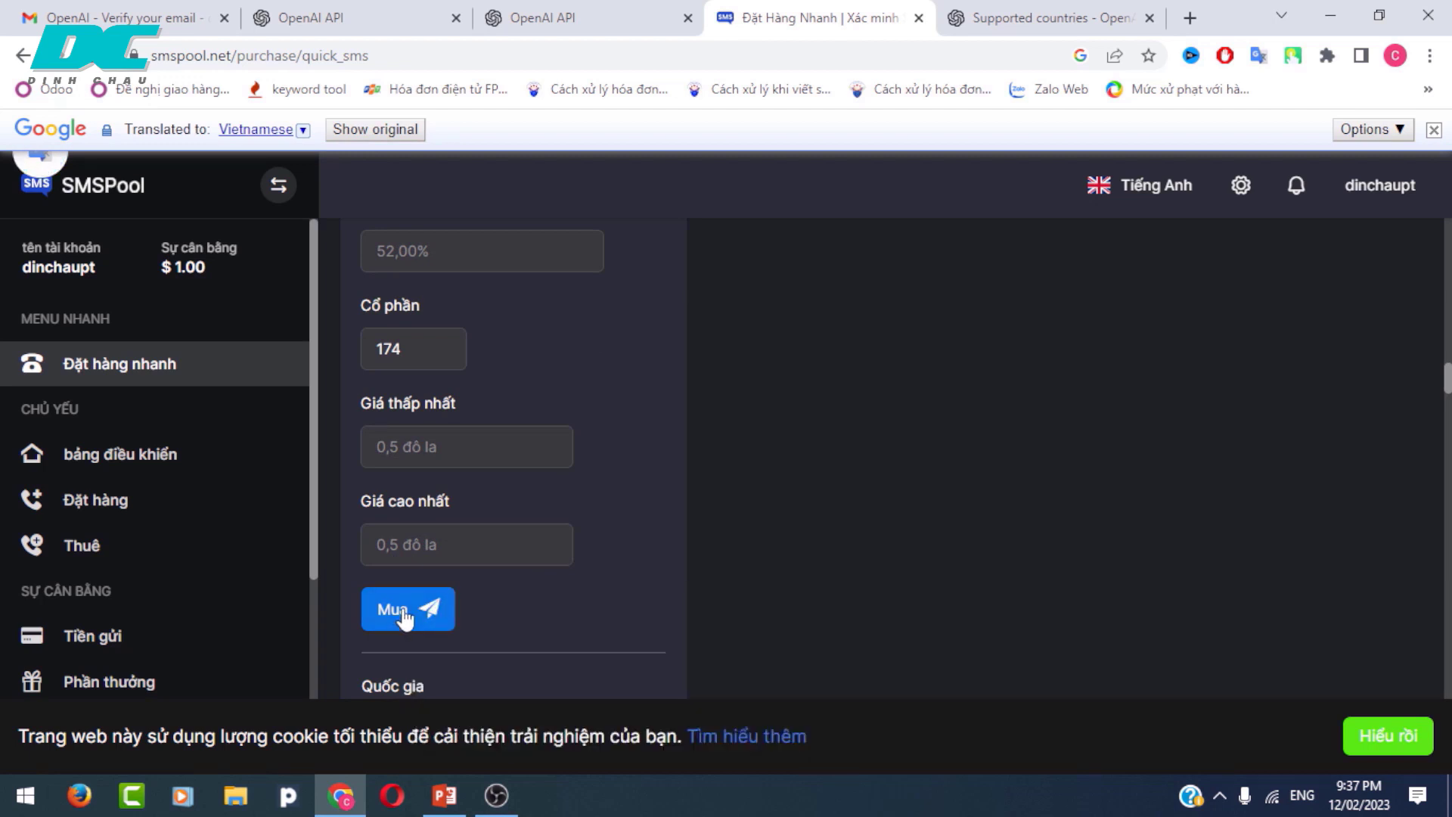
pyautogui.click(404, 617)
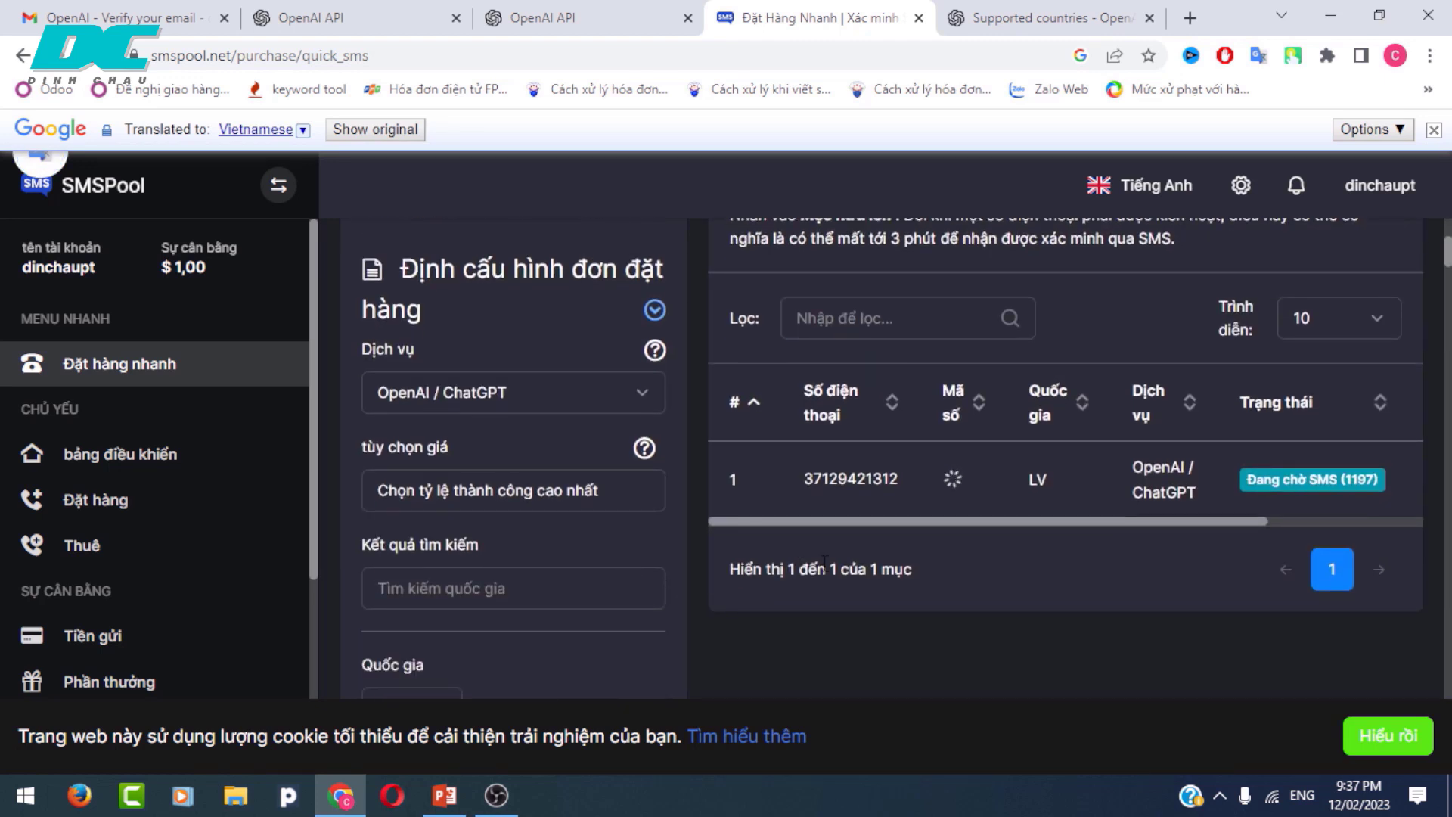
pyautogui.moveTo(900, 478); pyautogui.dragTo(823, 484)
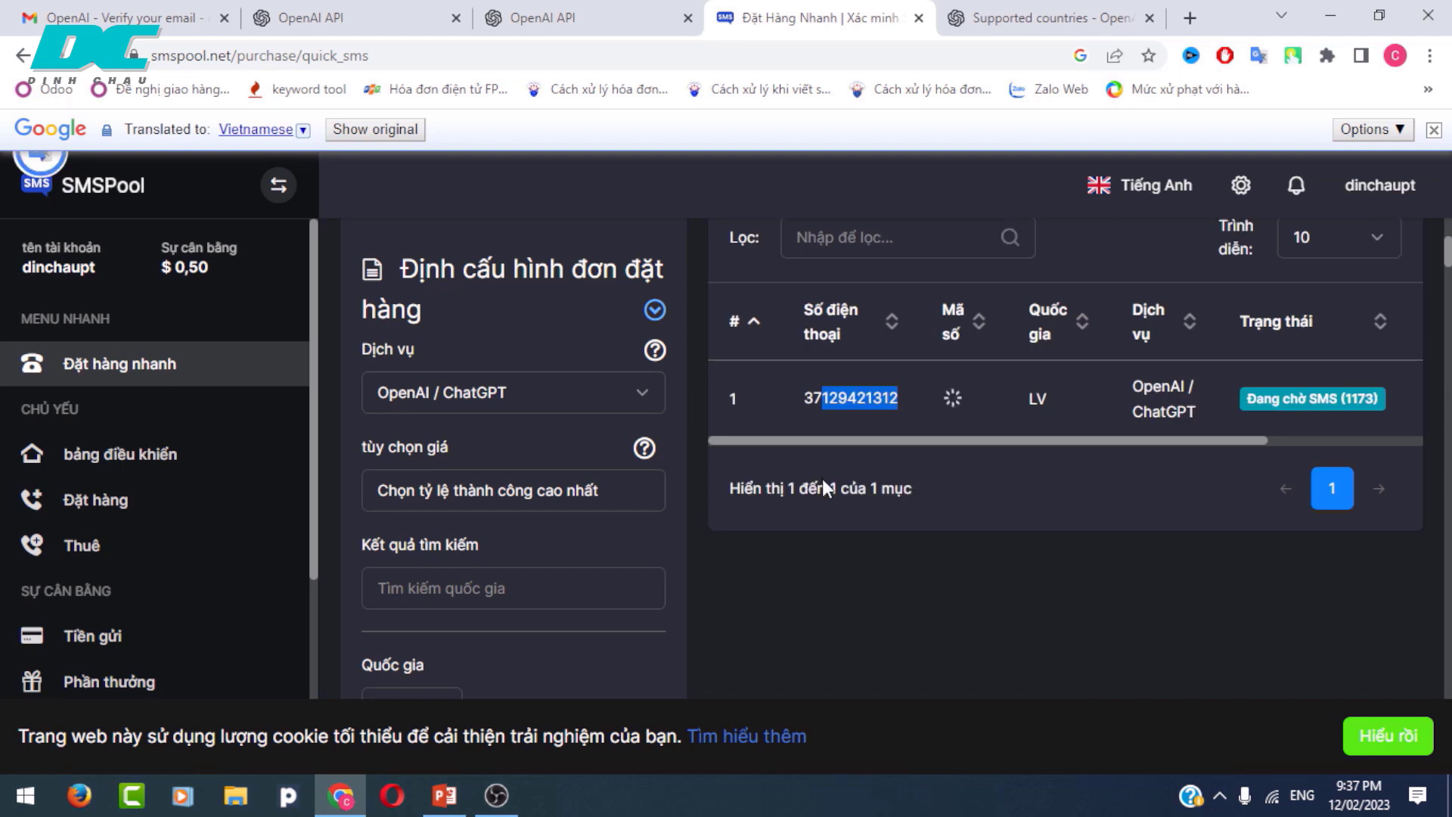
# Set the OpenAI phone form's country to Latvia (+371)
pyautogui.hotkey('ctrl', '2')
pyautogui.scroll(-5, 690, 582)
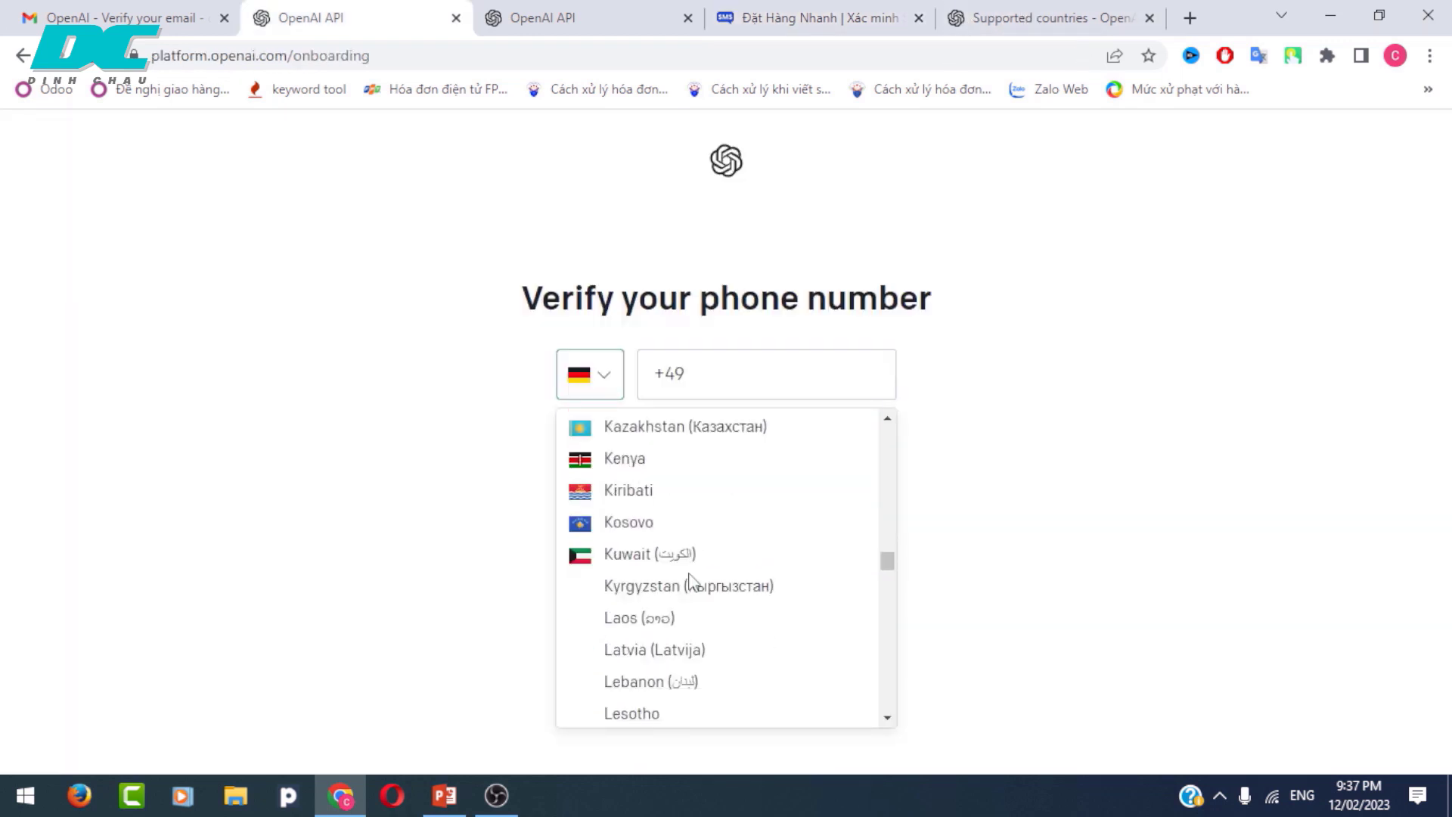
pyautogui.click(655, 636)
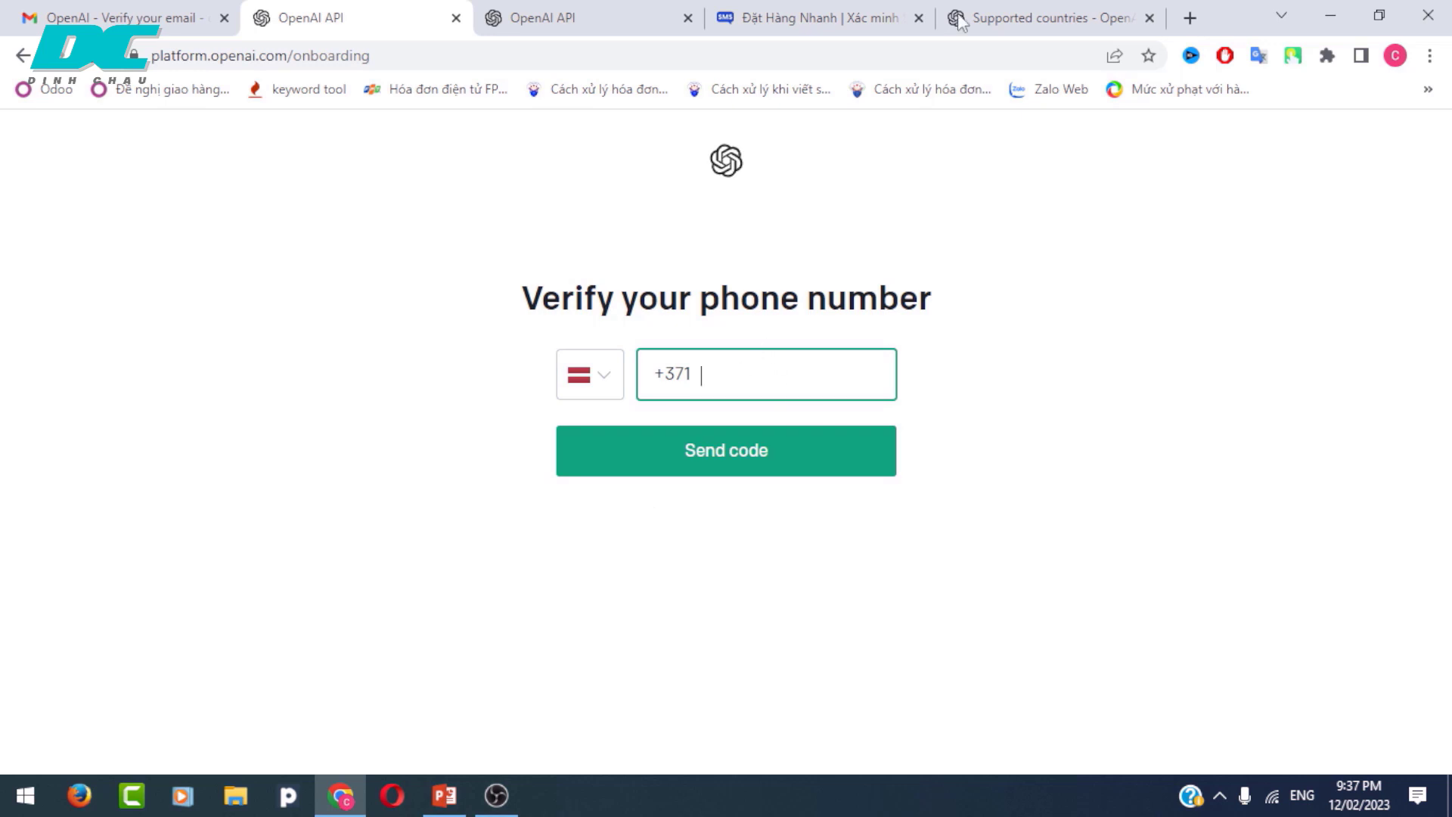
pyautogui.click(1055, 17)
# Copy the purchased number, paste it after +371 and request the SMS code
pyautogui.click(820, 17)
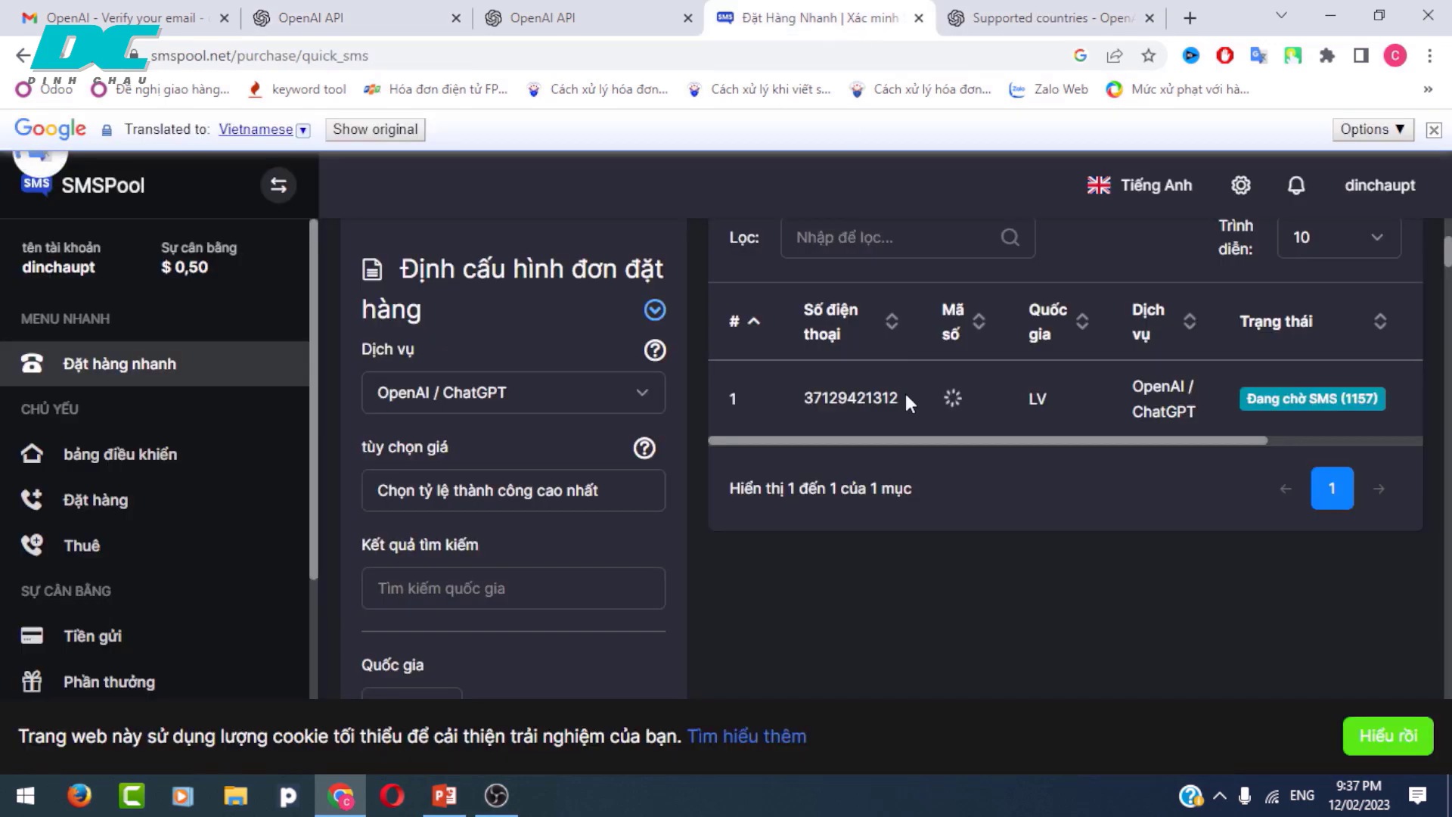
pyautogui.moveTo(900, 398); pyautogui.dragTo(832, 409)
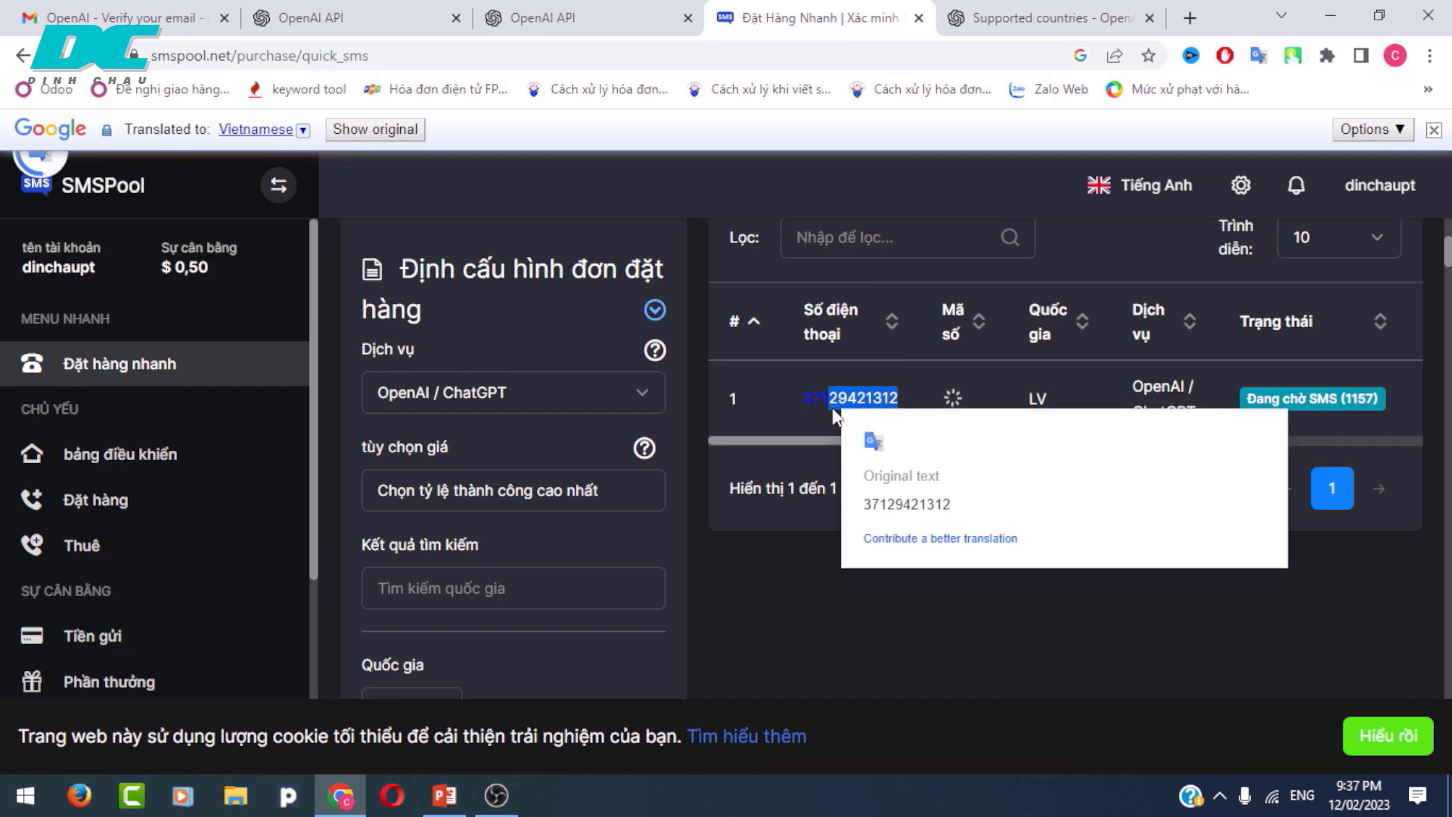
pyautogui.doubleClick(841, 409)
pyautogui.hotkey('ctrl', 'c')
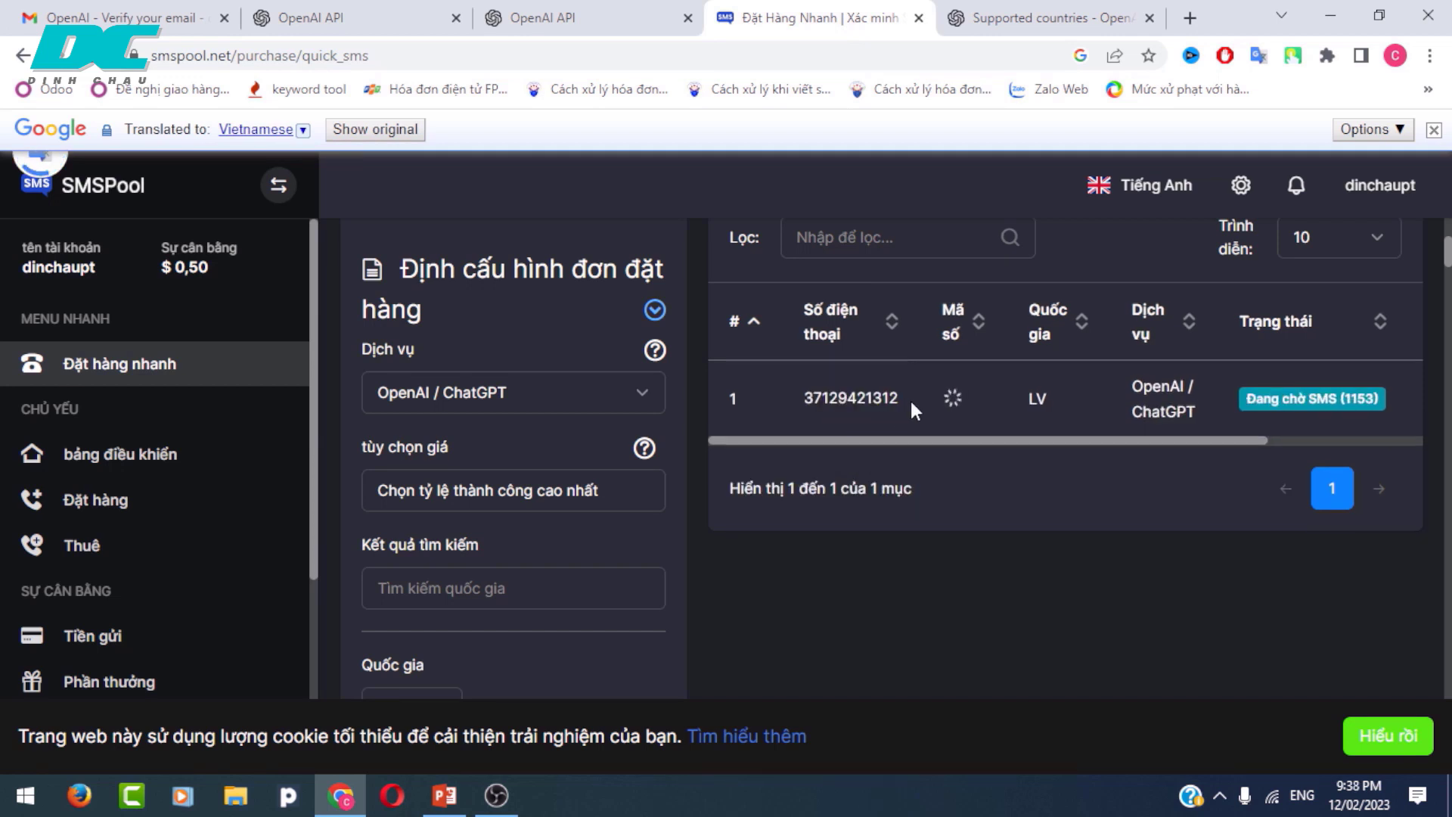
pyautogui.click(421, 11)
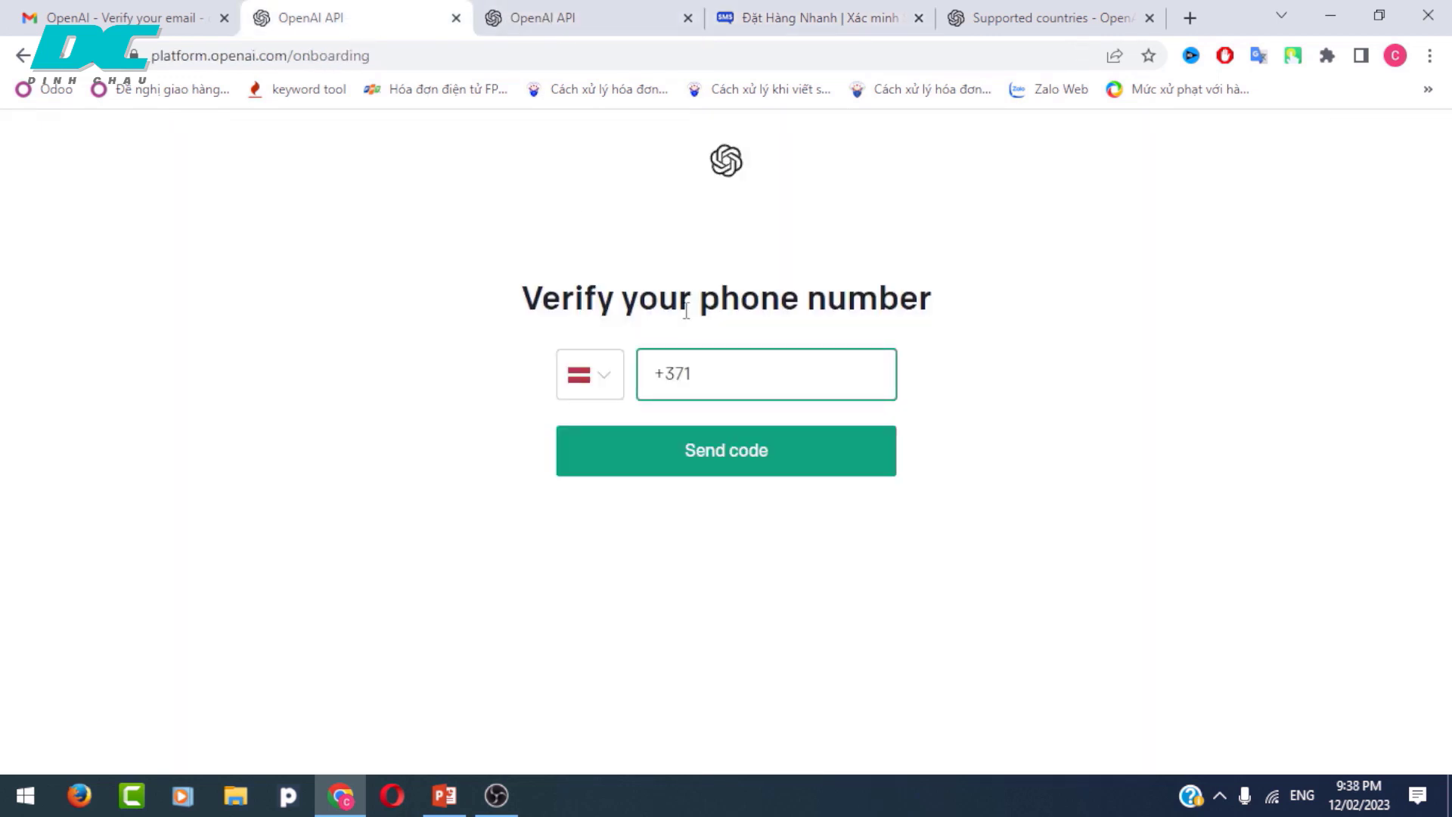
pyautogui.hotkey('ctrl', 'v')
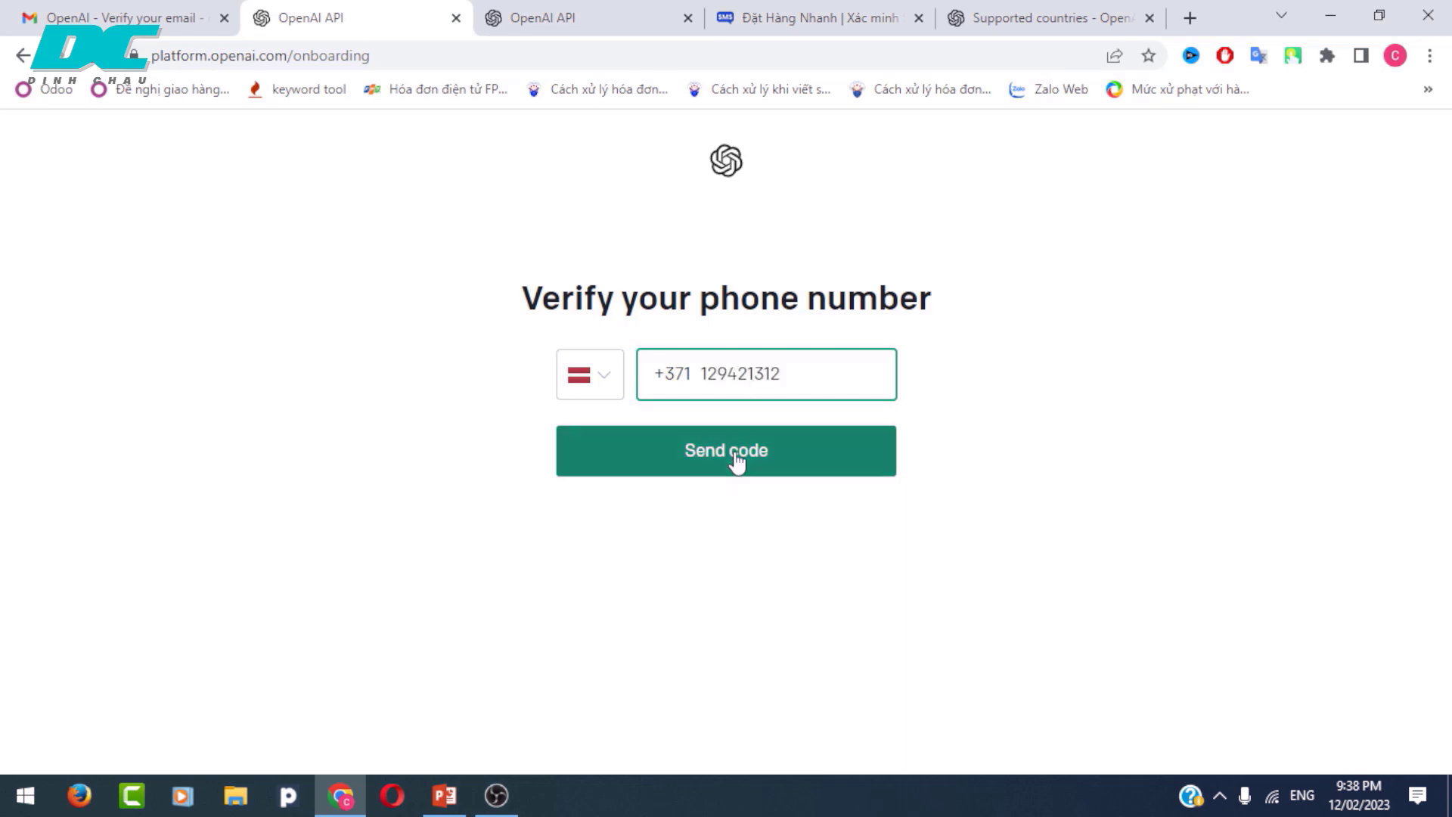
pyautogui.click(735, 456)
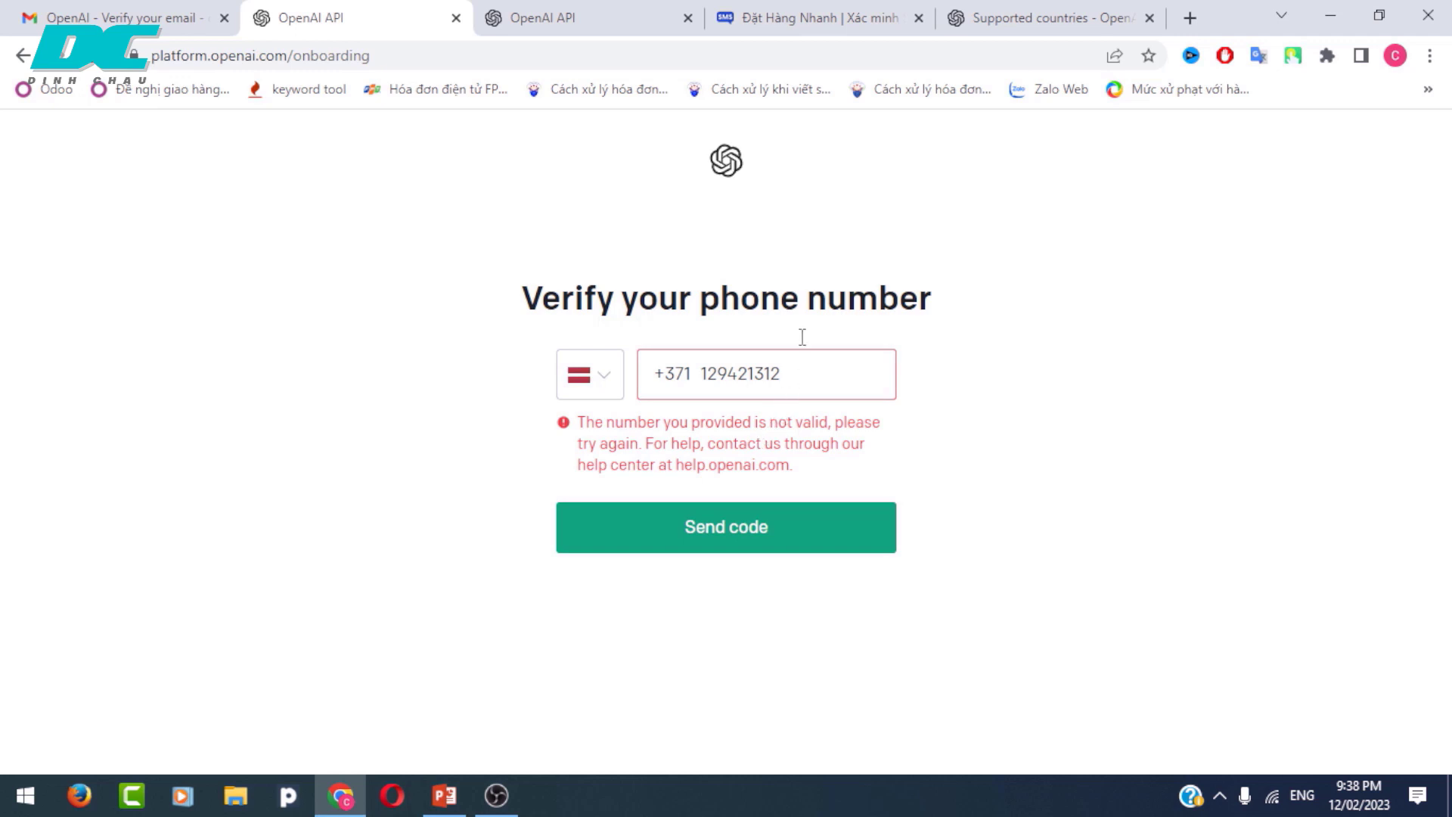
# After the invalid-number error, replace the field with the digits following the 371 prefix
pyautogui.click(849, 15)
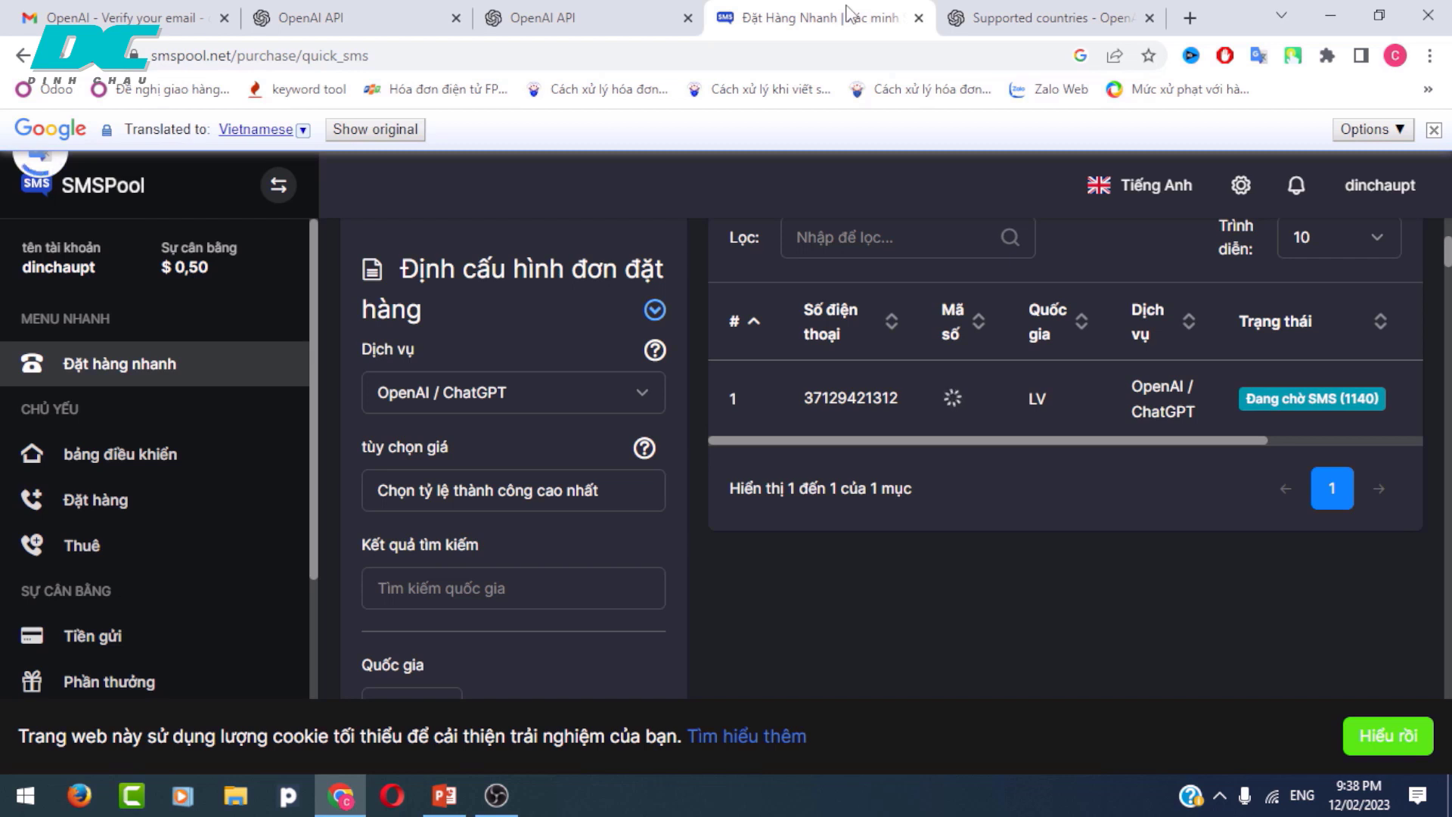
pyautogui.moveTo(902, 395); pyautogui.dragTo(845, 428)
pyautogui.hotkey('ctrl', 'c')
pyautogui.click(651, 18)
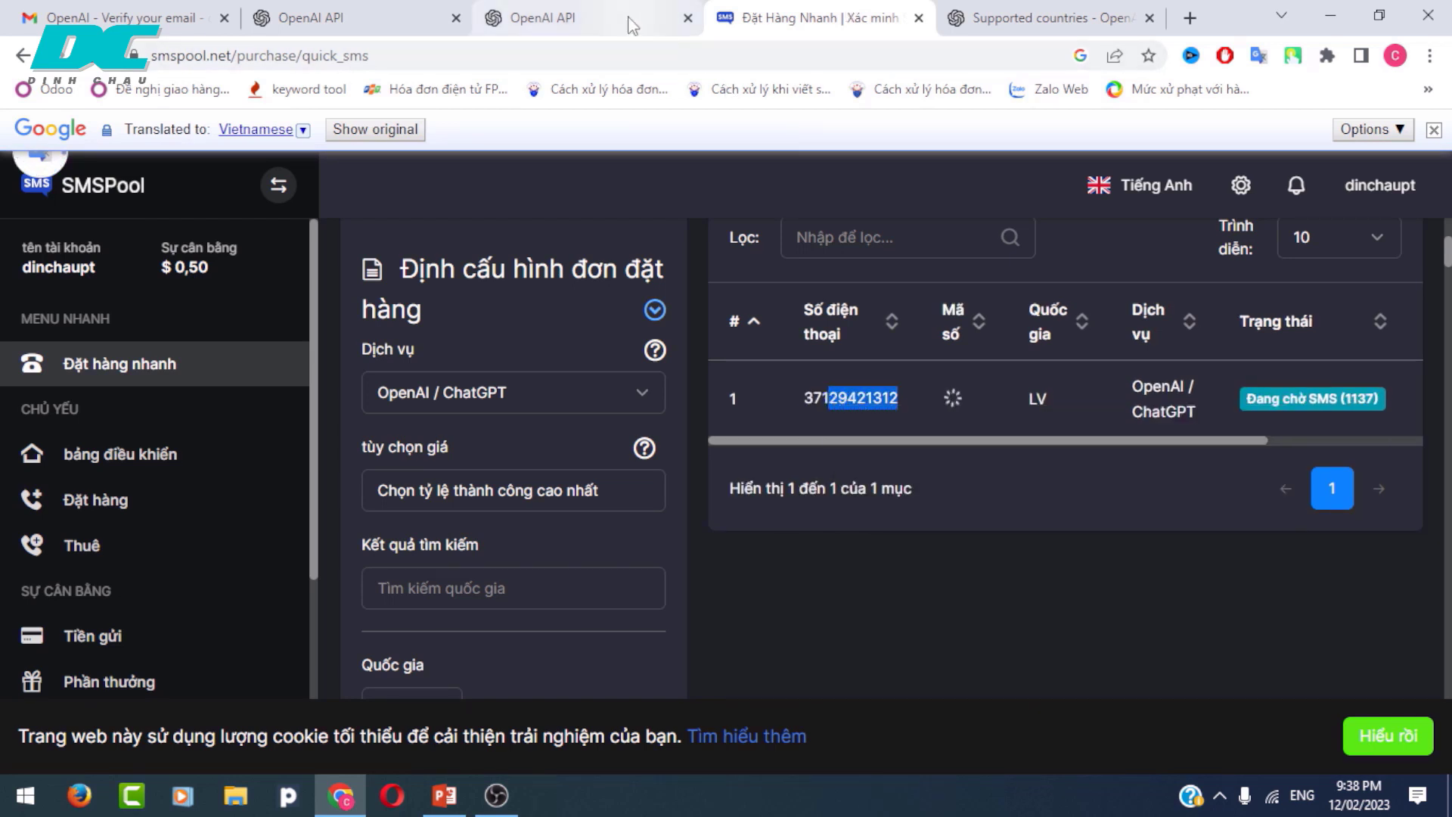
pyautogui.click(416, 14)
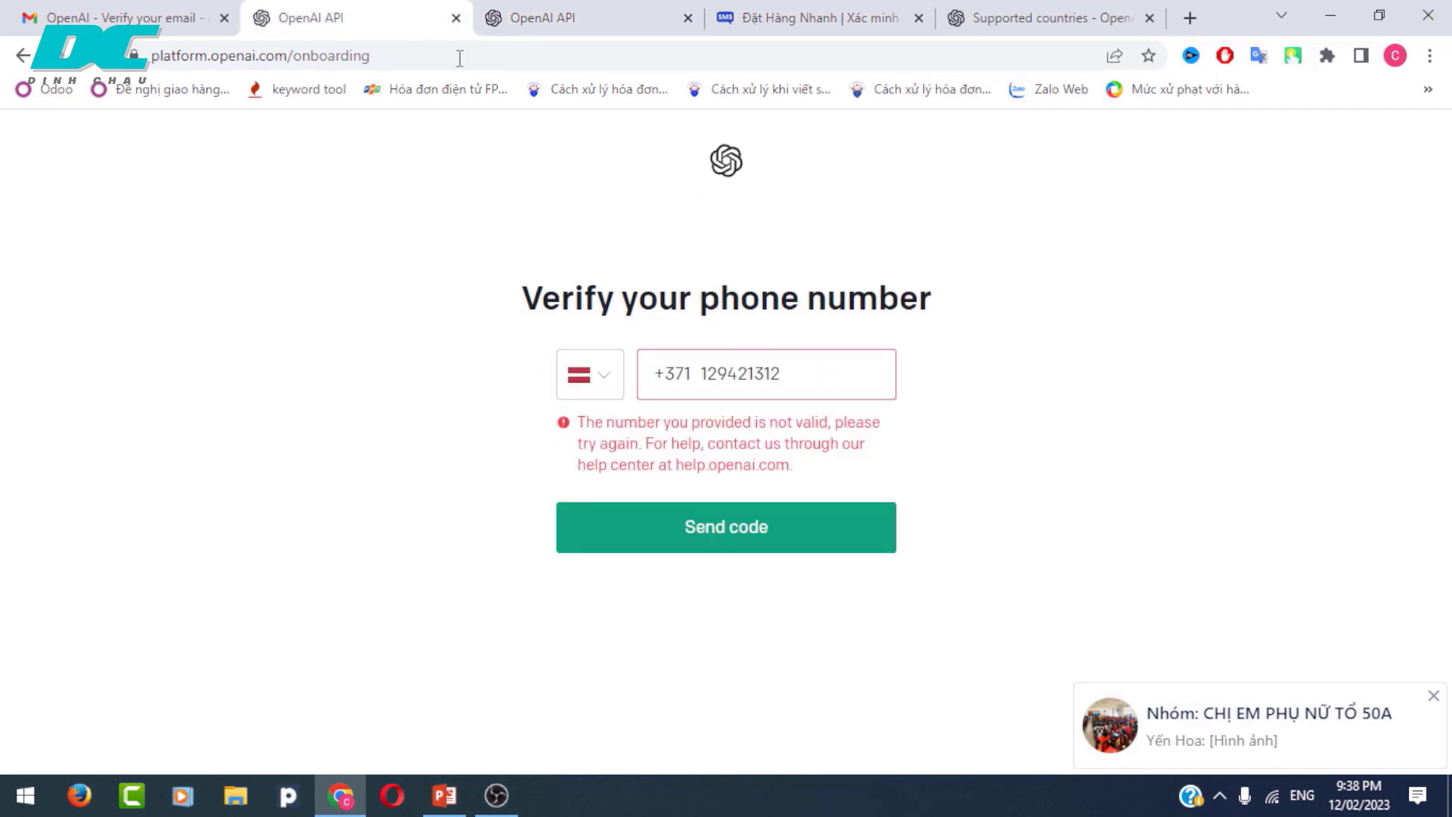
pyautogui.moveTo(806, 359); pyautogui.dragTo(722, 369)
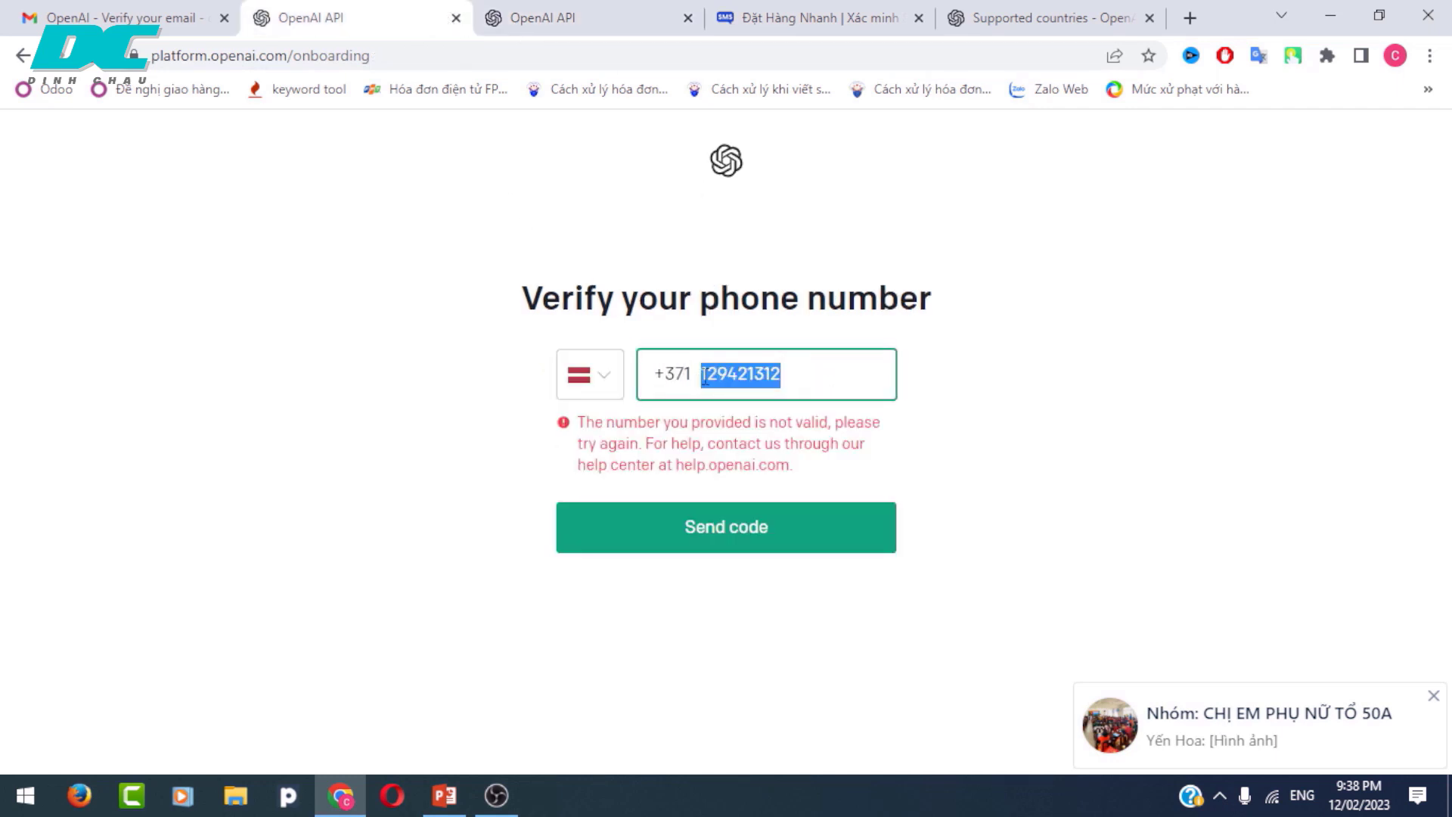
pyautogui.click(714, 376)
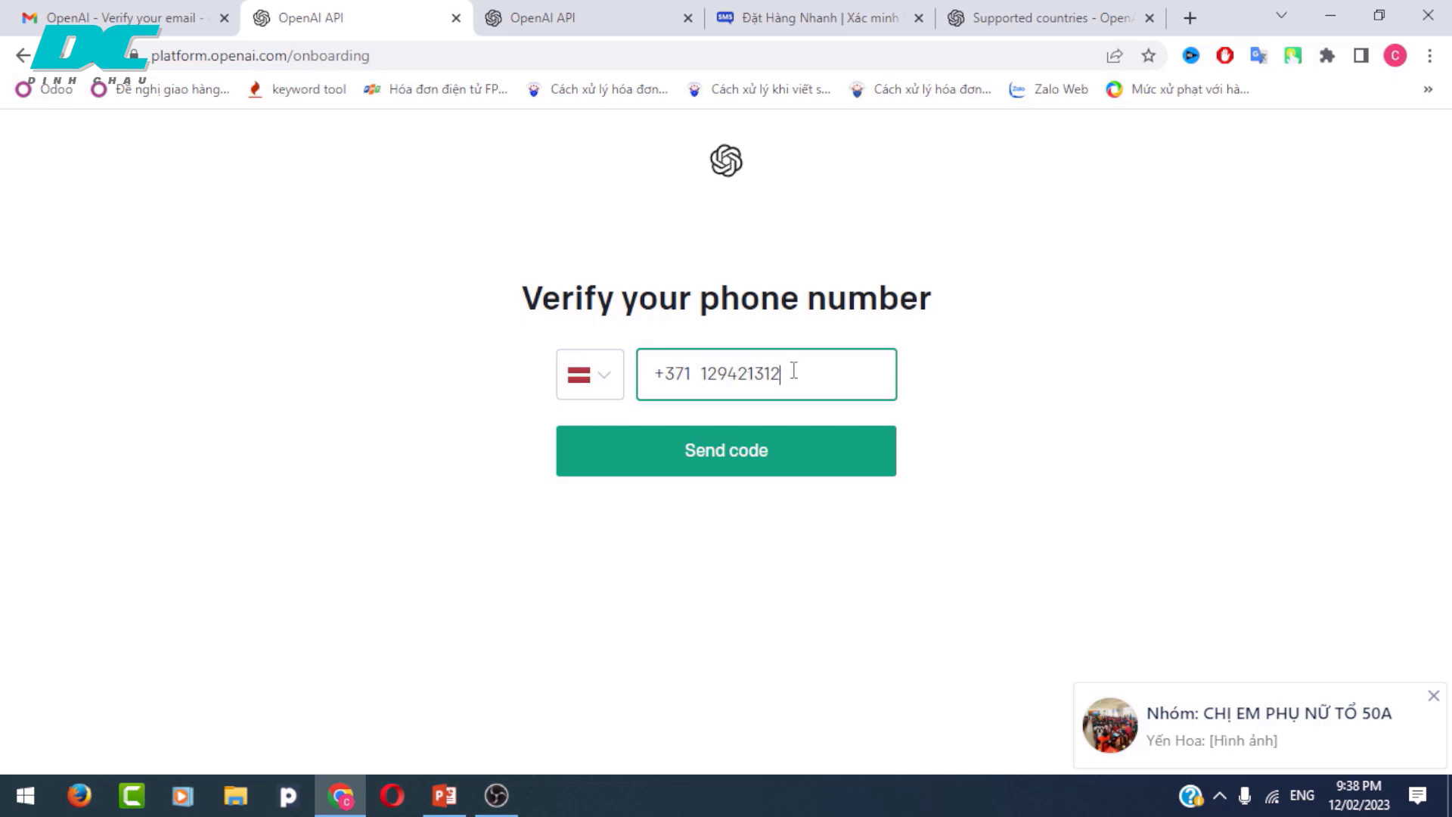
pyautogui.moveTo(791, 370); pyautogui.dragTo(700, 374)
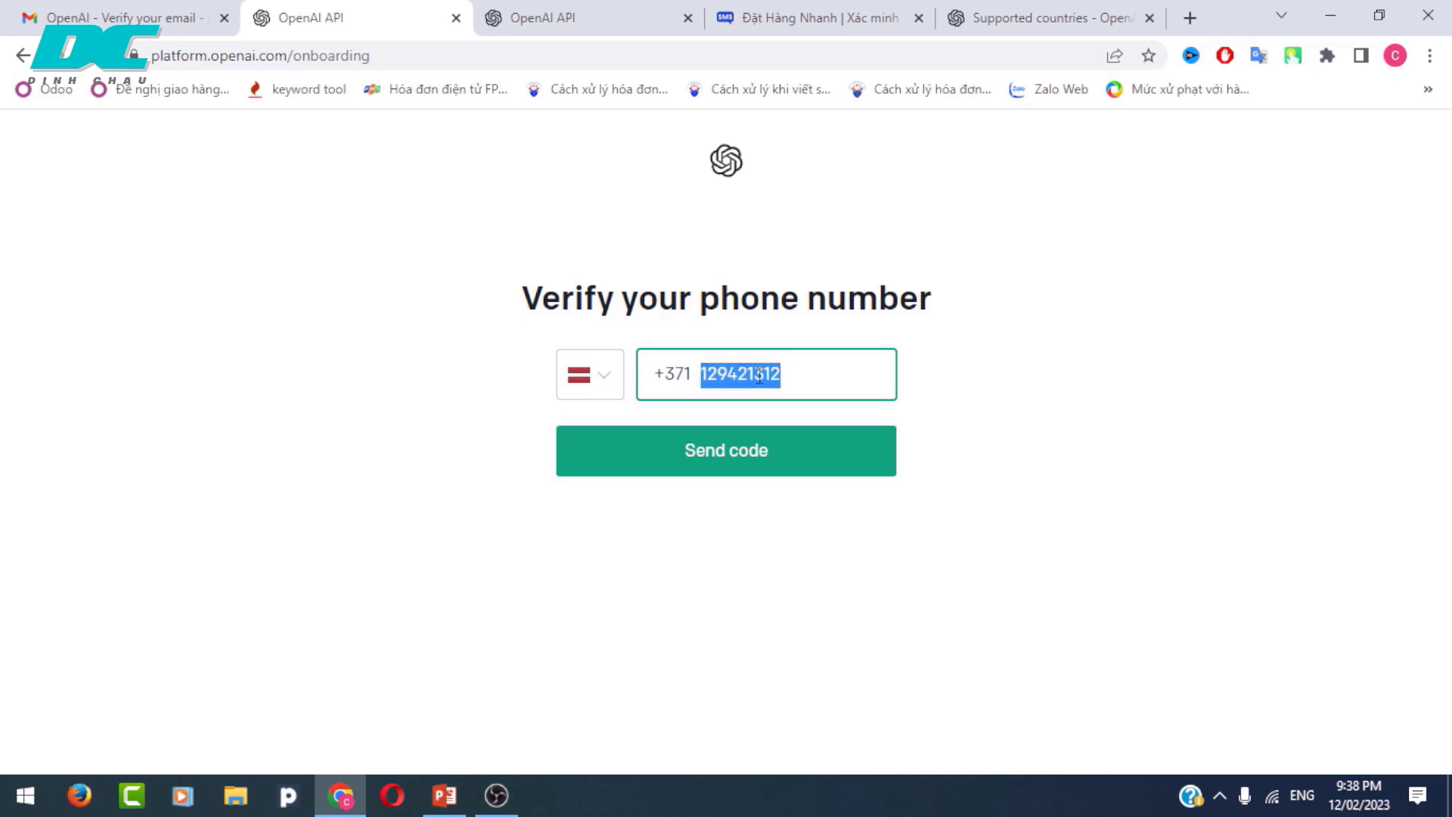
pyautogui.hotkey('ctrl', 'v')
# Resend the code, then copy the received SMSPool code into OpenAI's Enter code field
pyautogui.click(760, 449)
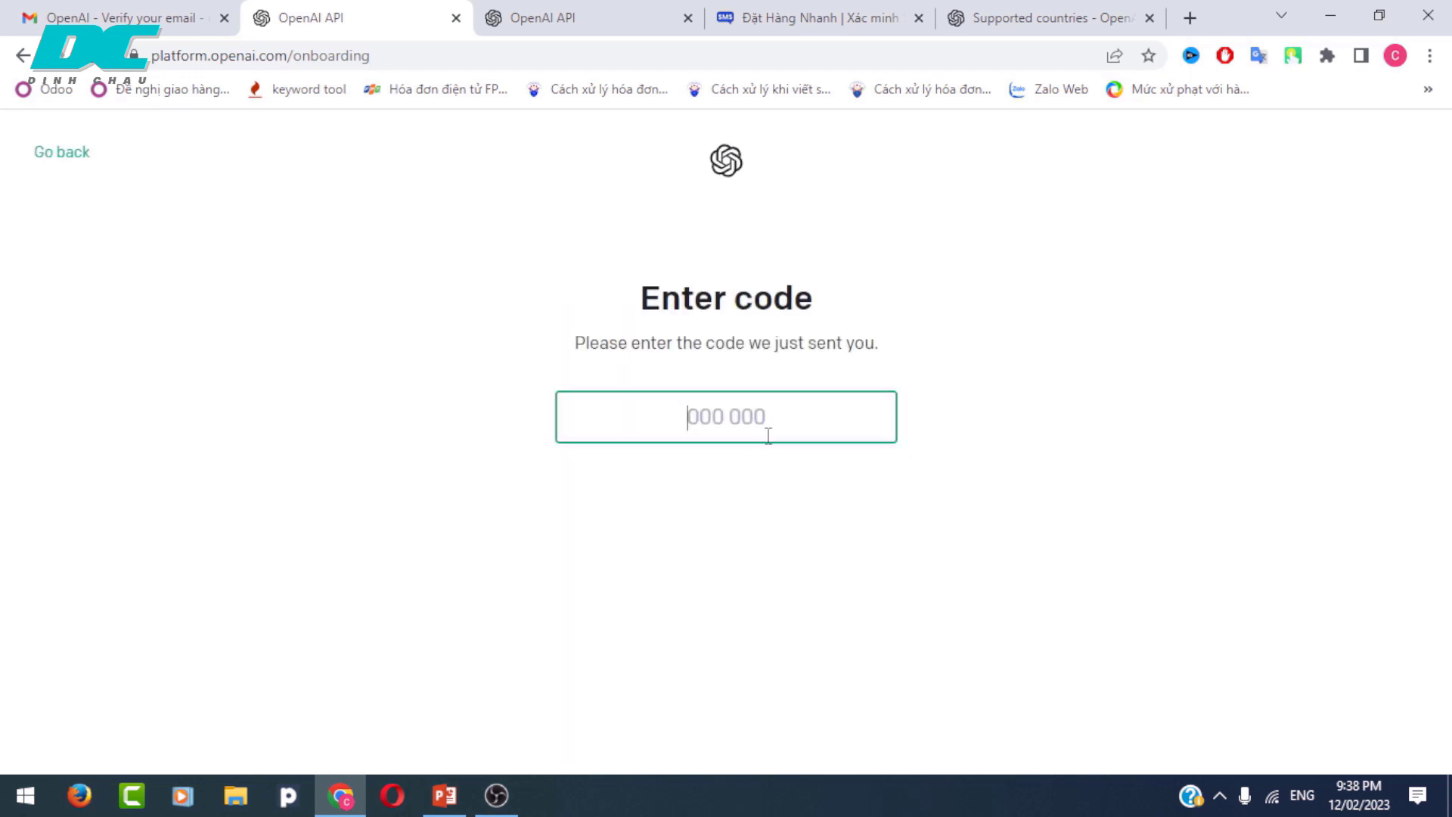
pyautogui.click(835, 11)
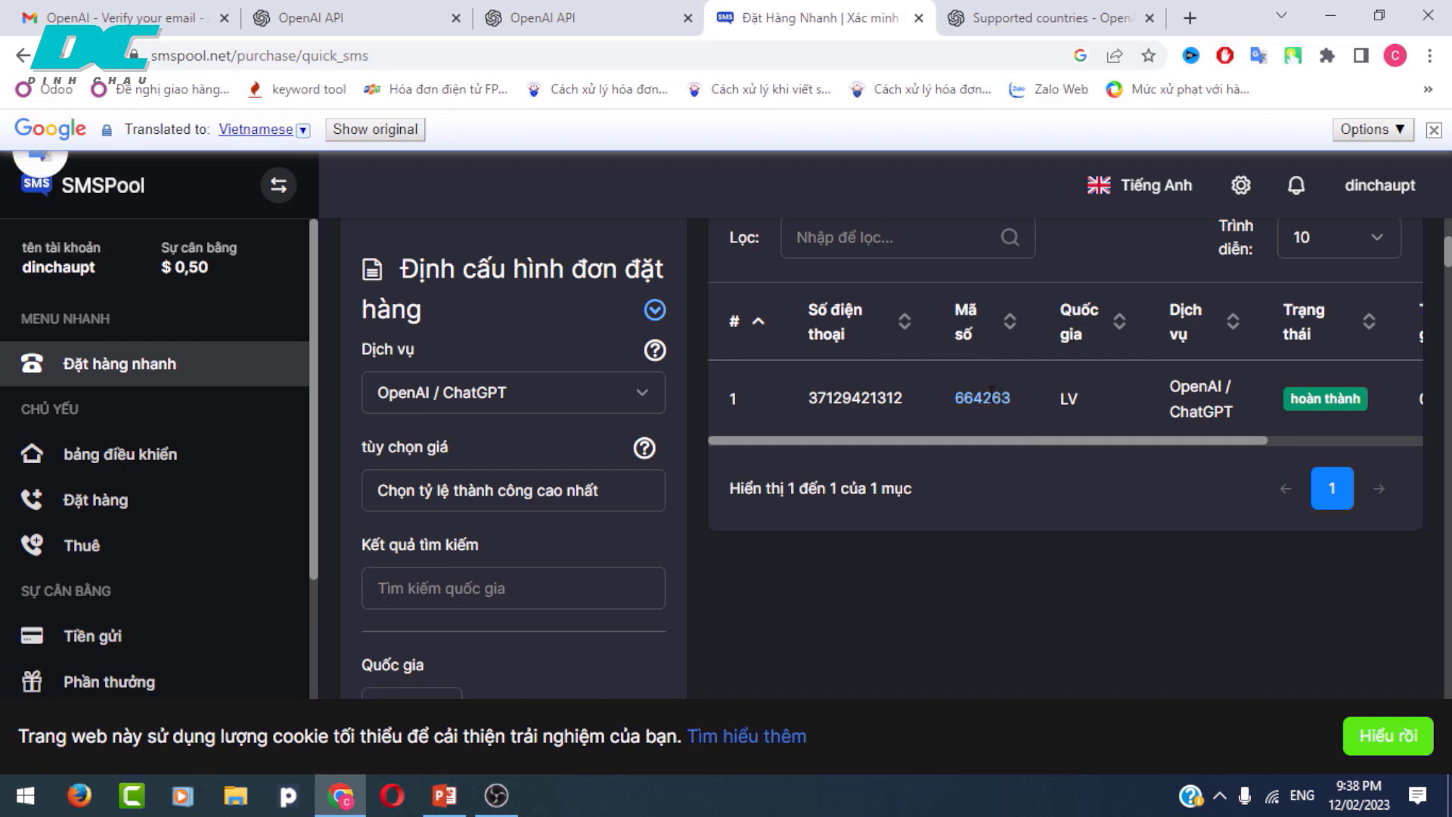
pyautogui.click(985, 399)
pyautogui.doubleClick(986, 399)
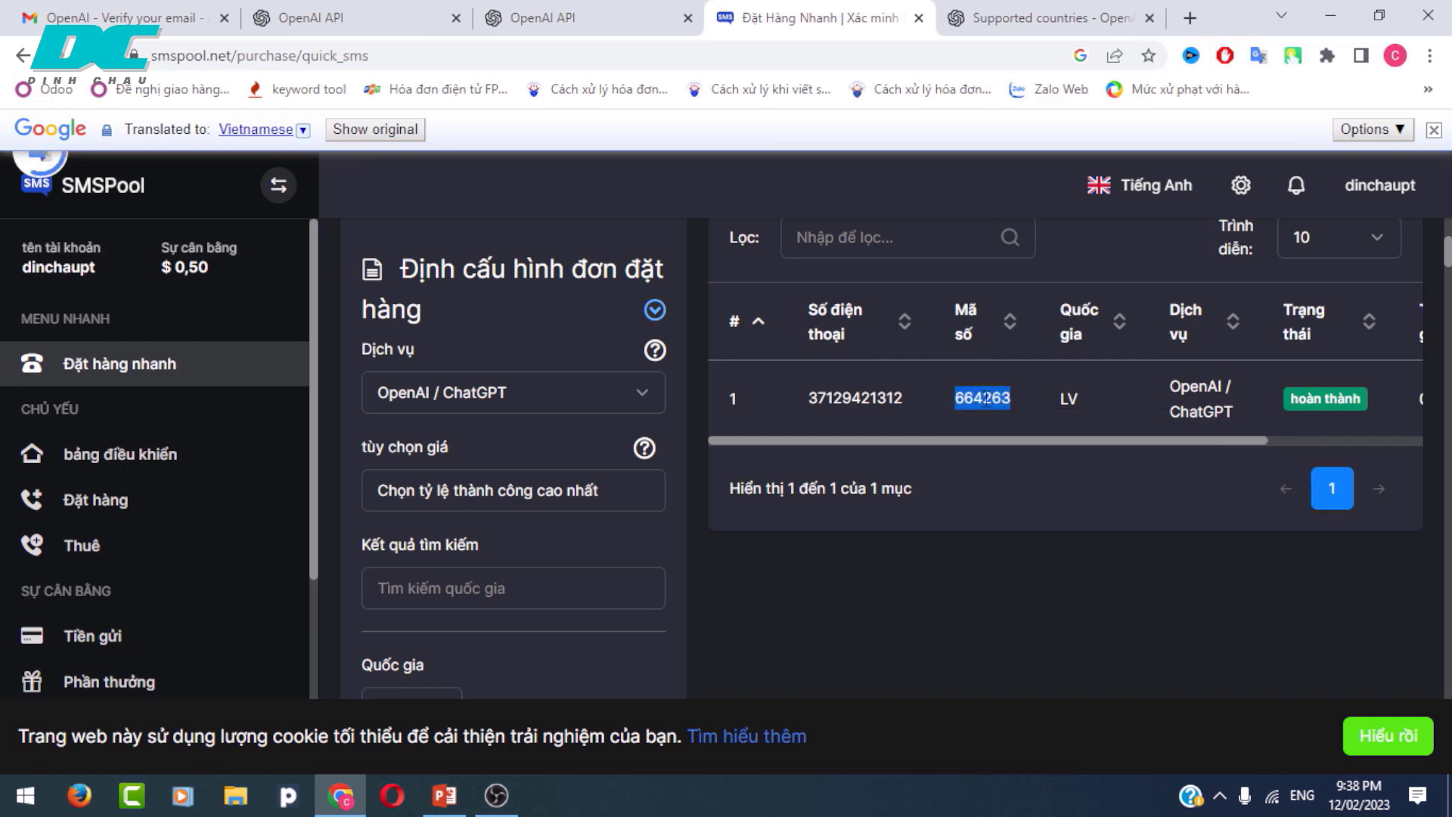
pyautogui.click(348, 19)
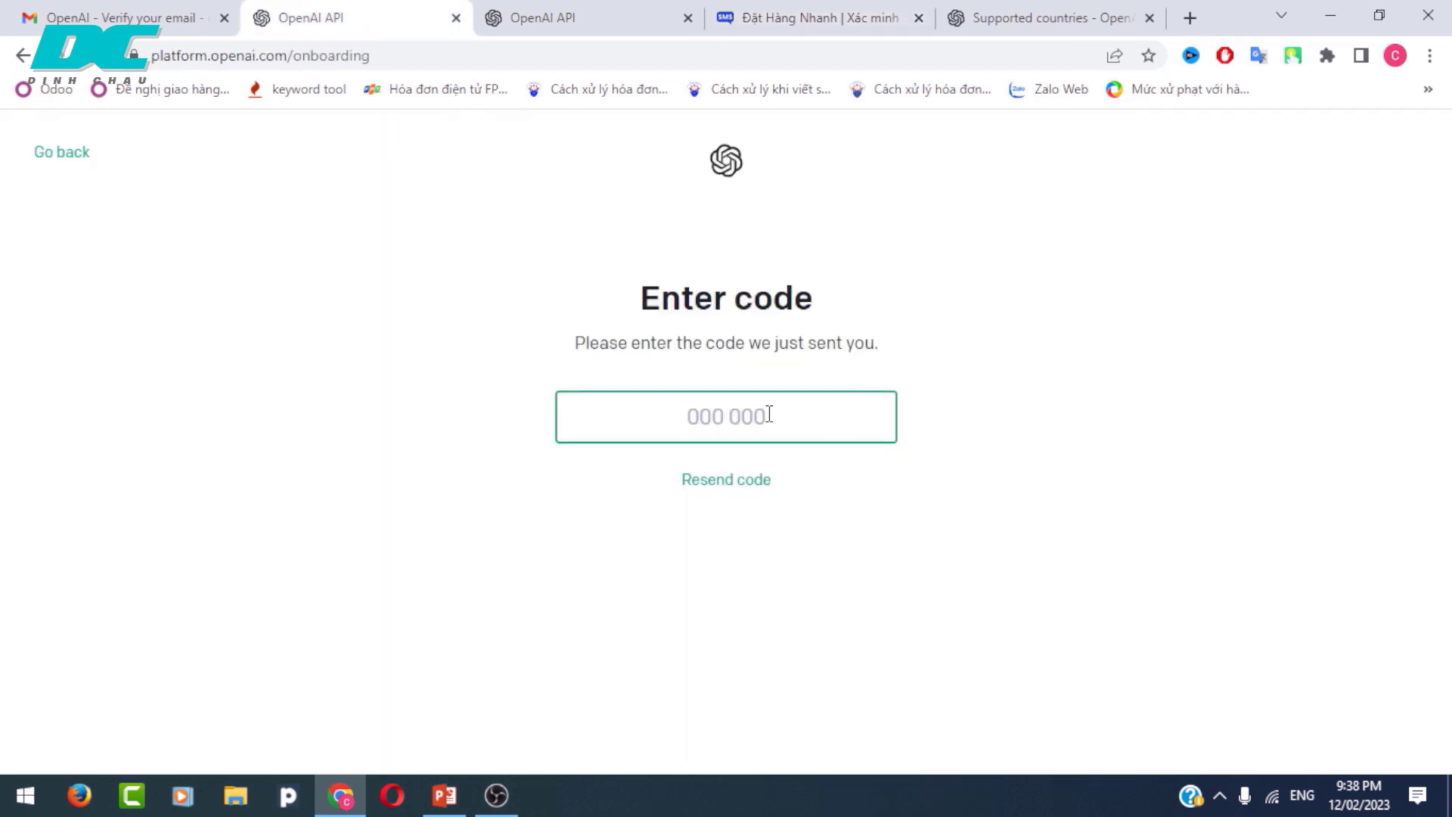
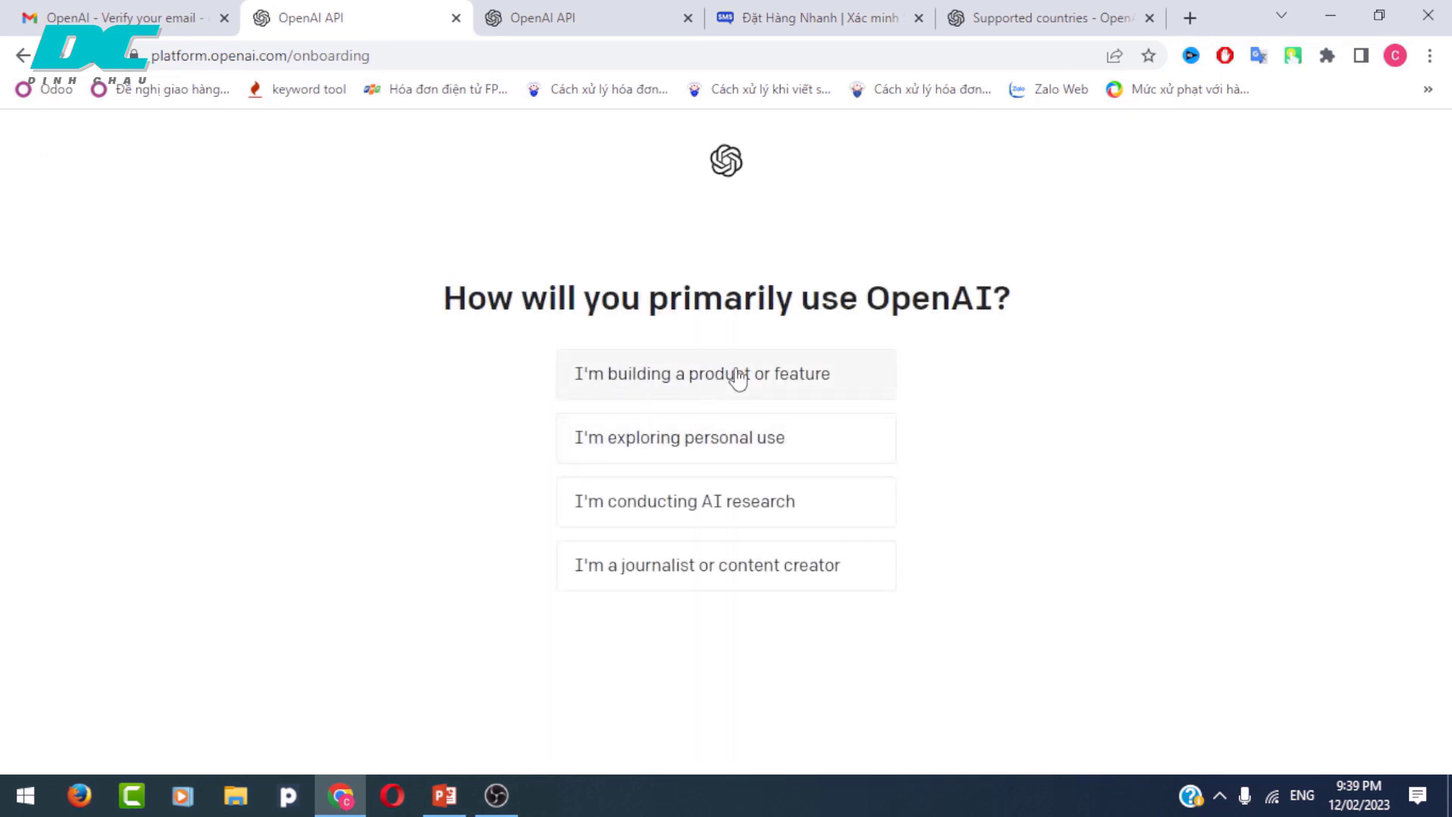
# Choose 'I'm building a product or feature' as main use, then go to the Playground
pyautogui.click(856, 394)
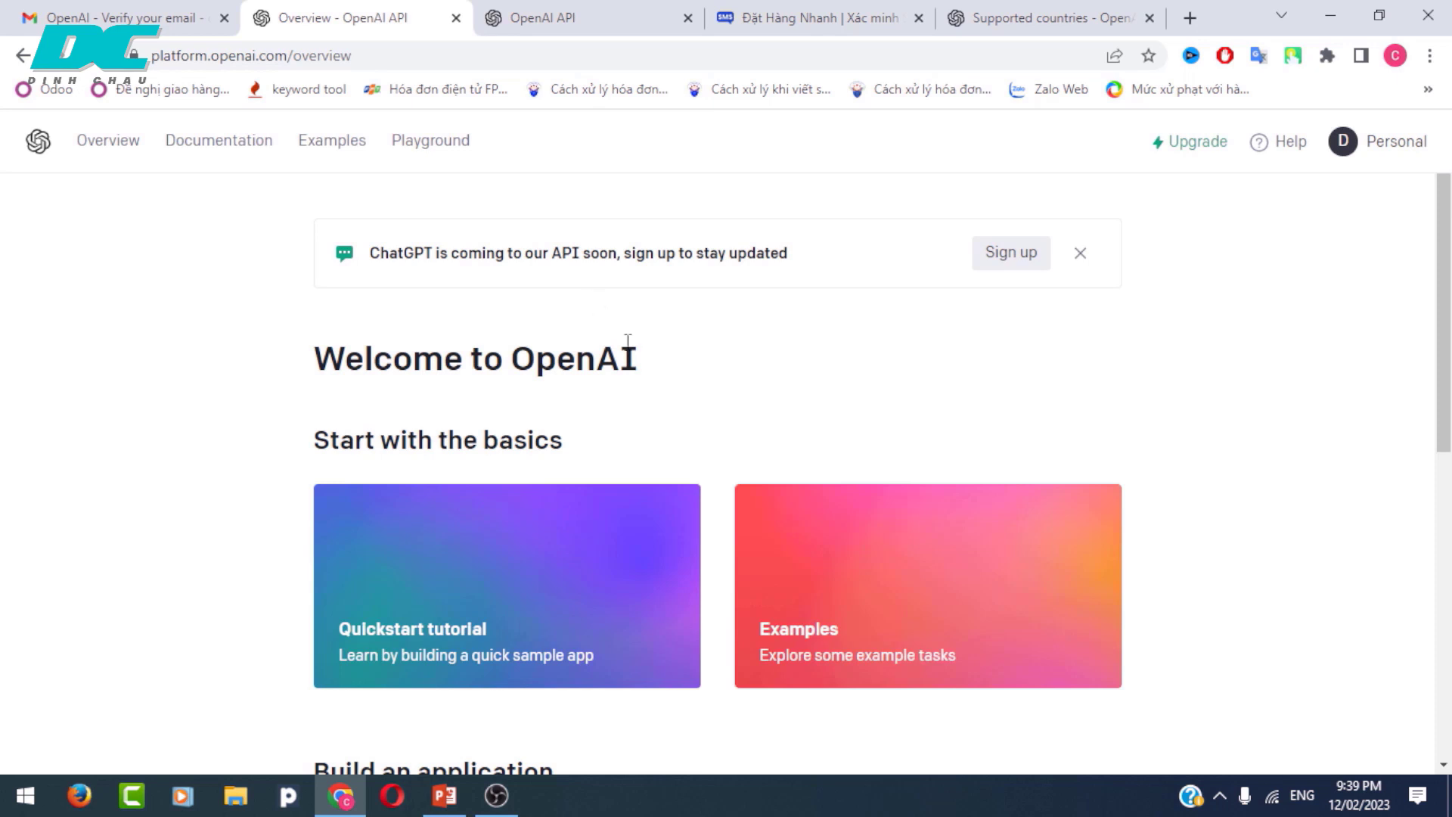
pyautogui.scroll(-3, 627, 342)
pyautogui.scroll(3, 628, 416)
pyautogui.scroll(-4, 703, 439)
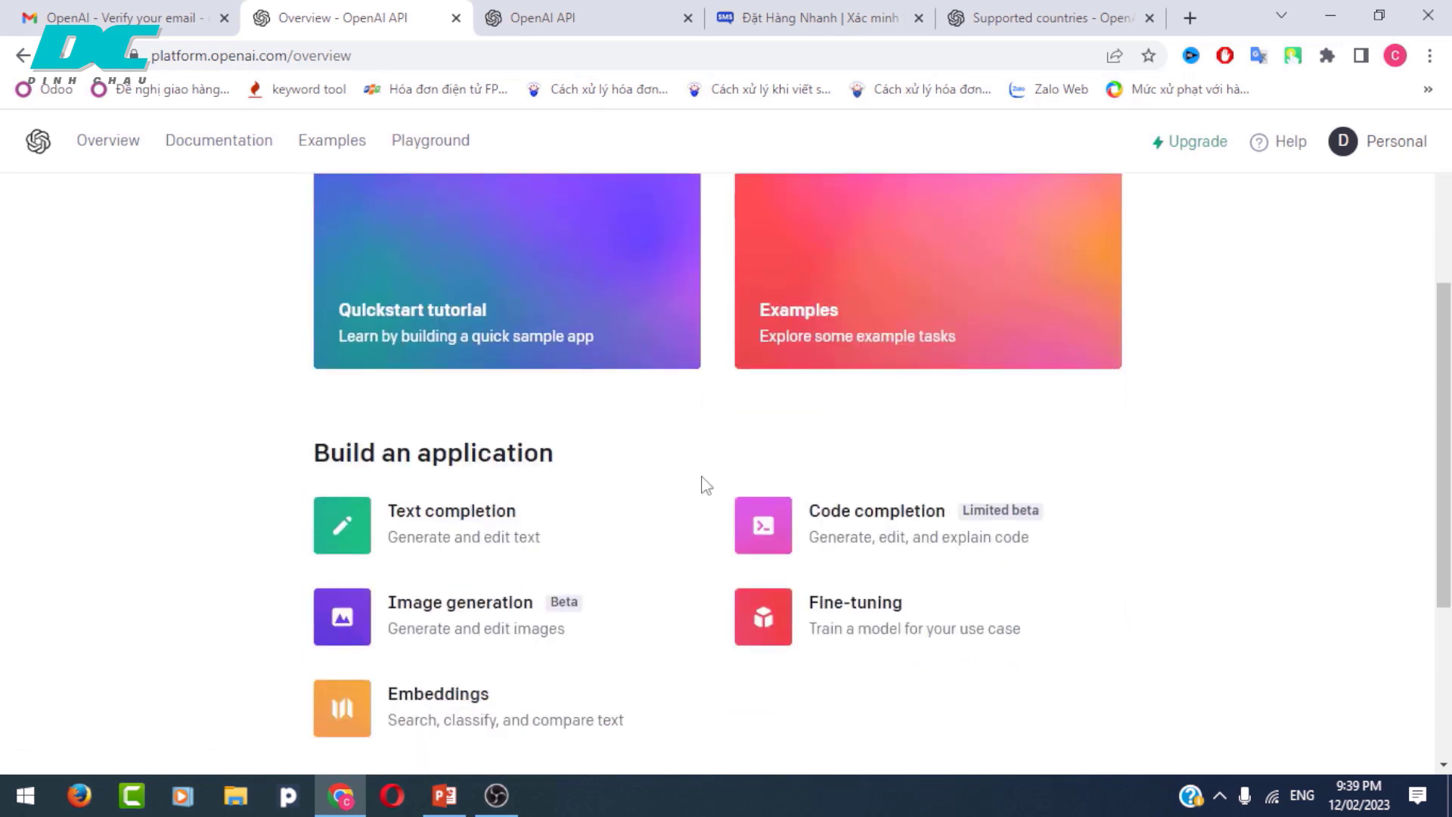
pyautogui.scroll(4, 701, 484)
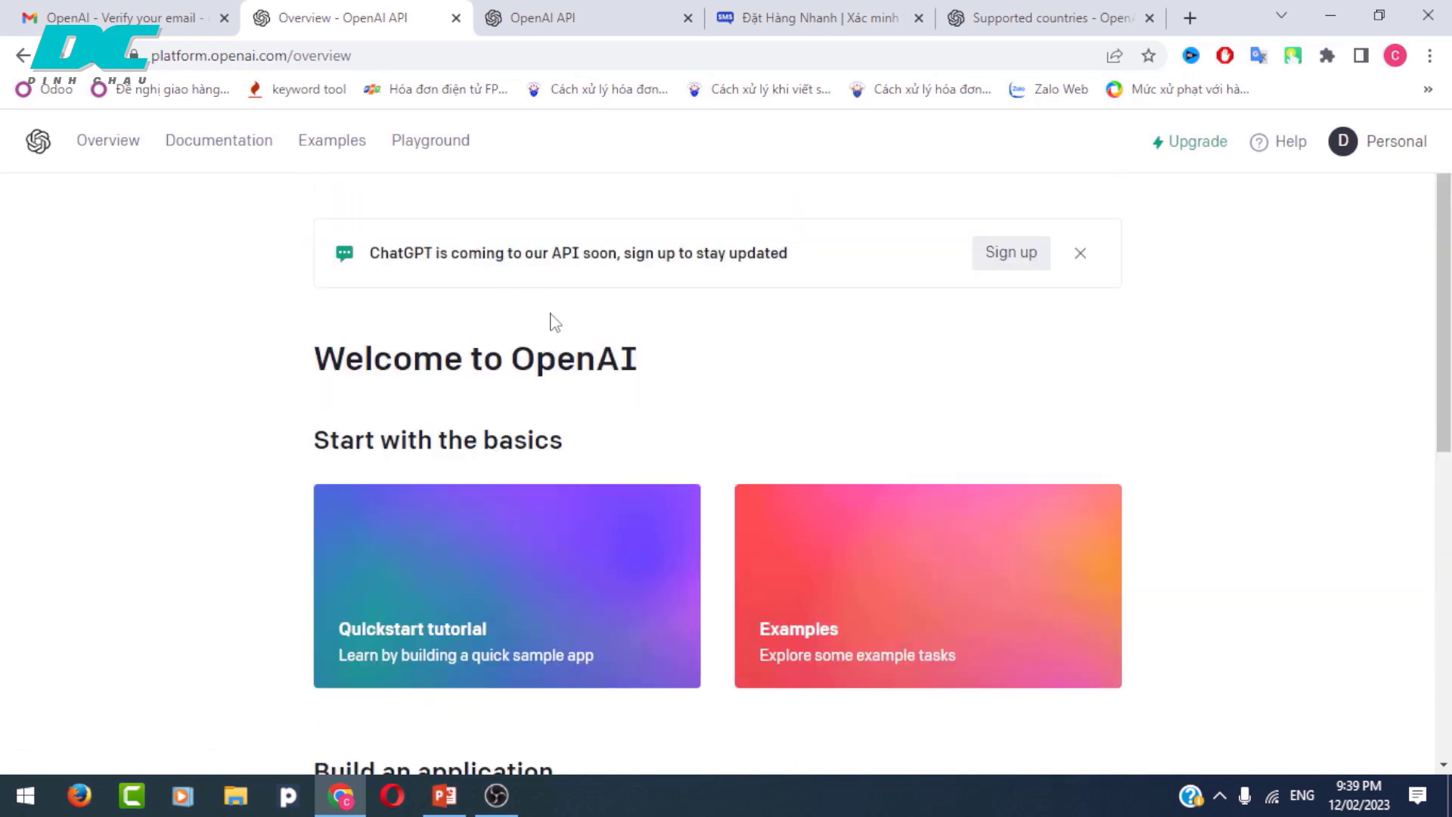
pyautogui.click(443, 154)
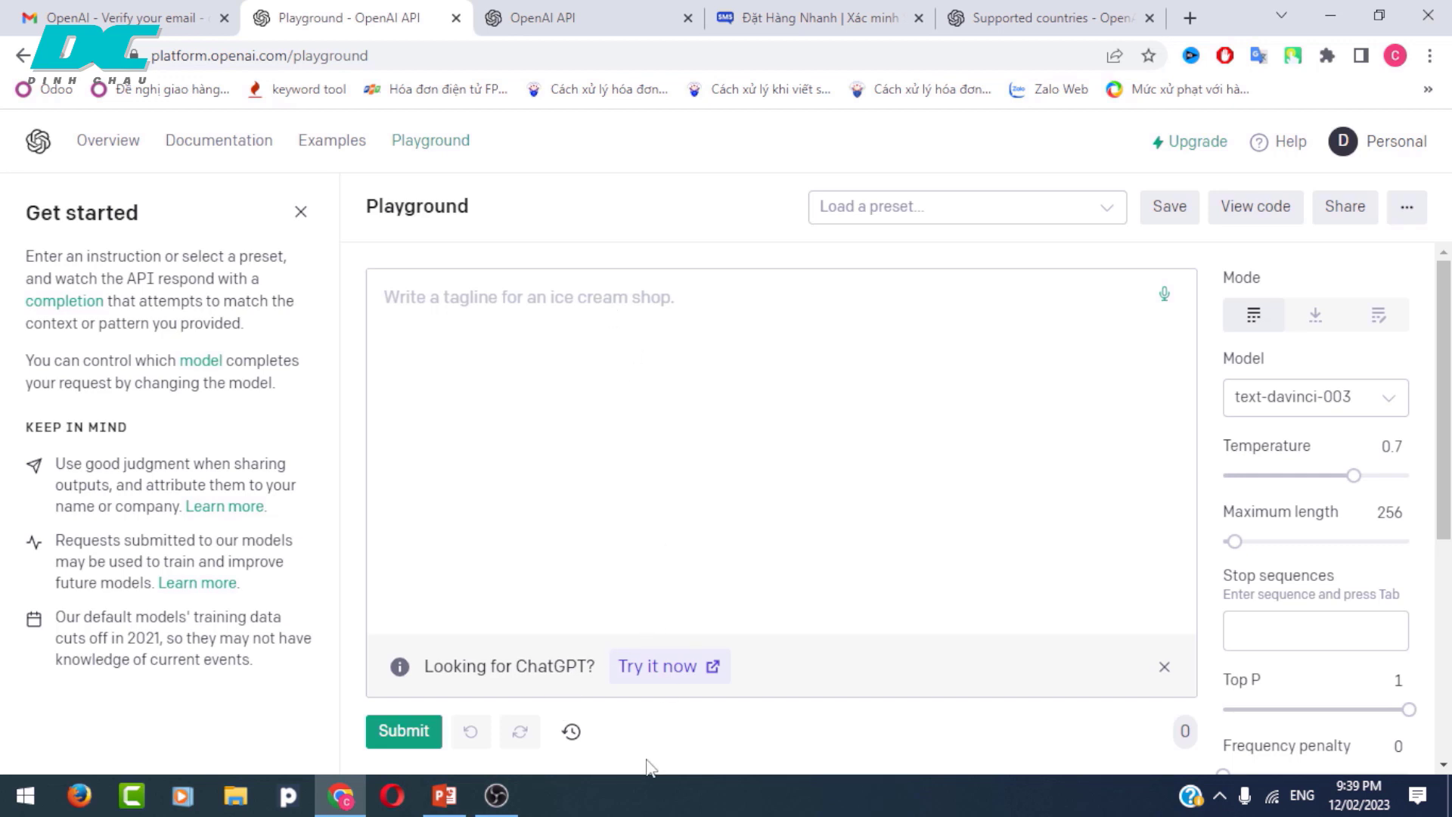
# Send a 'hi' greeting to the model from the empty prompt
pyautogui.click(479, 301)
pyautogui.write('hi')
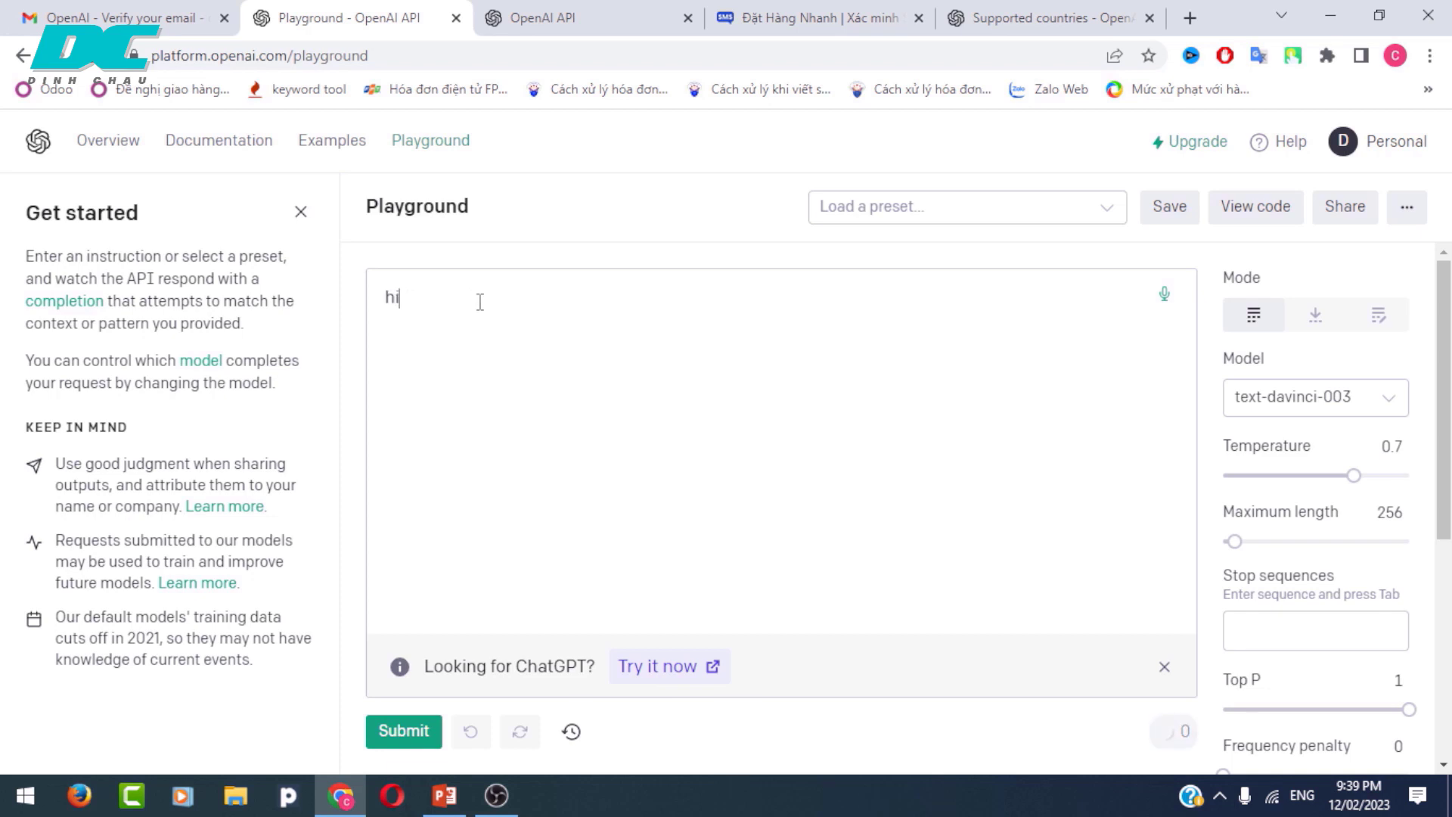
pyautogui.hotkey('ctrl', 'Return')
# Ask in Vietnamese what Valentine gift to give a lover and generate the answer
pyautogui.write('cho tôi')
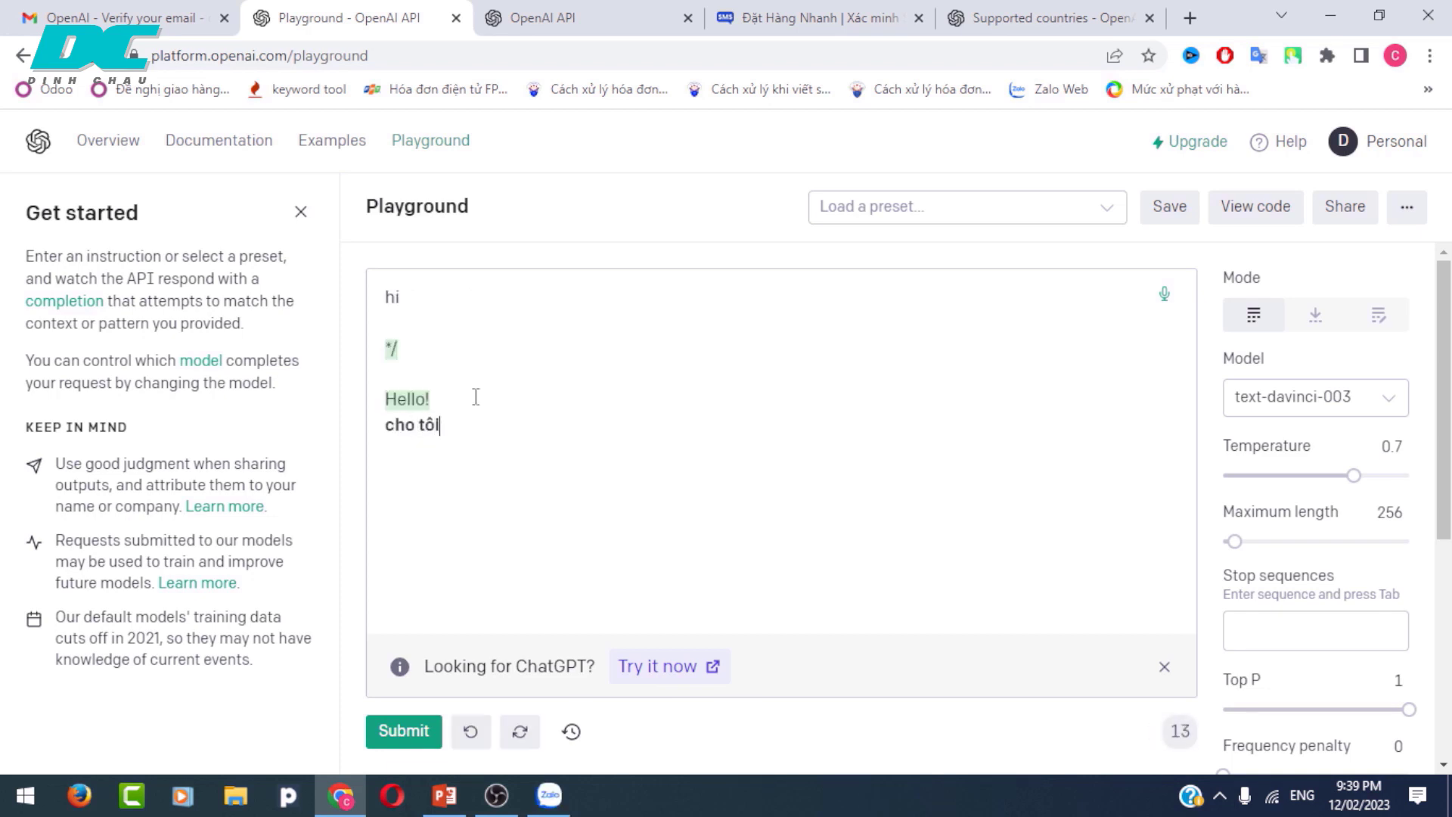
pyautogui.write(' hỏi nên tặng quà gì cho người yêu vào ngày 14')
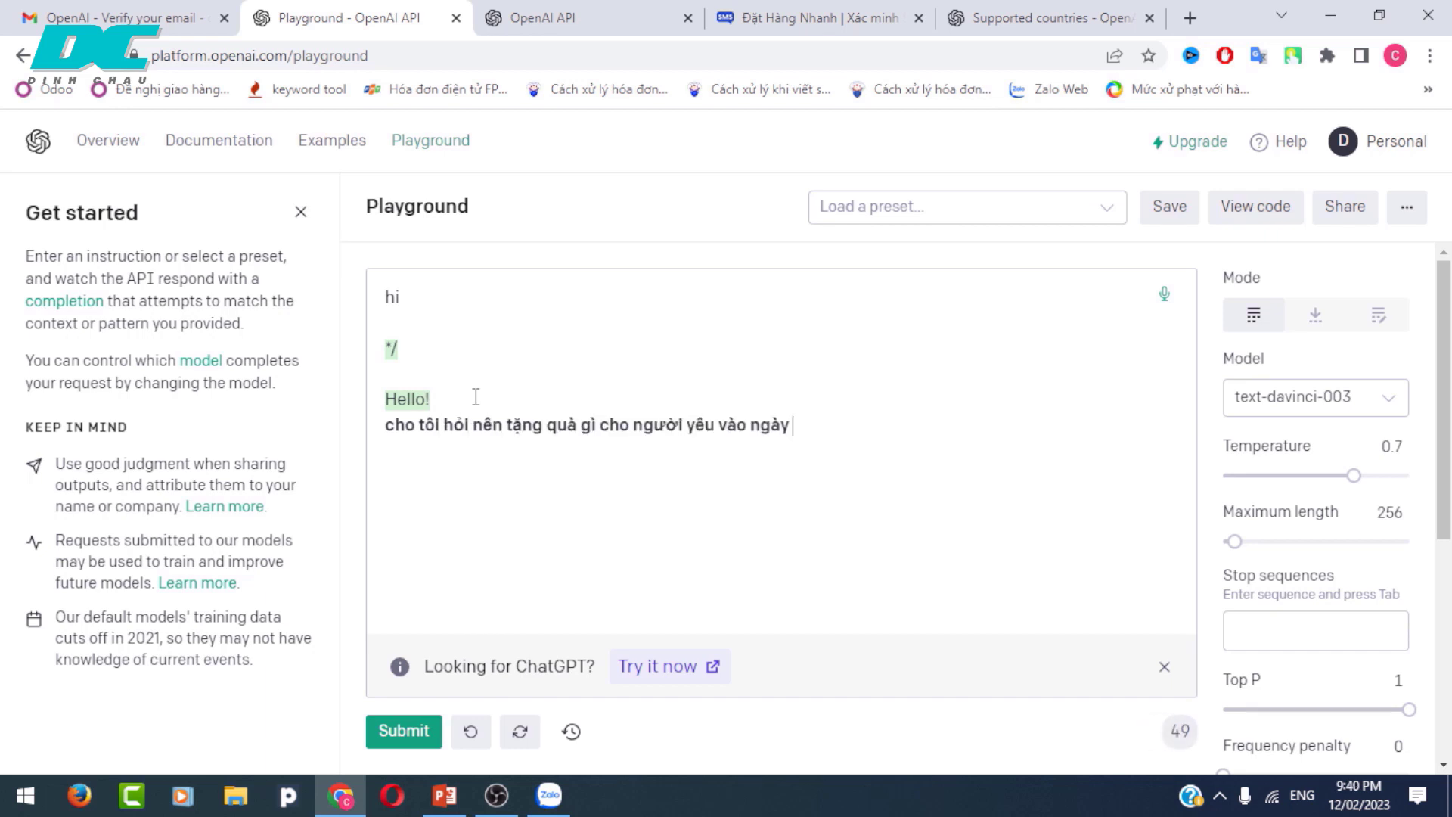
pyautogui.press('BackSpace')
pyautogui.press('BackSpace')
pyautogui.write('ven')
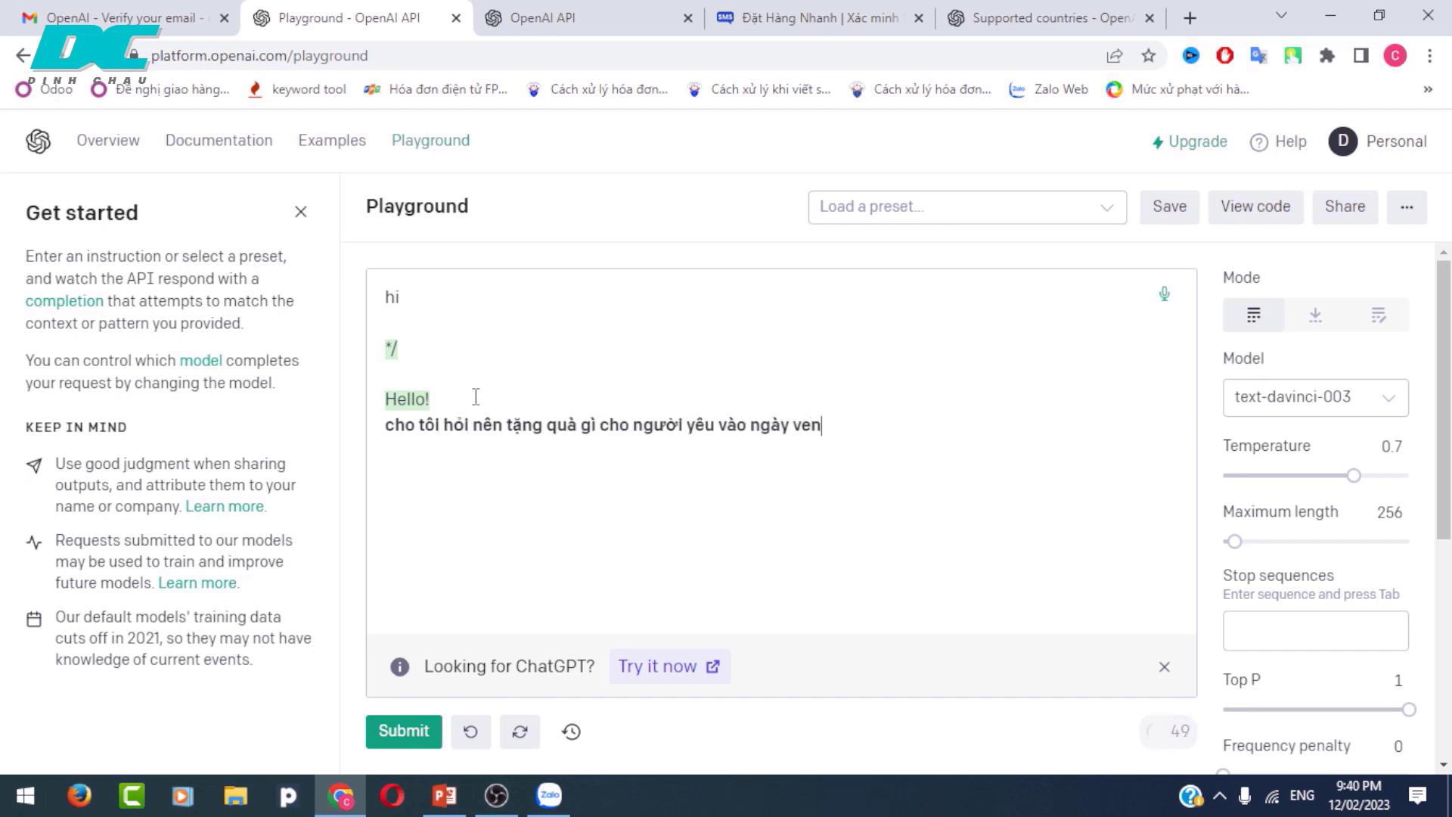
pyautogui.press('BackSpace')
pyautogui.press('BackSpace')
pyautogui.write('alentine')
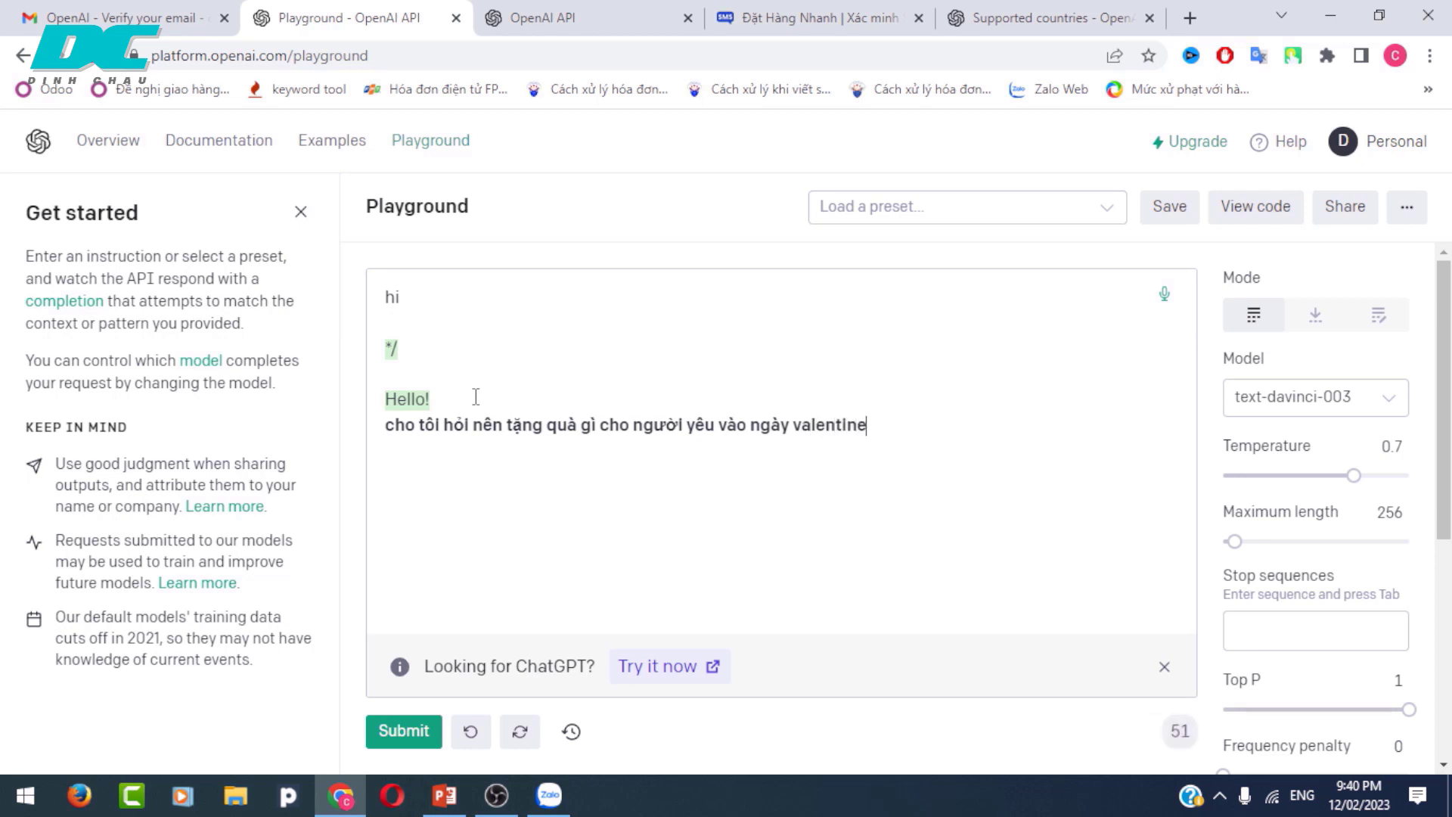
pyautogui.write('?')
pyautogui.click(402, 734)
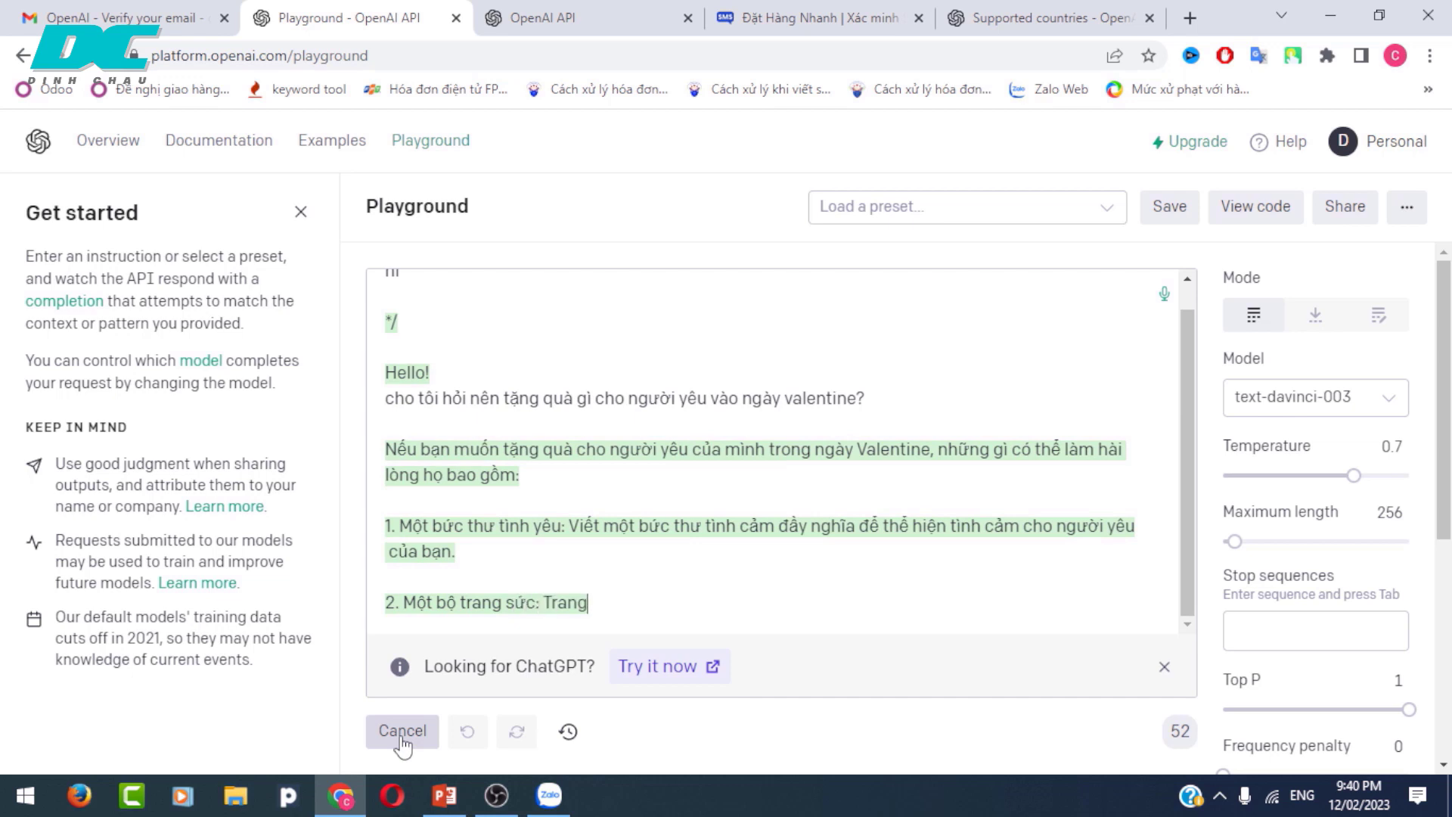
pyautogui.click(403, 730)
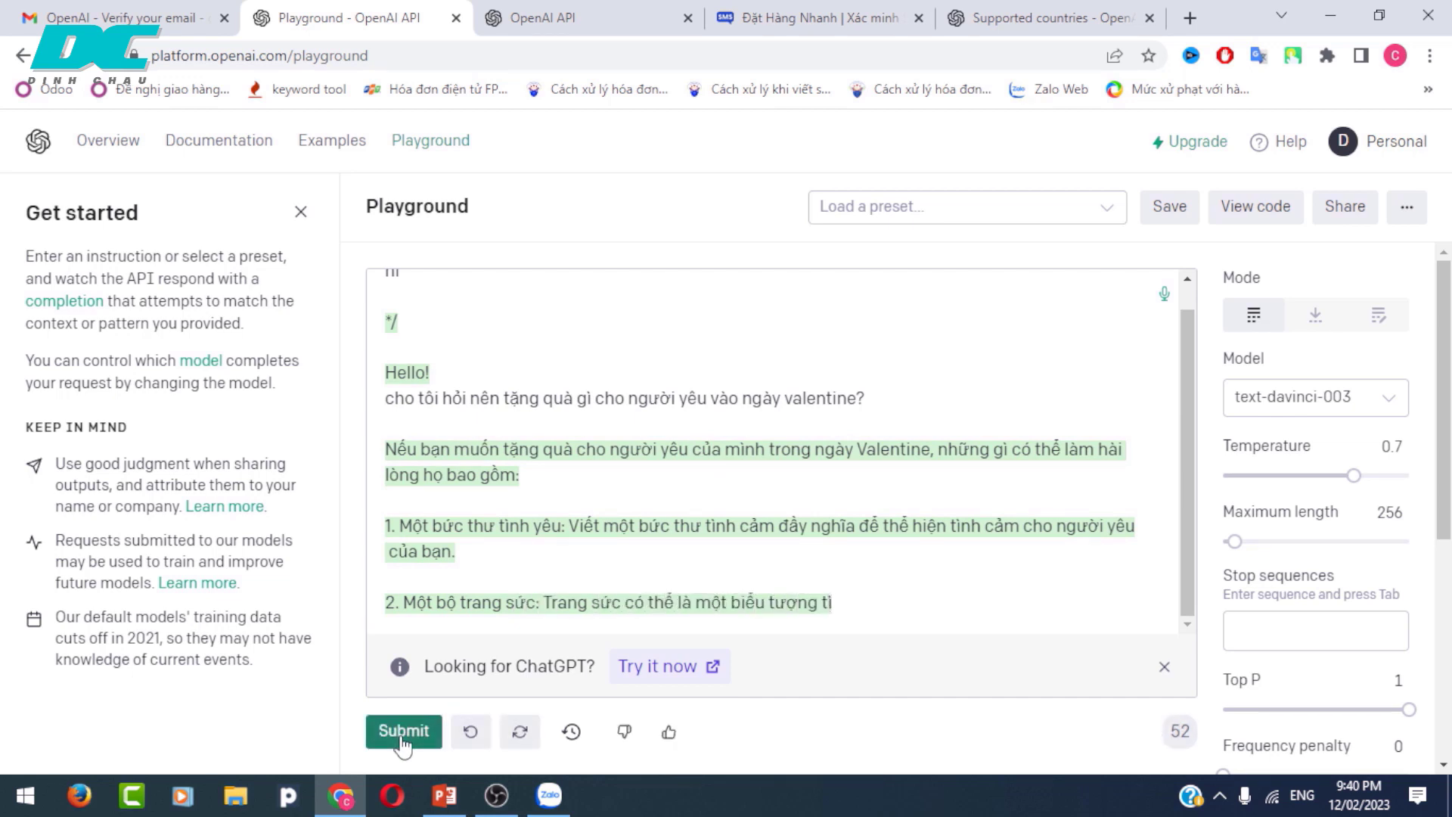
pyautogui.click(402, 737)
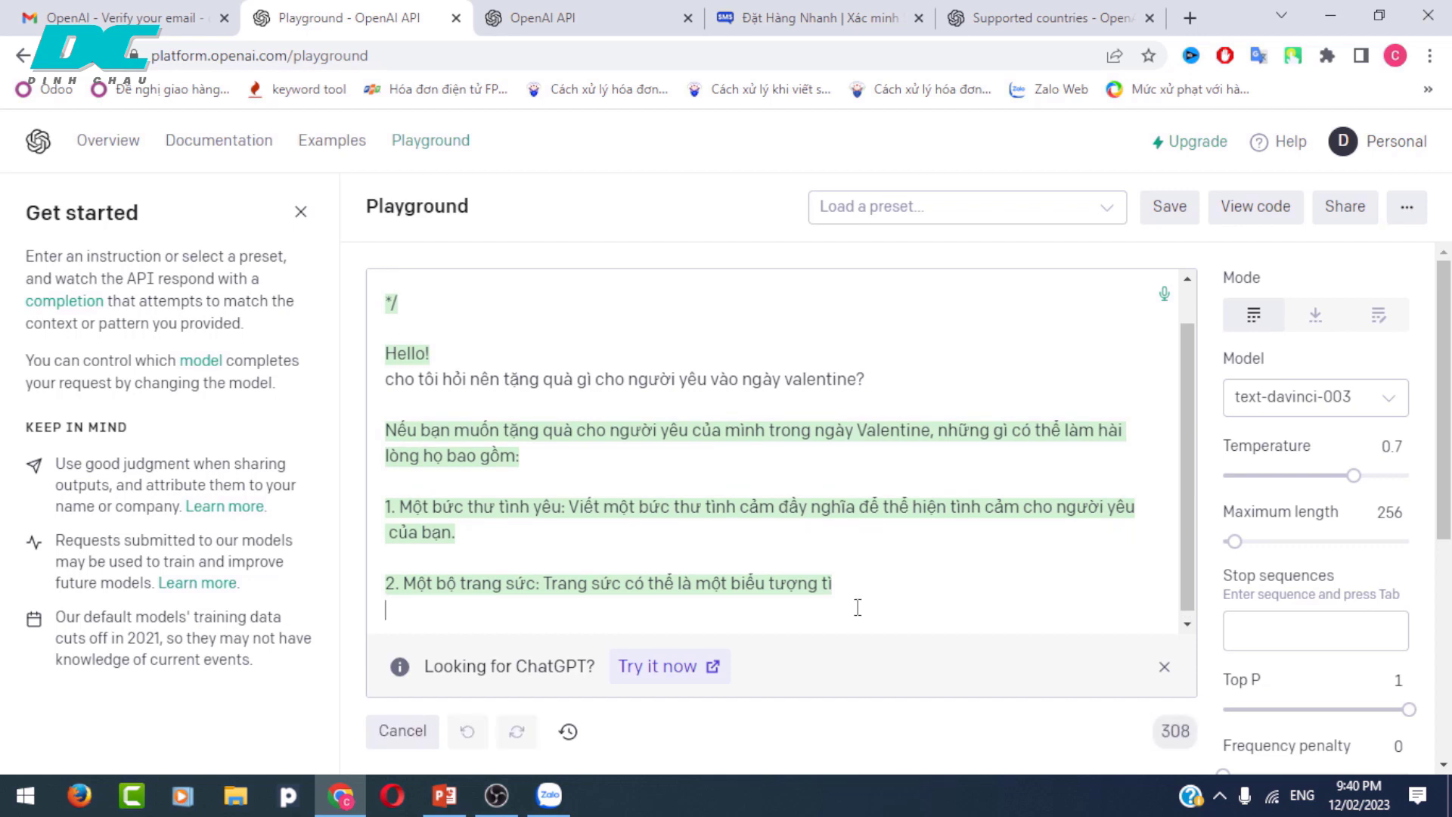
# Type 'tiếp tục' after the cut-off Valentine answer
pyautogui.write('tiếp ')
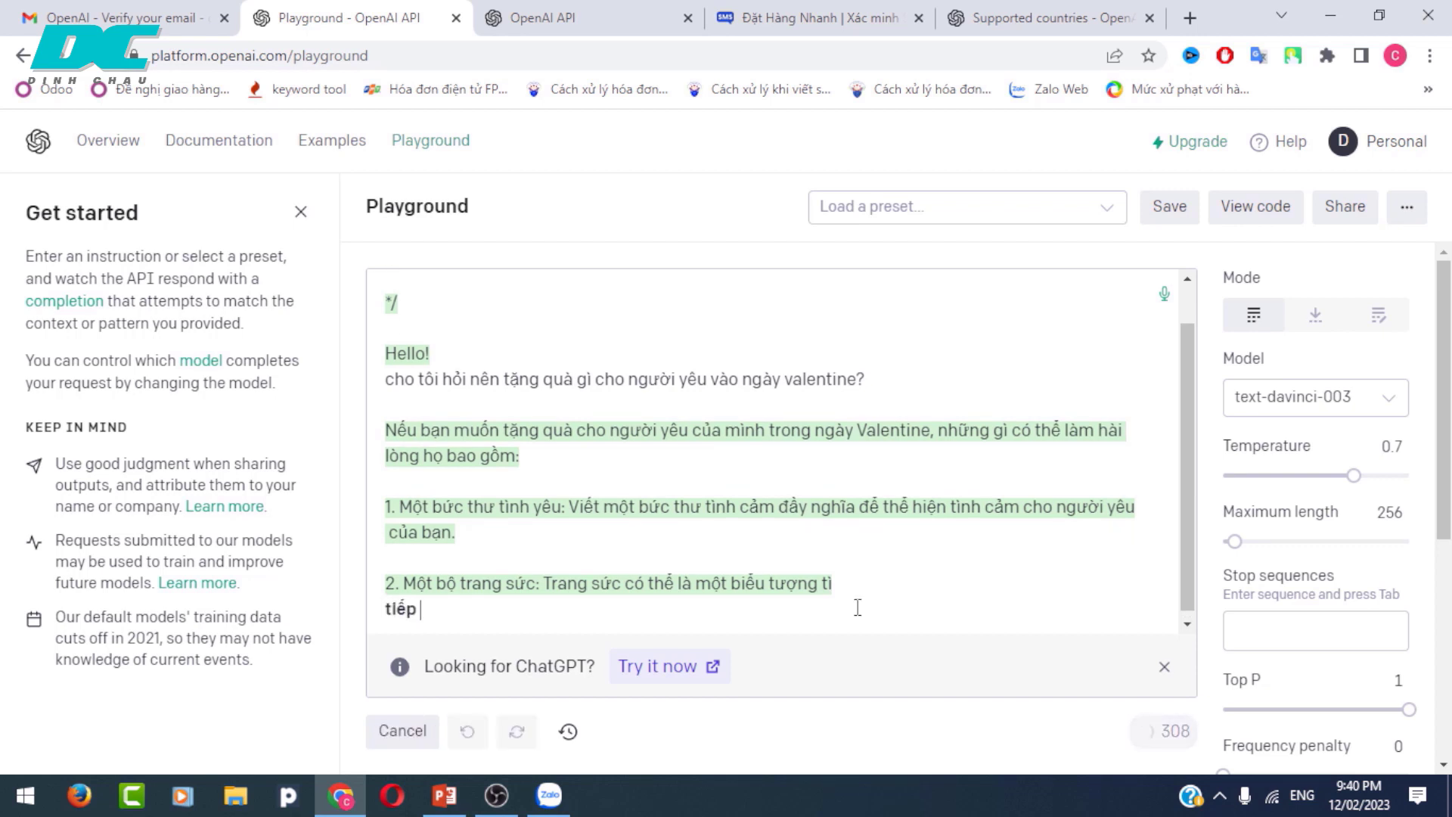
pyautogui.write('tục')
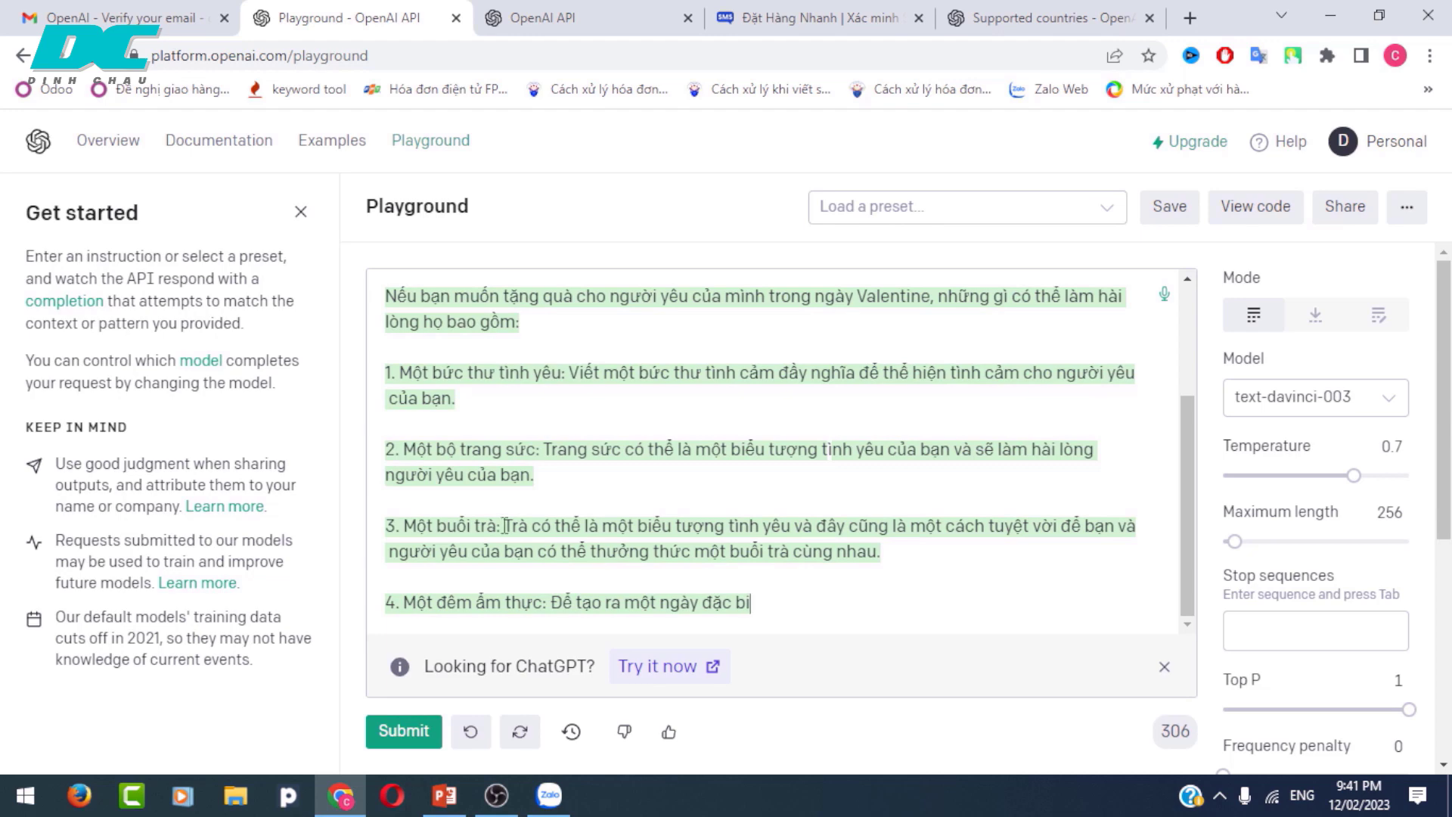
pyautogui.scroll(3, 502, 431)
pyautogui.scroll(-3, 502, 519)
# Add a 'tiếp theo' line and resubmit, extending the answer to four gift ideas
pyautogui.press('Return')
pyautogui.write('t')
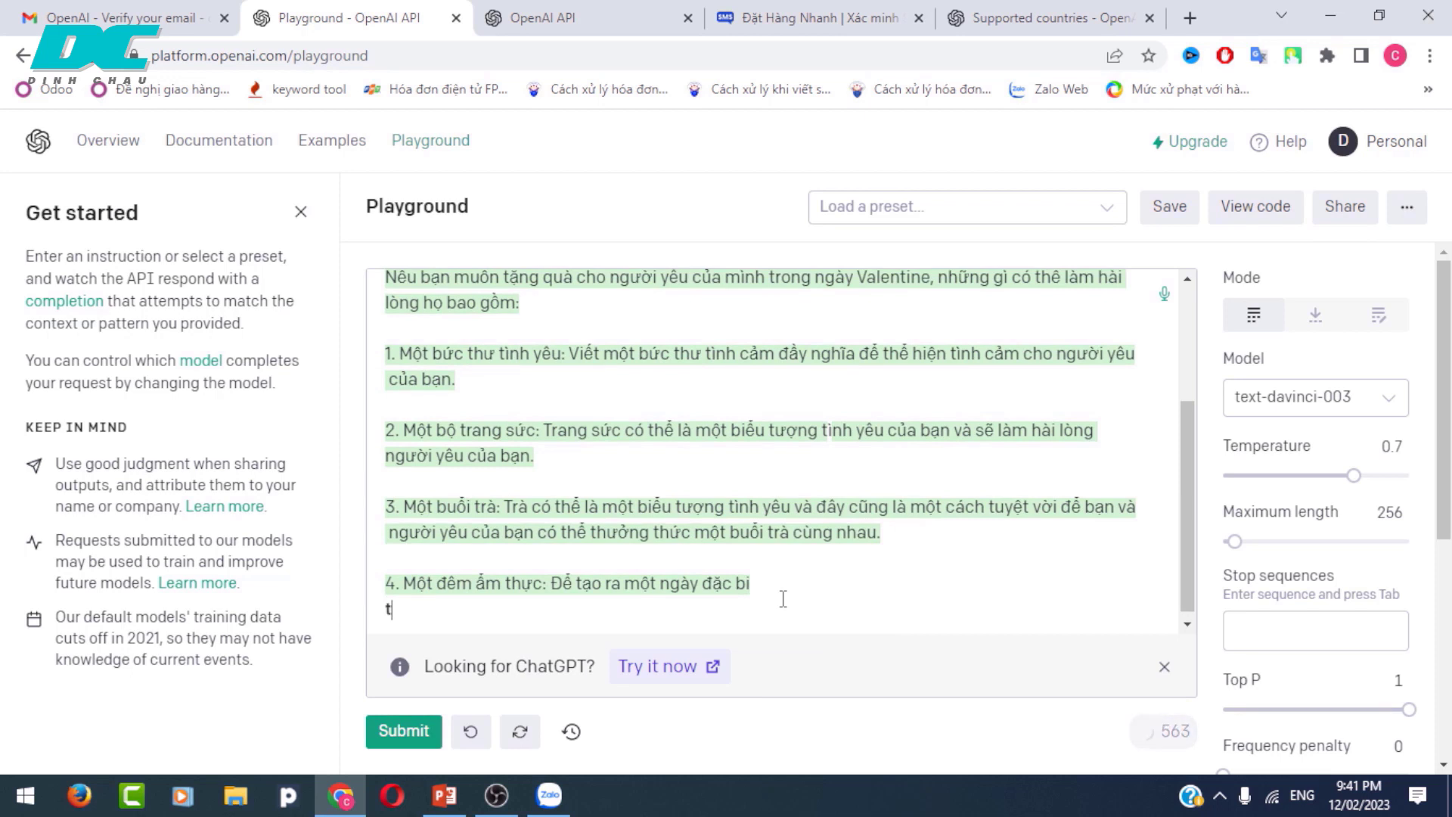
pyautogui.write('iếp theo')
pyautogui.press('Return')
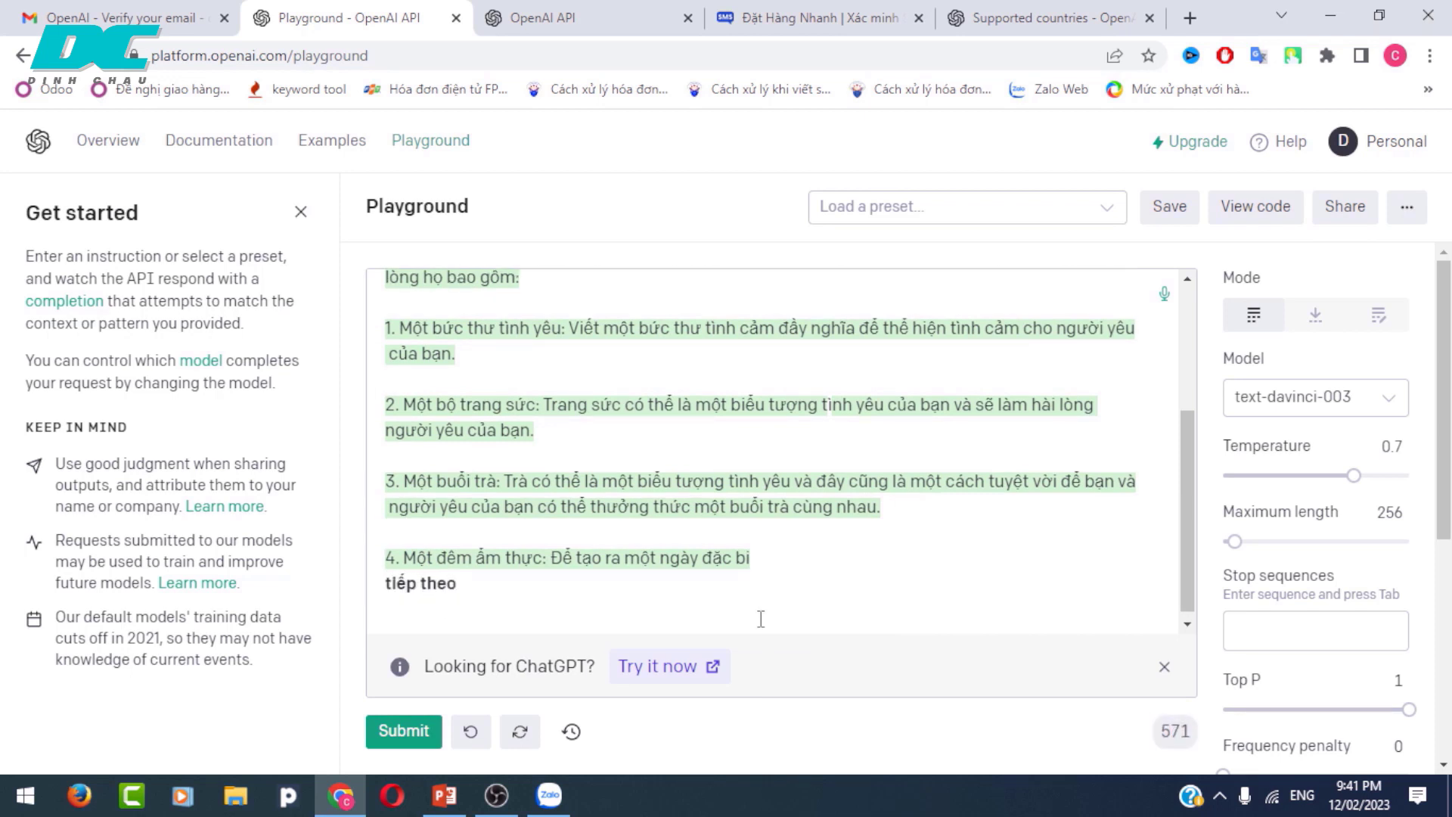
pyautogui.click(403, 731)
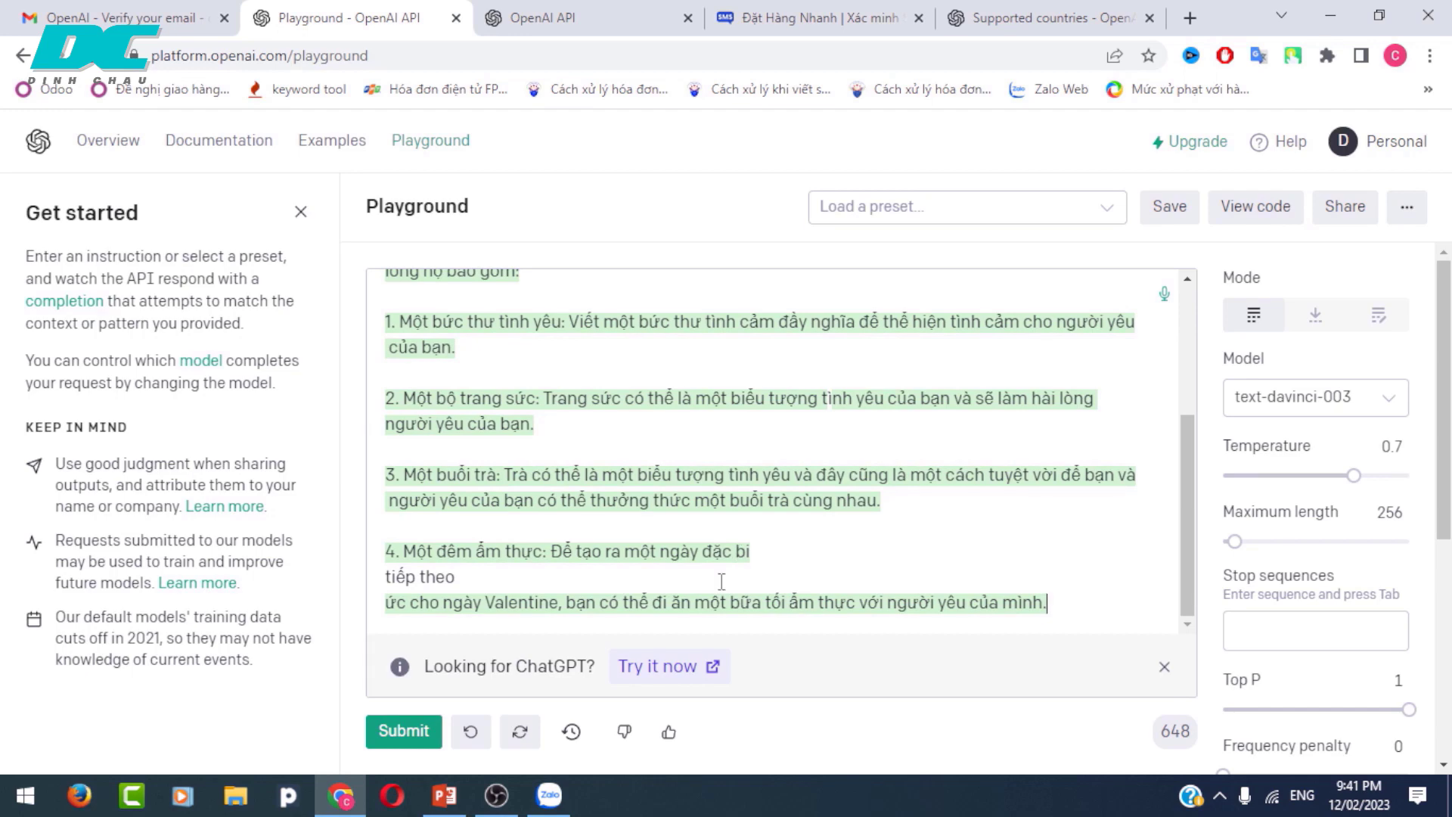
pyautogui.scroll(3, 722, 581)
pyautogui.scroll(-3, 722, 582)
pyautogui.scroll(3, 702, 569)
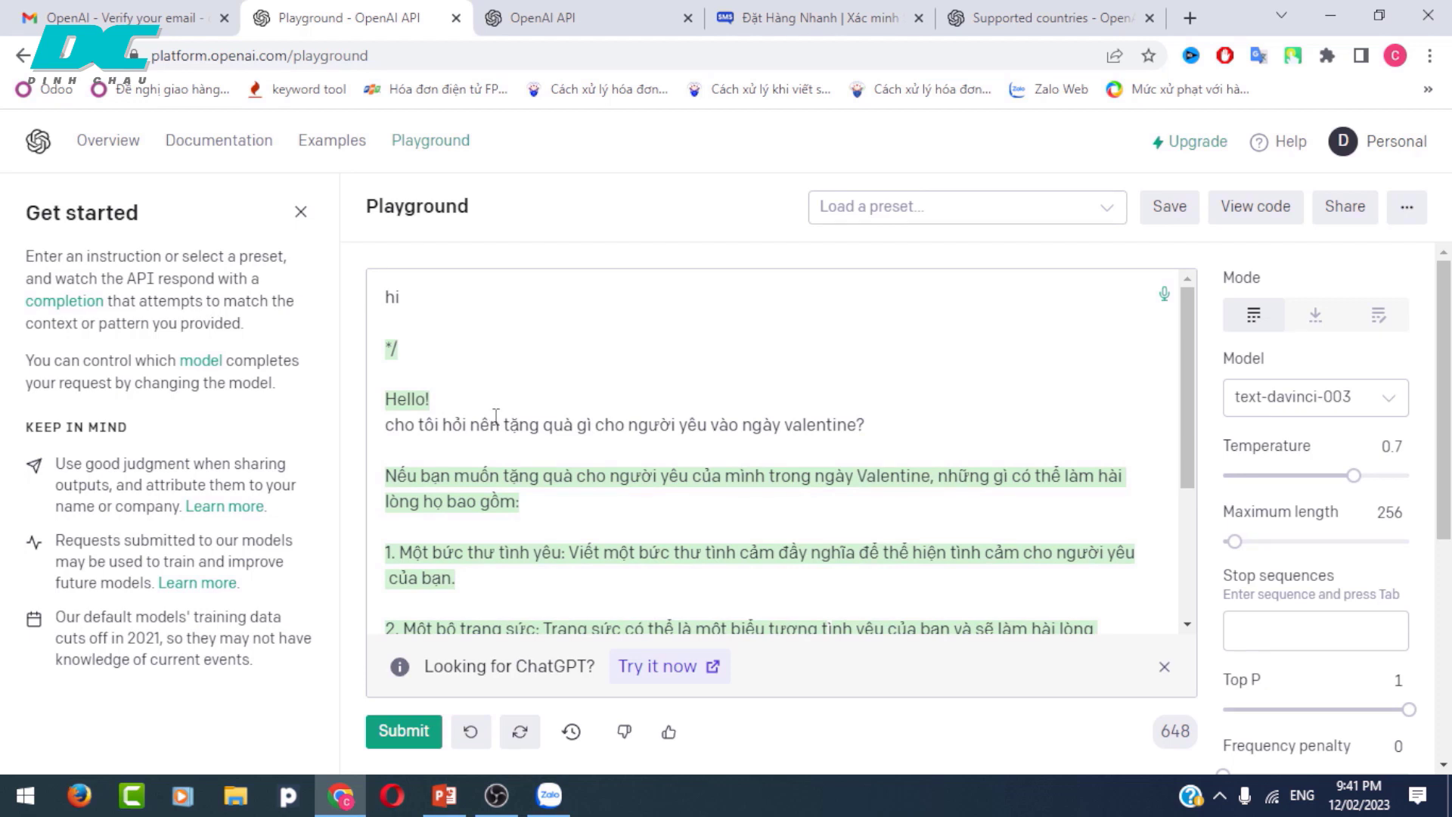
pyautogui.scroll(-3, 496, 416)
pyautogui.scroll(3, 650, 438)
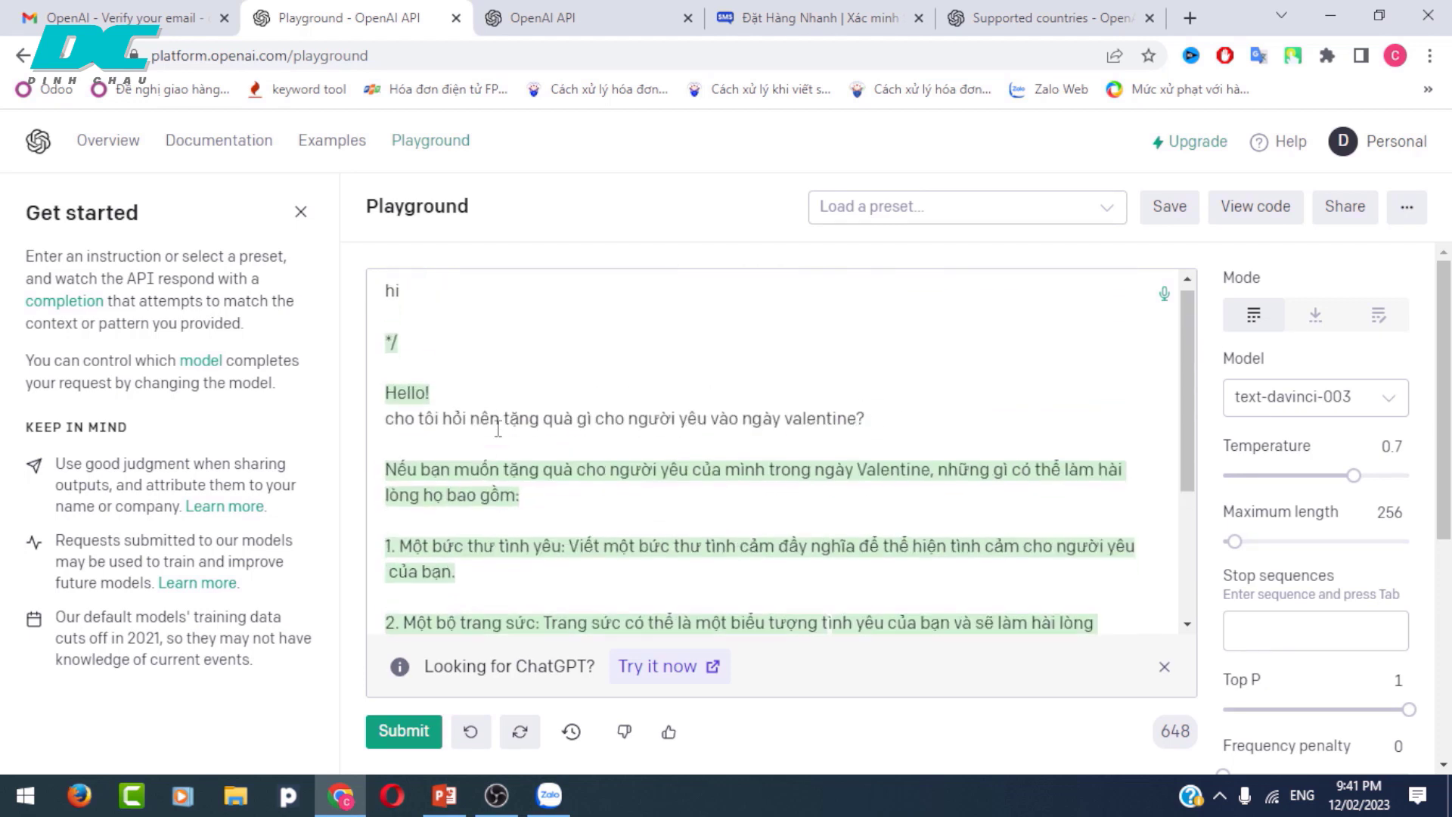
pyautogui.scroll(-3, 643, 476)
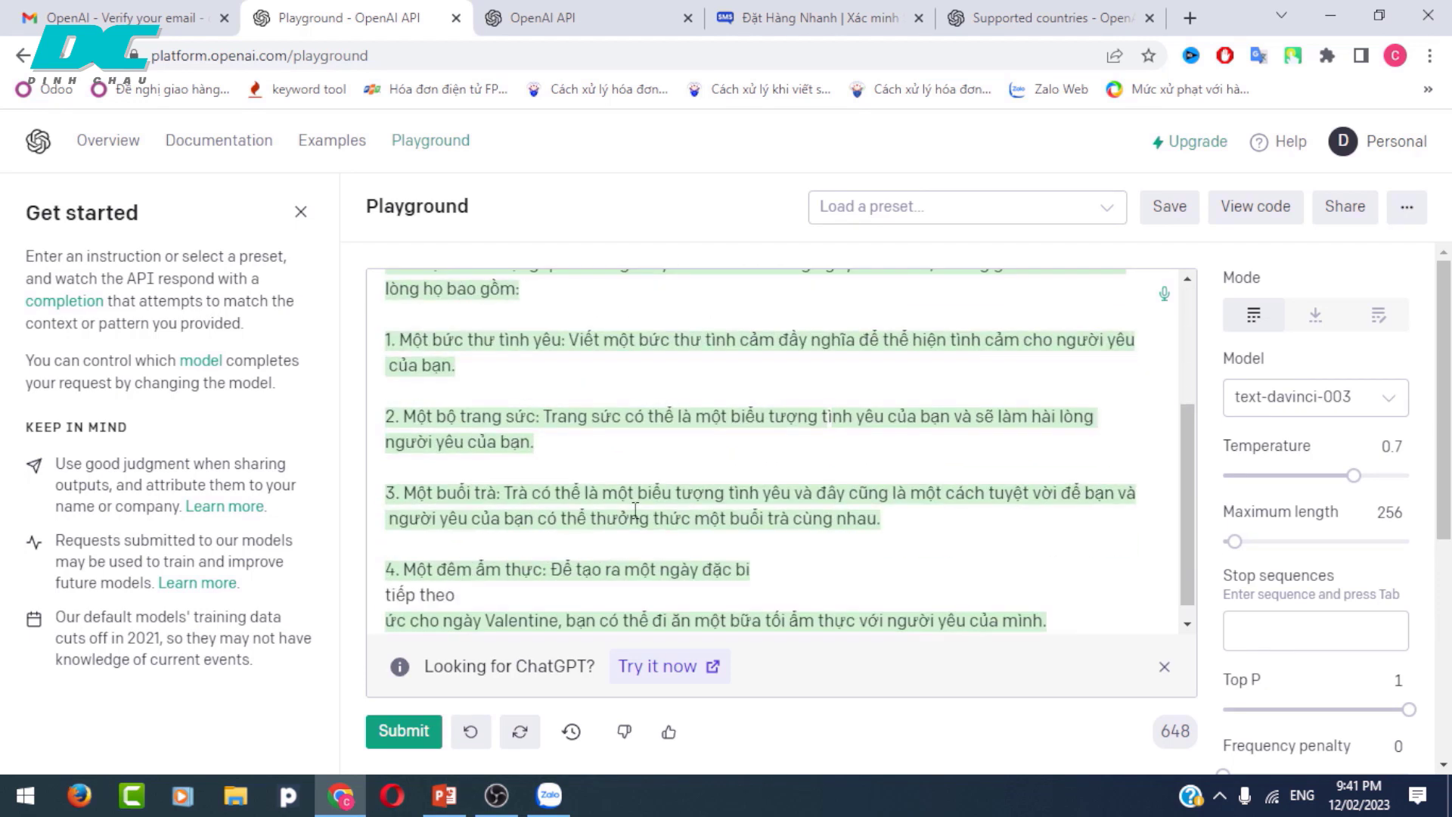
pyautogui.click(1062, 590)
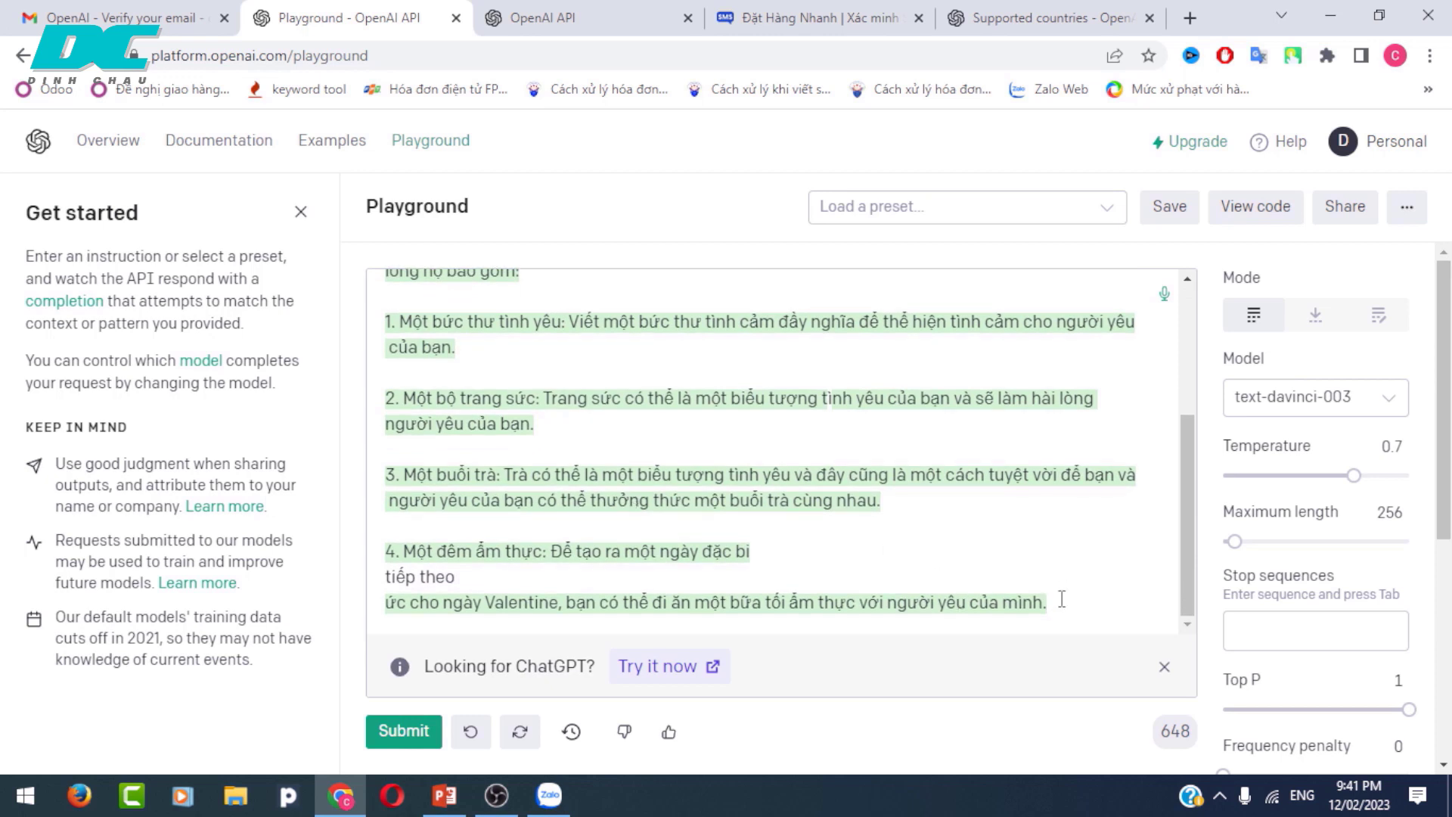
pyautogui.click(911, 539)
pyautogui.scroll(5, 496, 581)
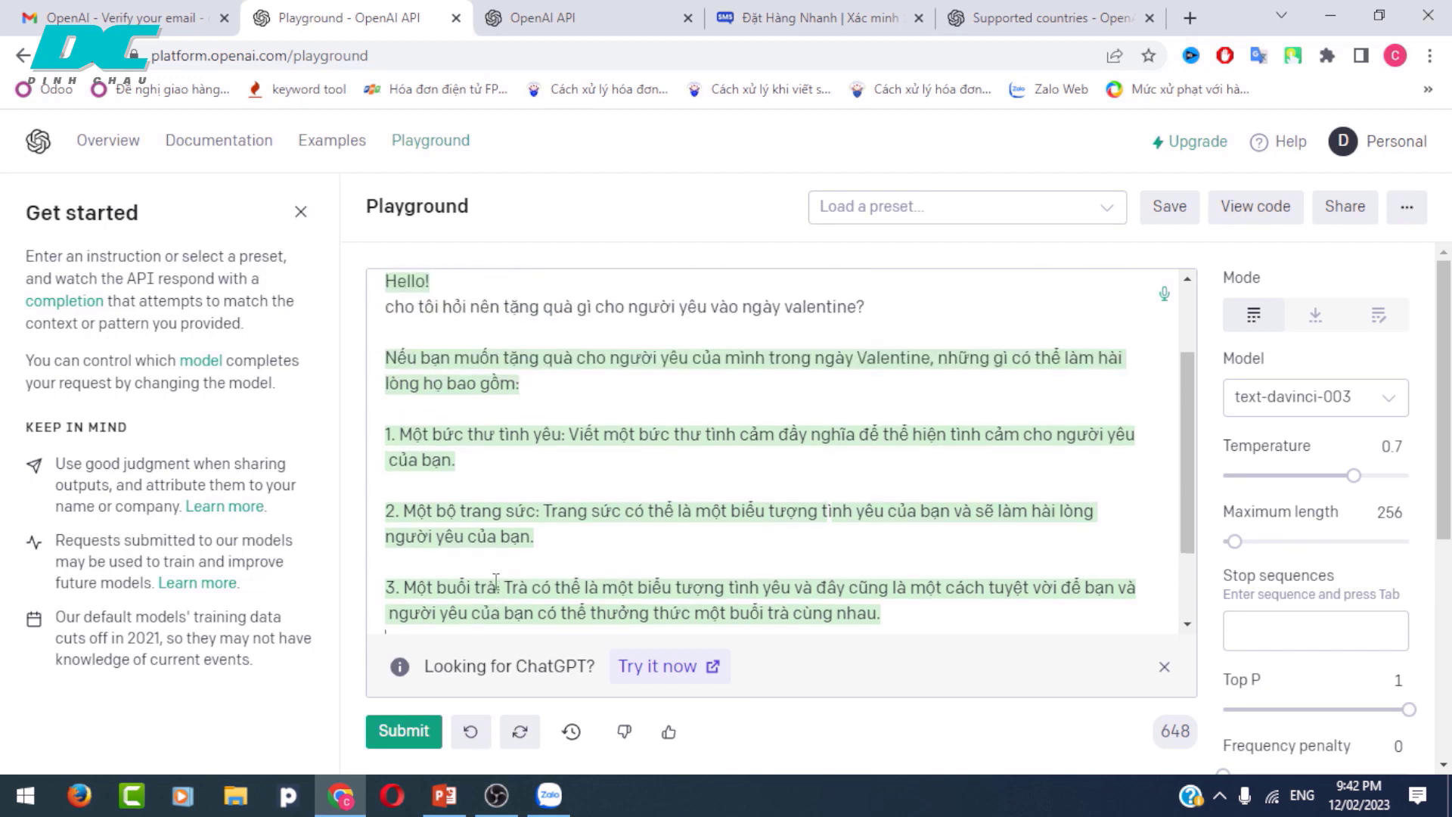